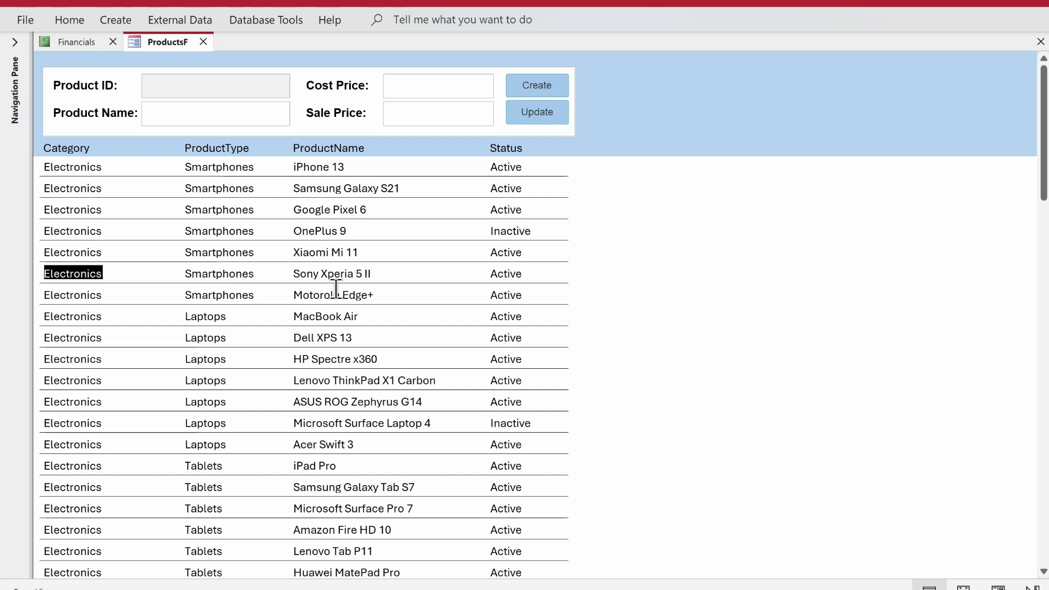
Step: Examine the product records in the ProductsF form, comparing the Active and Inactive entries under Status
{"action": "scroll", "coordinate": [249, 298], "scroll_direction": "down", "scroll_amount": 5}
{"action": "scroll", "coordinate": [249, 299], "scroll_direction": "up", "scroll_amount": 3}
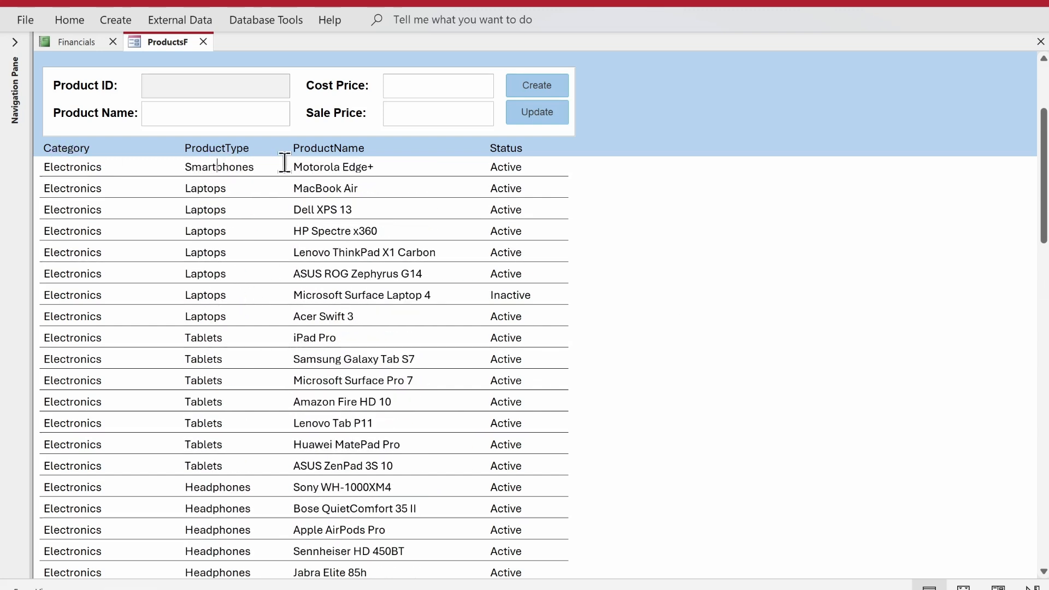
{"action": "left_click", "coordinate": [340, 167]}
{"action": "left_click", "coordinate": [543, 165]}
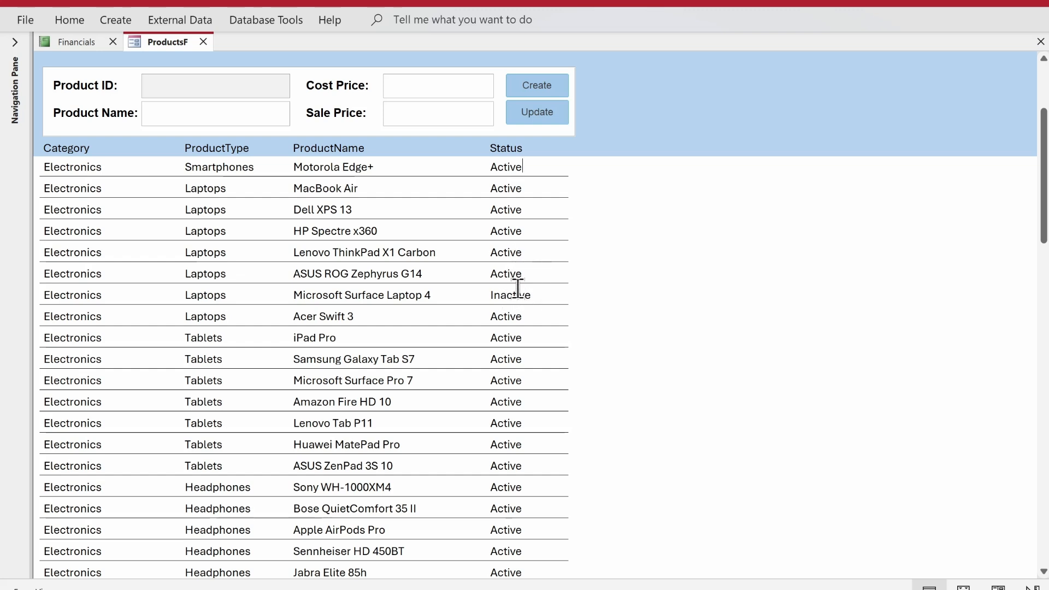
{"action": "left_click_drag", "start_coordinate": [492, 295], "coordinate": [541, 296]}
{"action": "scroll", "coordinate": [532, 452], "scroll_direction": "down", "scroll_amount": 2}
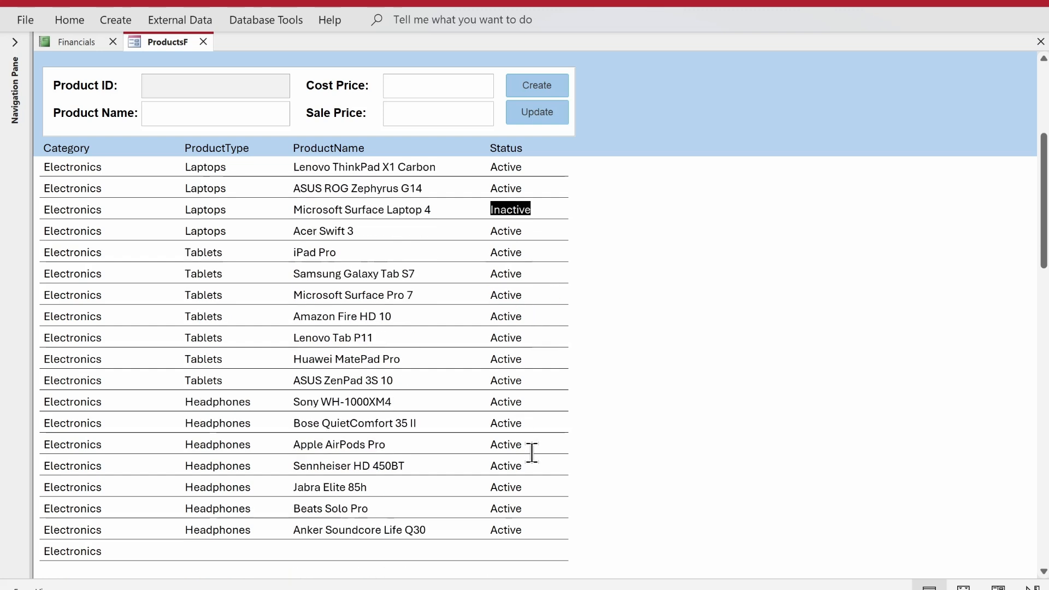
{"action": "scroll", "coordinate": [532, 452], "scroll_direction": "up", "scroll_amount": 4}
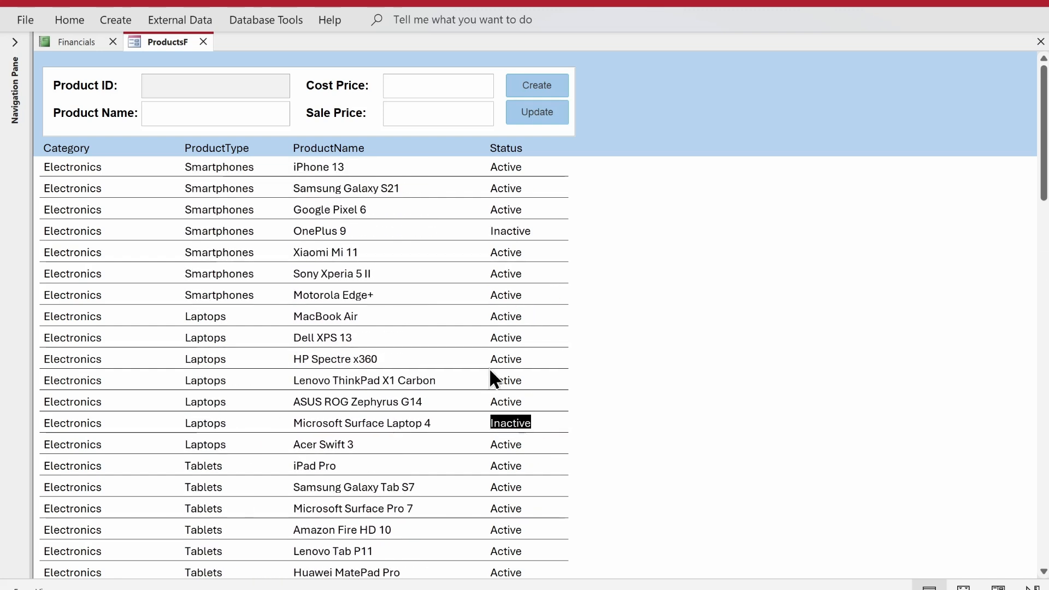
{"action": "left_click", "coordinate": [408, 259]}
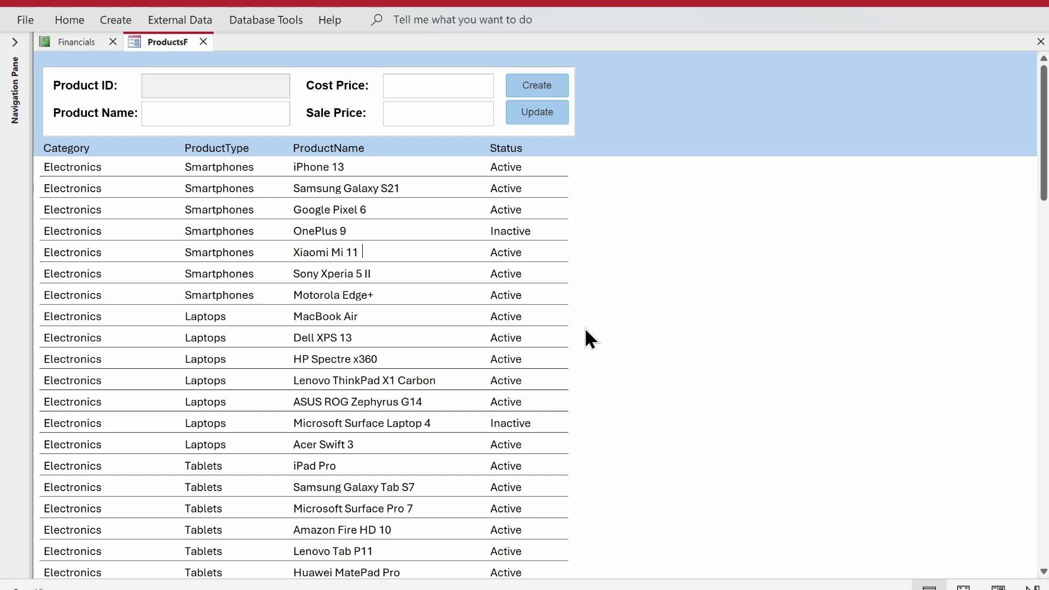
Step: Switch the ProductsF form to Design View and select the Status text box in the Detail section
{"action": "right_click", "coordinate": [795, 154]}
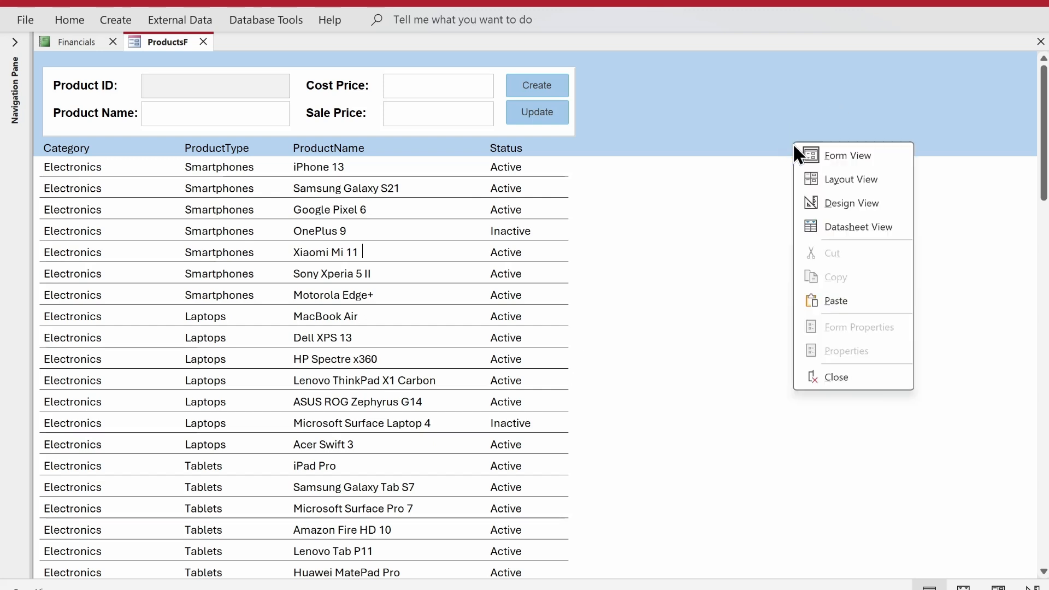
{"action": "left_click", "coordinate": [834, 205]}
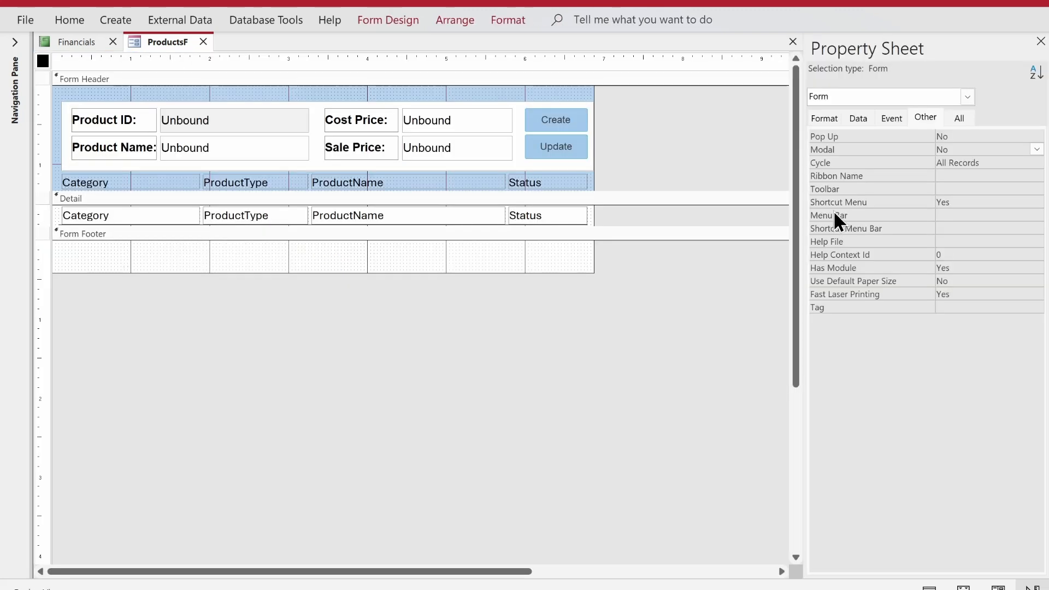
{"action": "left_click", "coordinate": [538, 215]}
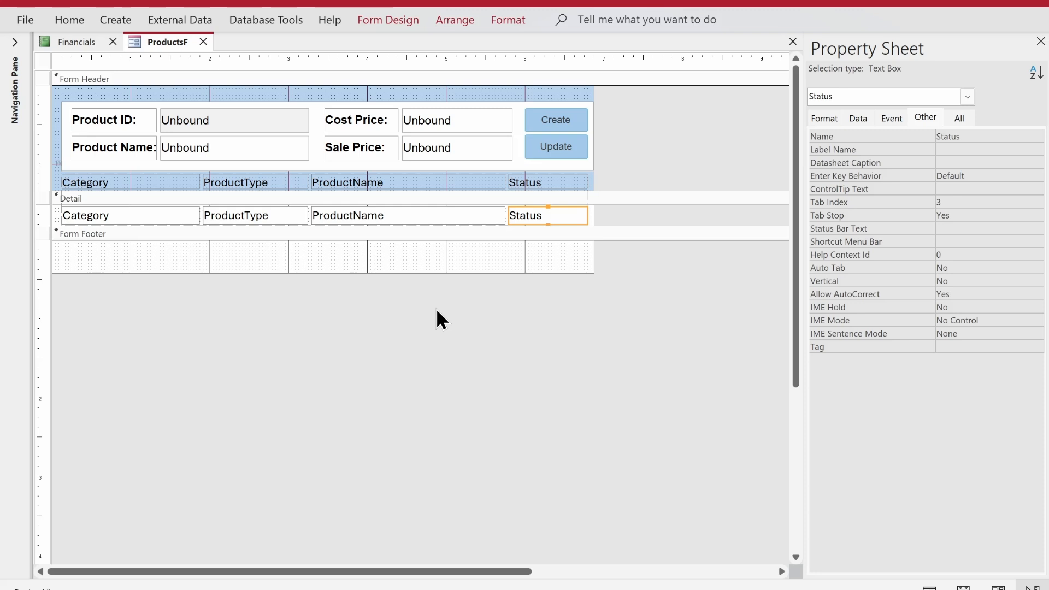
Step: Start a new conditional formatting rule for the Status text box in the Detail section
{"action": "left_click", "coordinate": [531, 216]}
{"action": "left_click", "coordinate": [505, 26]}
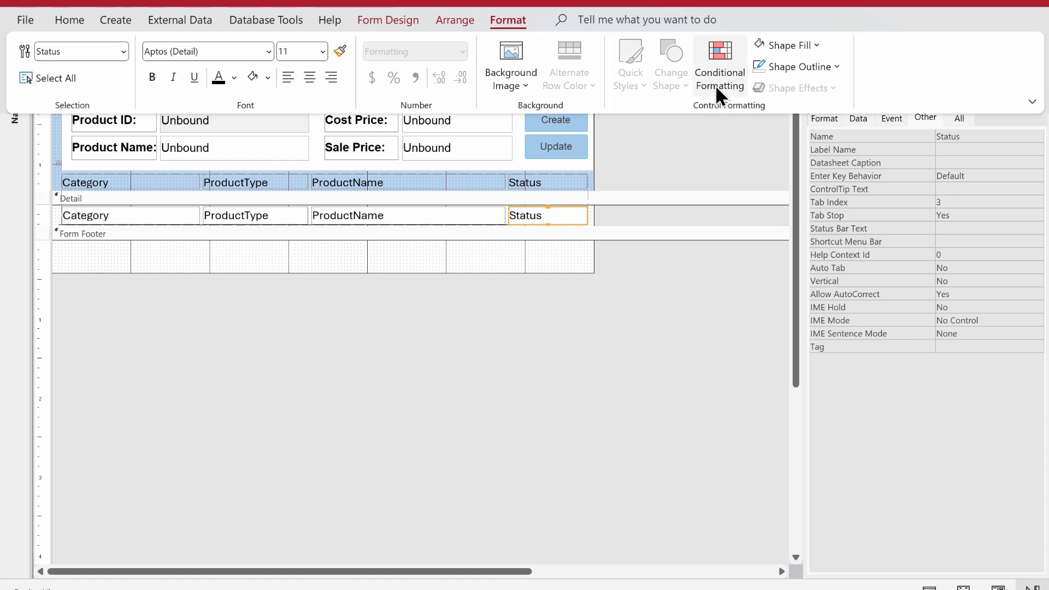
{"action": "left_click", "coordinate": [716, 54]}
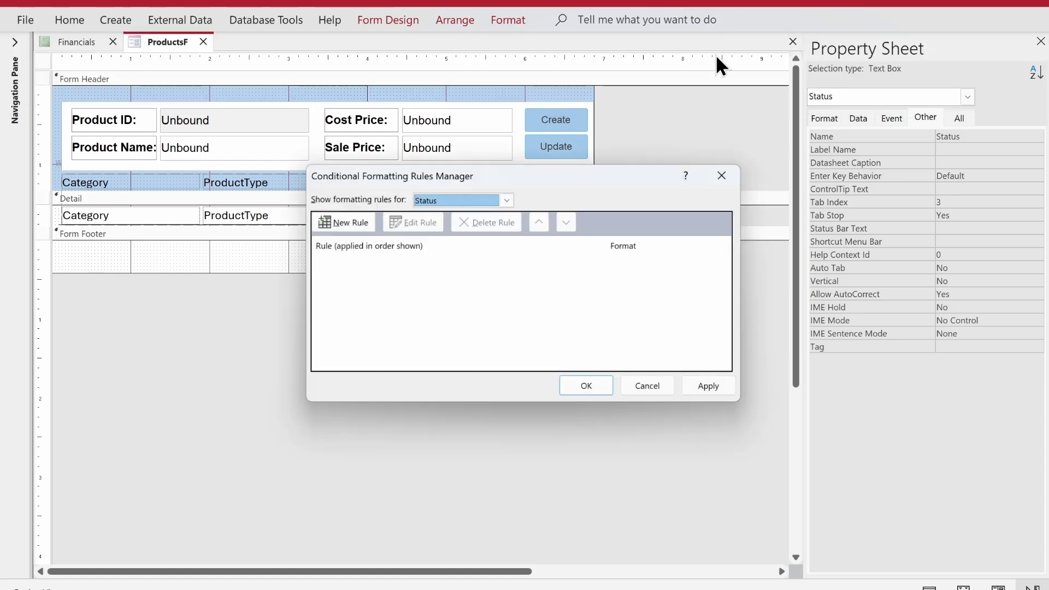
{"action": "left_click_drag", "start_coordinate": [604, 169], "coordinate": [556, 261]}
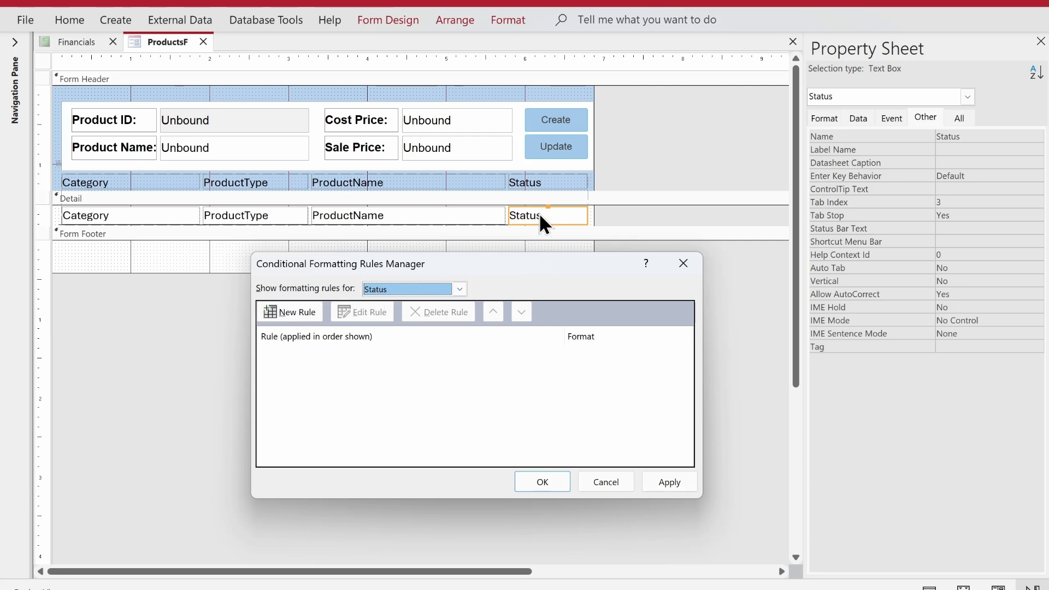
{"action": "left_click", "coordinate": [283, 313]}
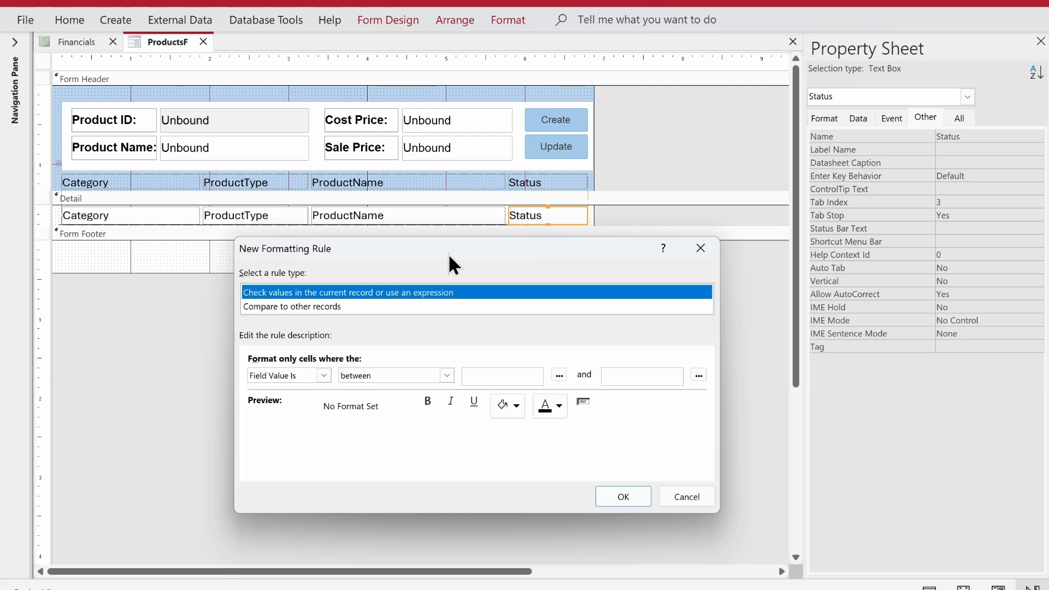
{"action": "left_click_drag", "start_coordinate": [450, 255], "coordinate": [461, 153]}
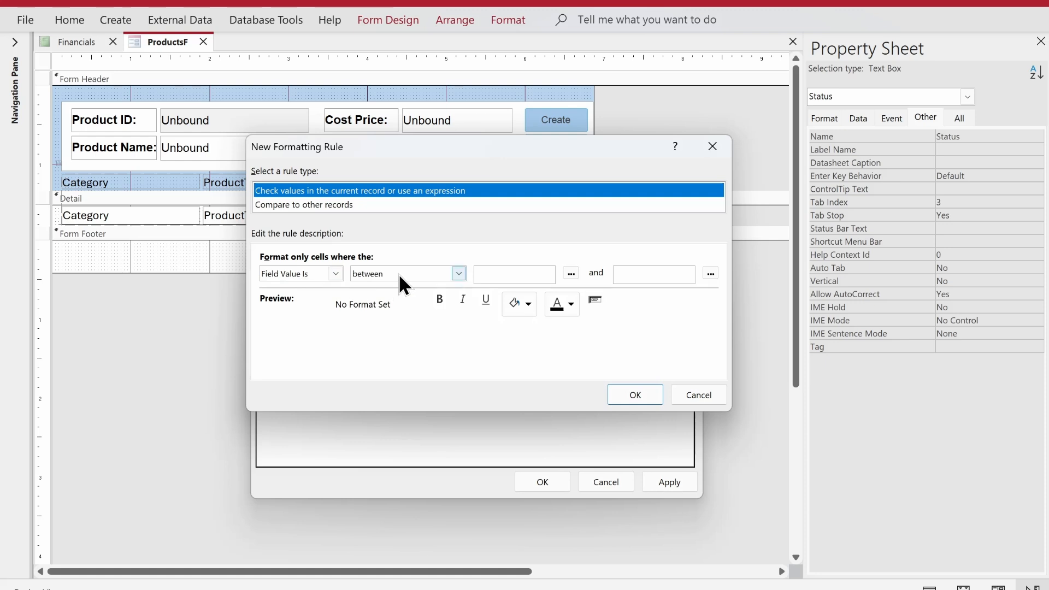
{"action": "left_click", "coordinate": [419, 273]}
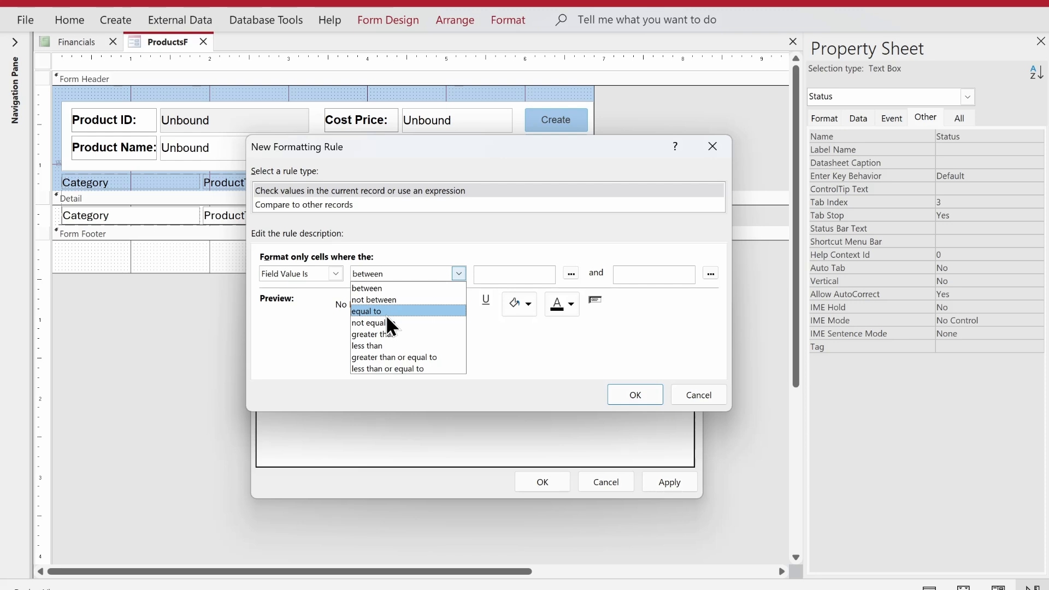
{"action": "left_click", "coordinate": [335, 274]}
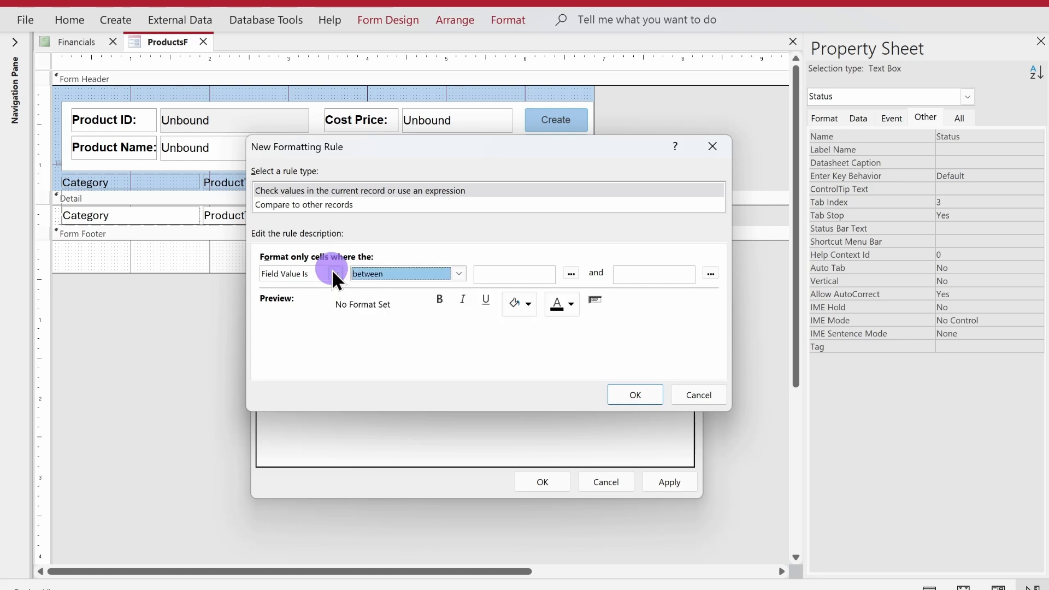
{"action": "left_click", "coordinate": [335, 274]}
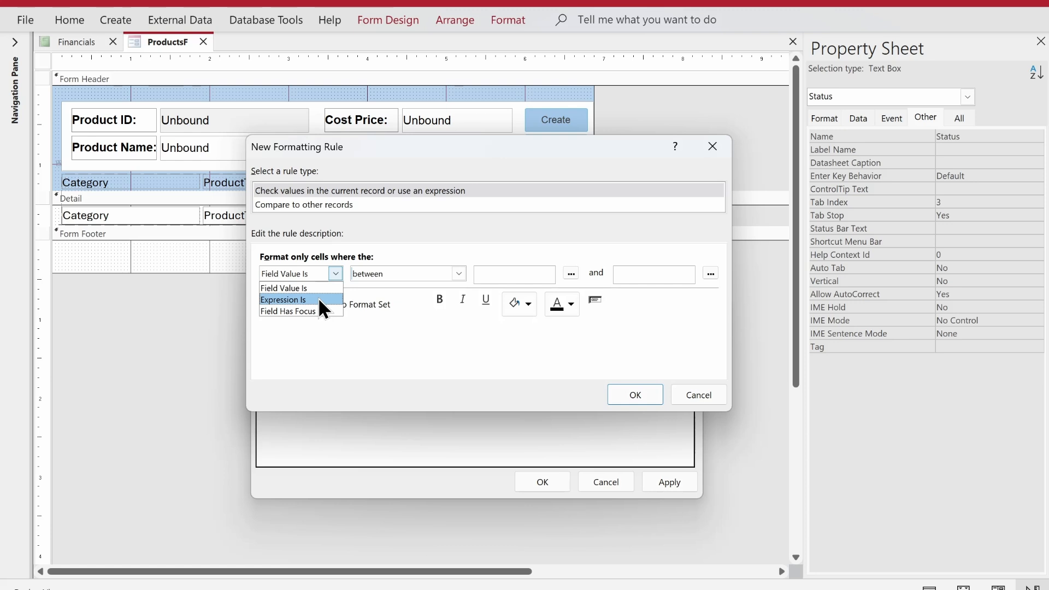
{"action": "left_click", "coordinate": [274, 311]}
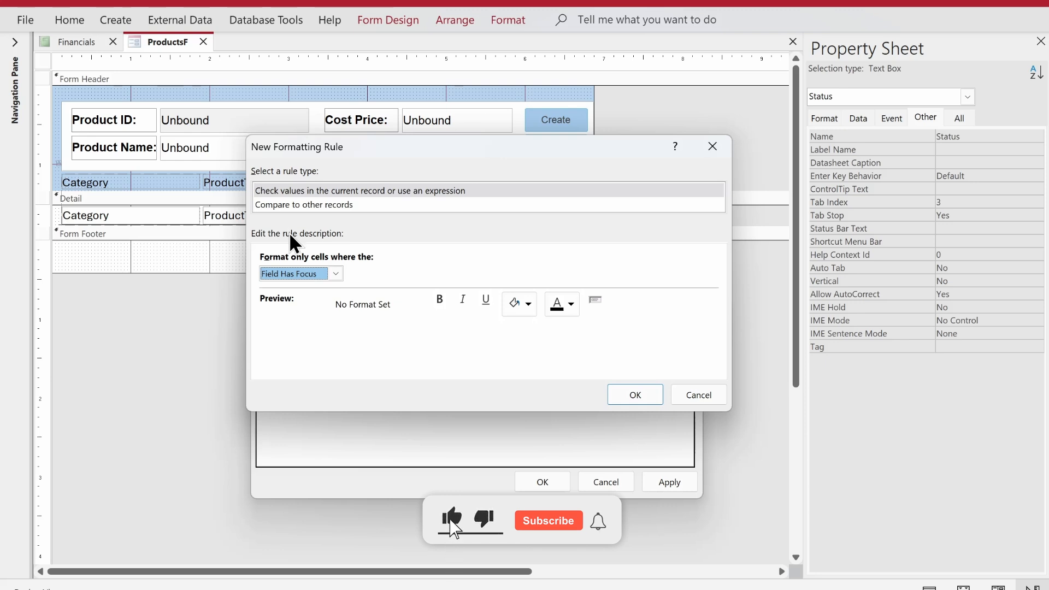
{"action": "left_click", "coordinate": [326, 273]}
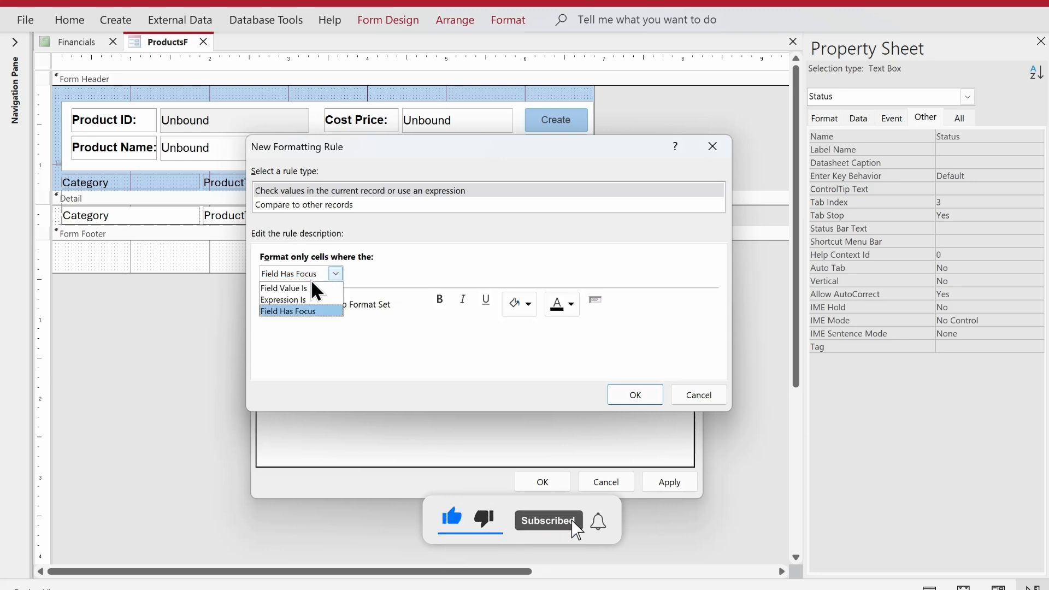
{"action": "left_click", "coordinate": [282, 288]}
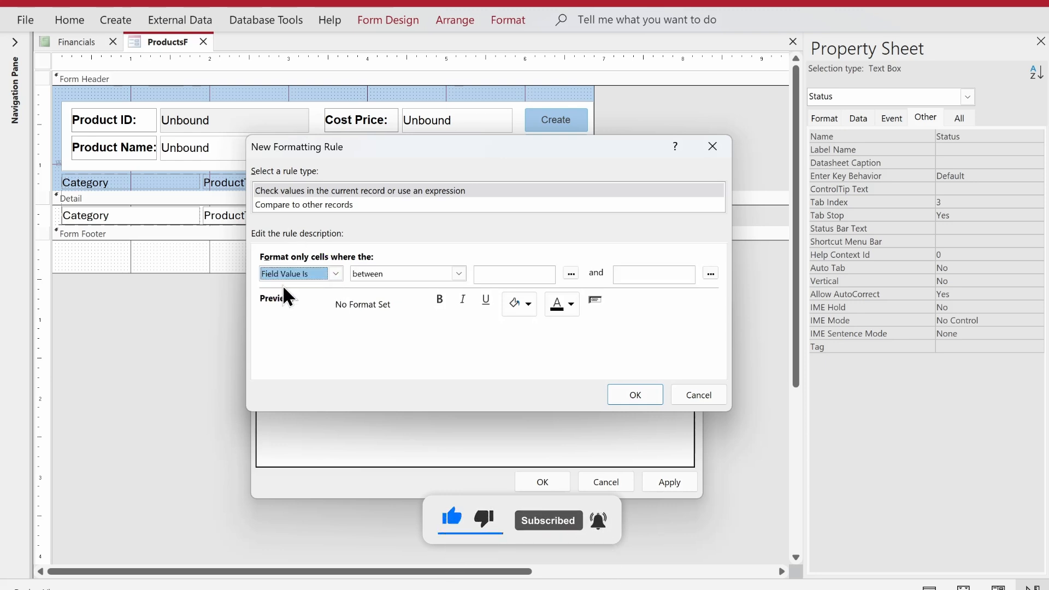
Step: Set the rule's condition so that it formats cells where the field value is equal to Active
{"action": "left_click", "coordinate": [408, 277]}
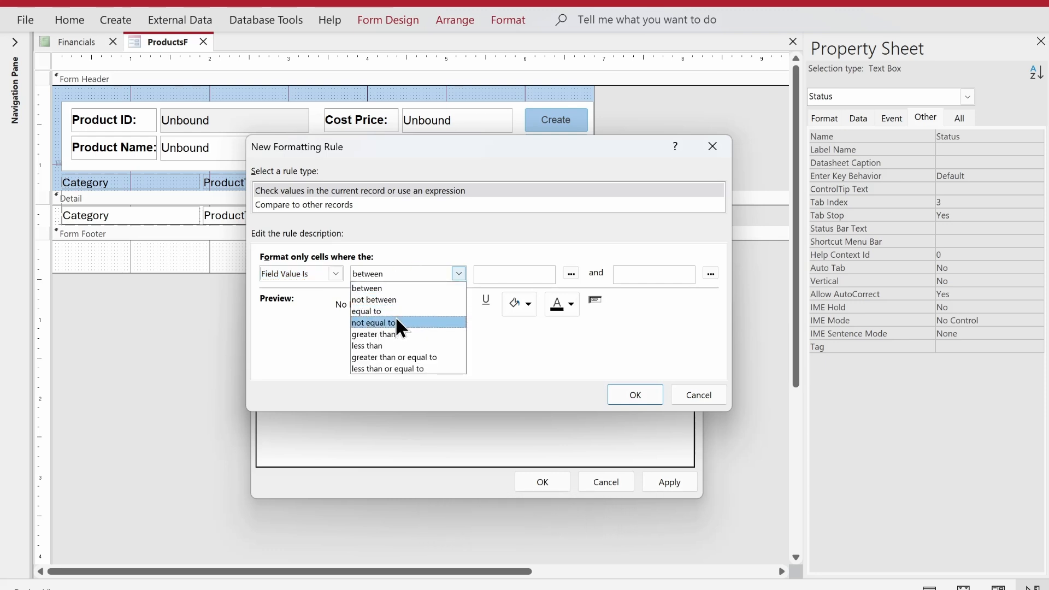
{"action": "left_click", "coordinate": [396, 311]}
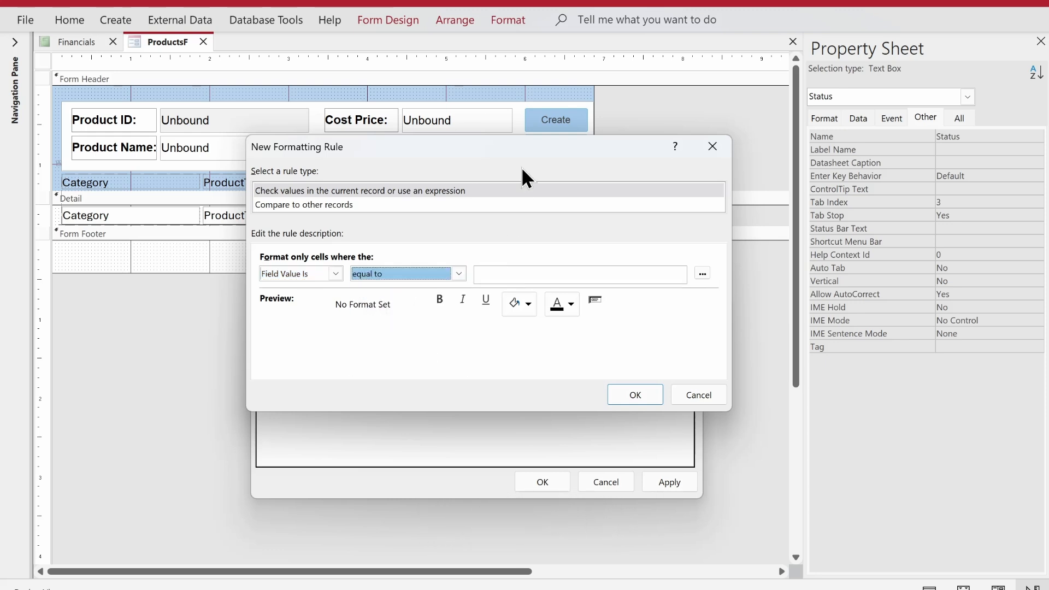
{"action": "left_click_drag", "start_coordinate": [527, 155], "coordinate": [860, 76]}
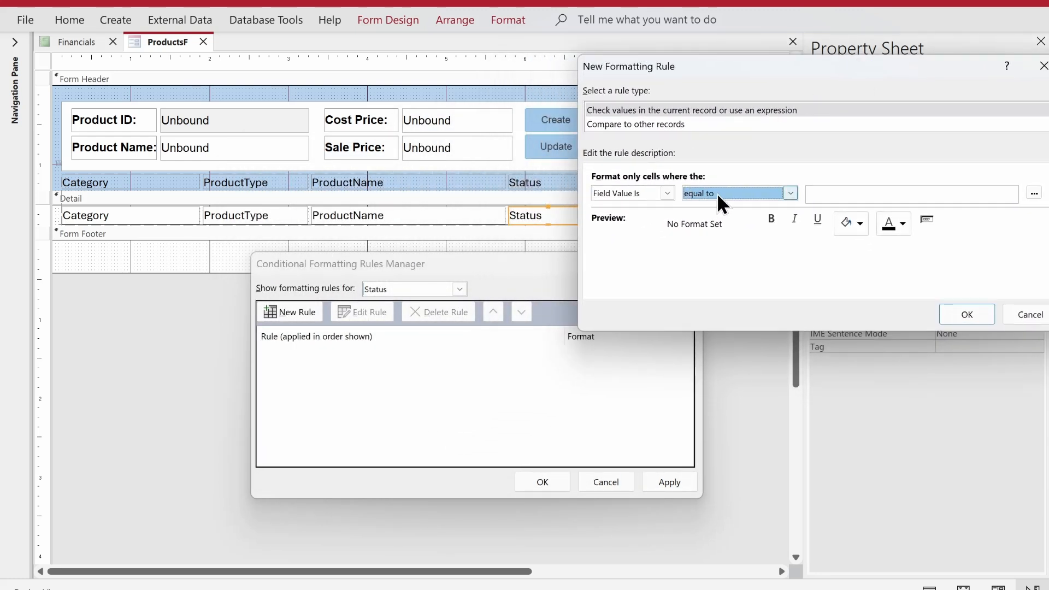
{"action": "left_click", "coordinate": [815, 192]}
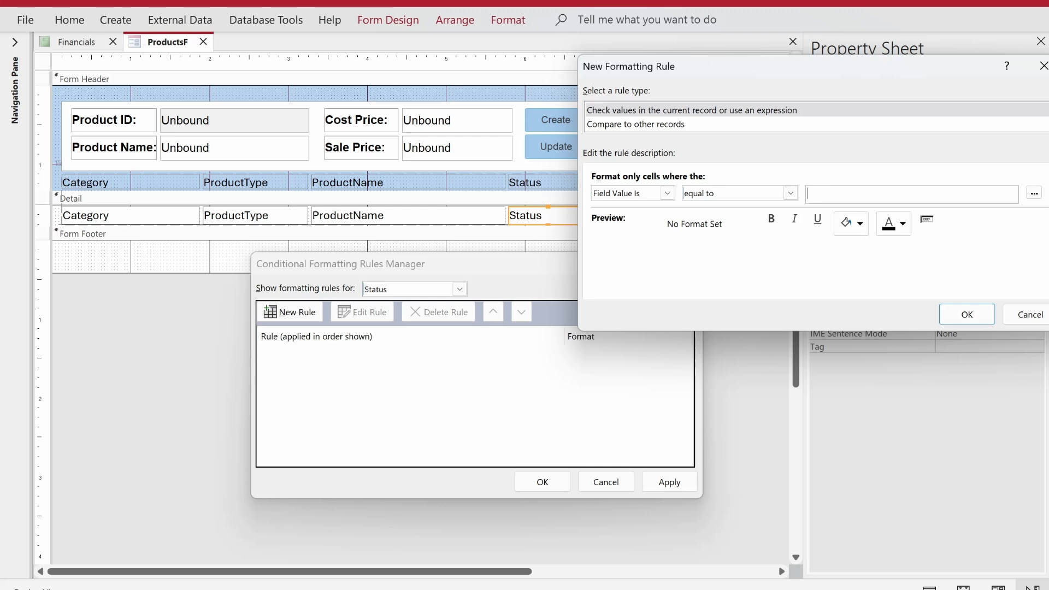
{"action": "type", "text": "Active"}
Step: Give the Active rule a light mint green background from the extended standard colors
{"action": "left_click", "coordinate": [860, 228]}
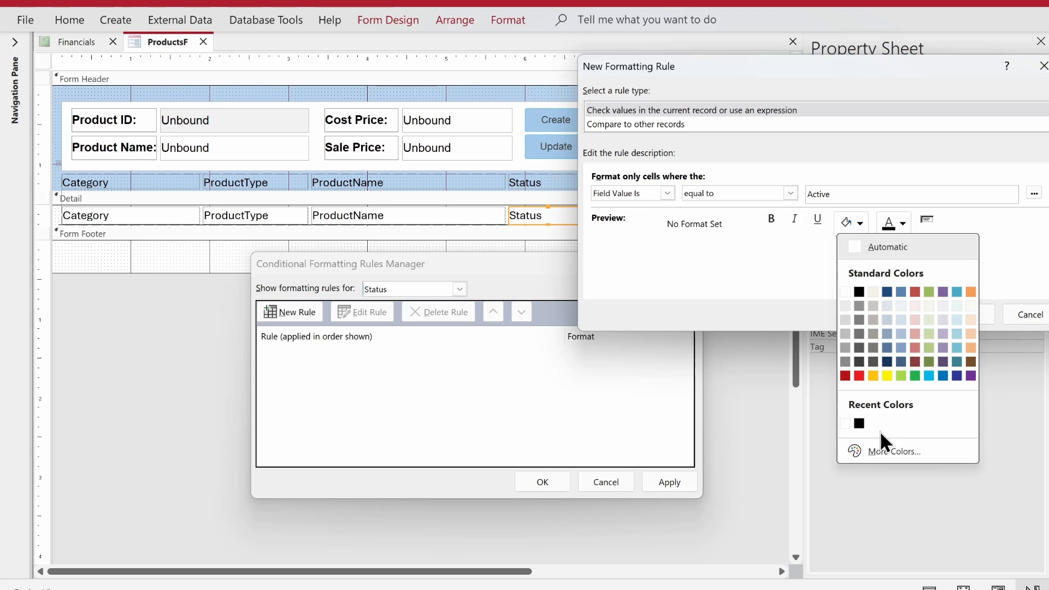
{"action": "left_click", "coordinate": [874, 451]}
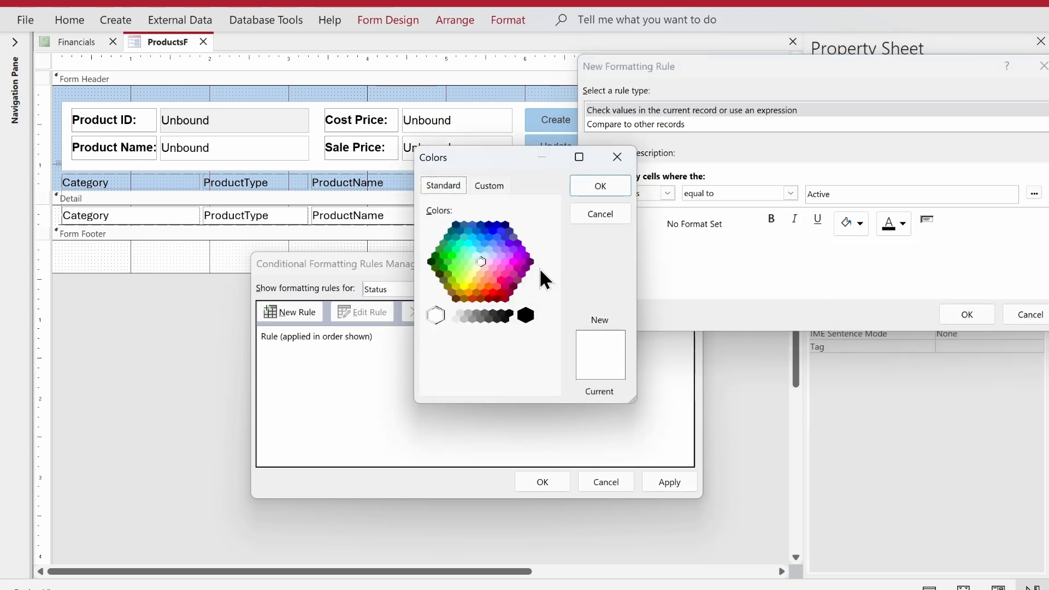
{"action": "left_click", "coordinate": [457, 251]}
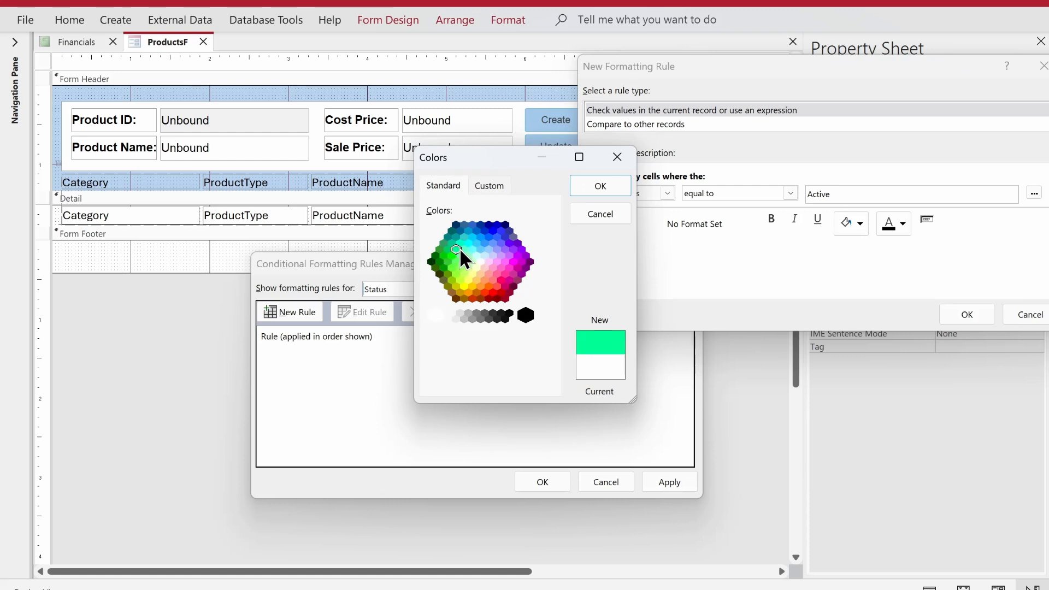
{"action": "left_click", "coordinate": [468, 256]}
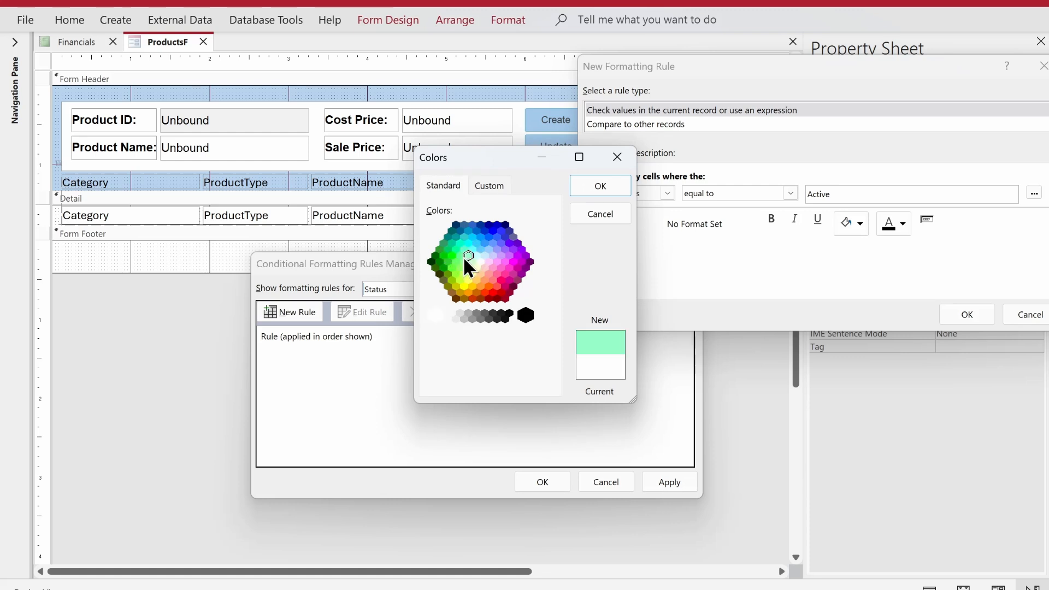
{"action": "left_click", "coordinate": [600, 186]}
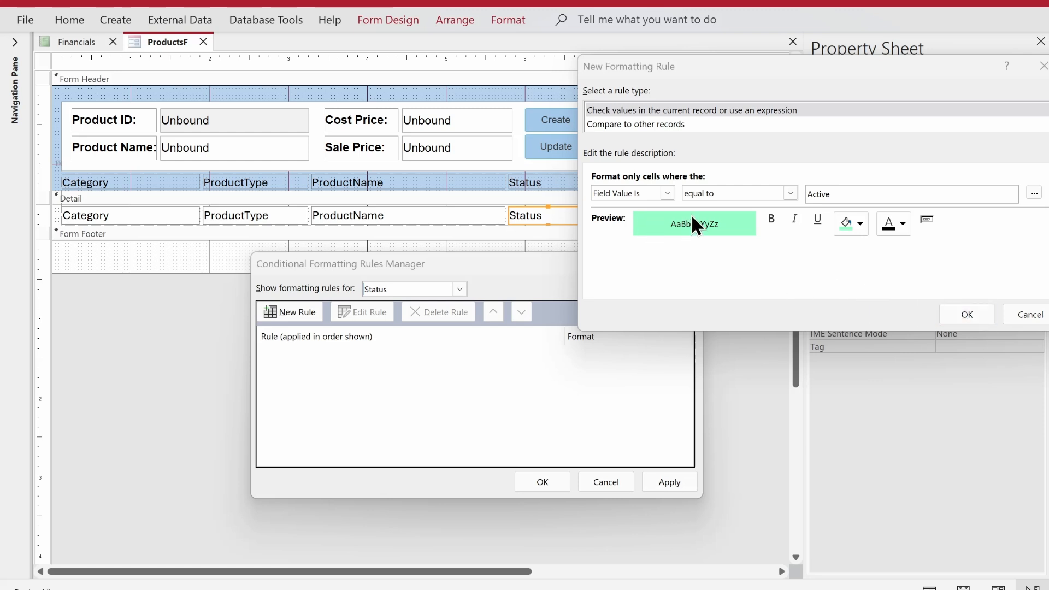
Step: Make the Active rule's text bold and set its font color to standard green
{"action": "left_click", "coordinate": [769, 225]}
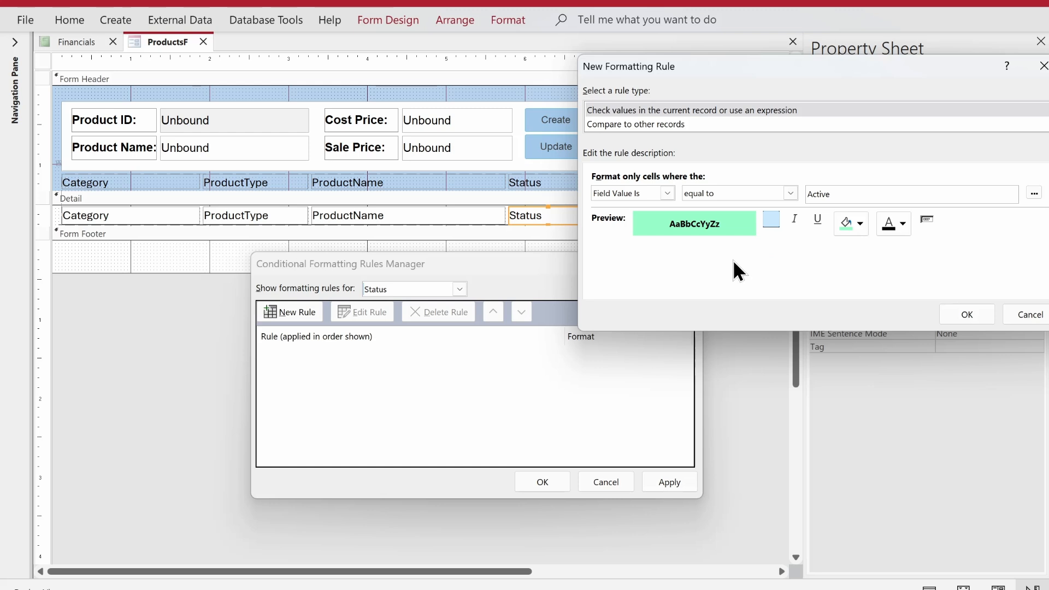
{"action": "left_click", "coordinate": [903, 223]}
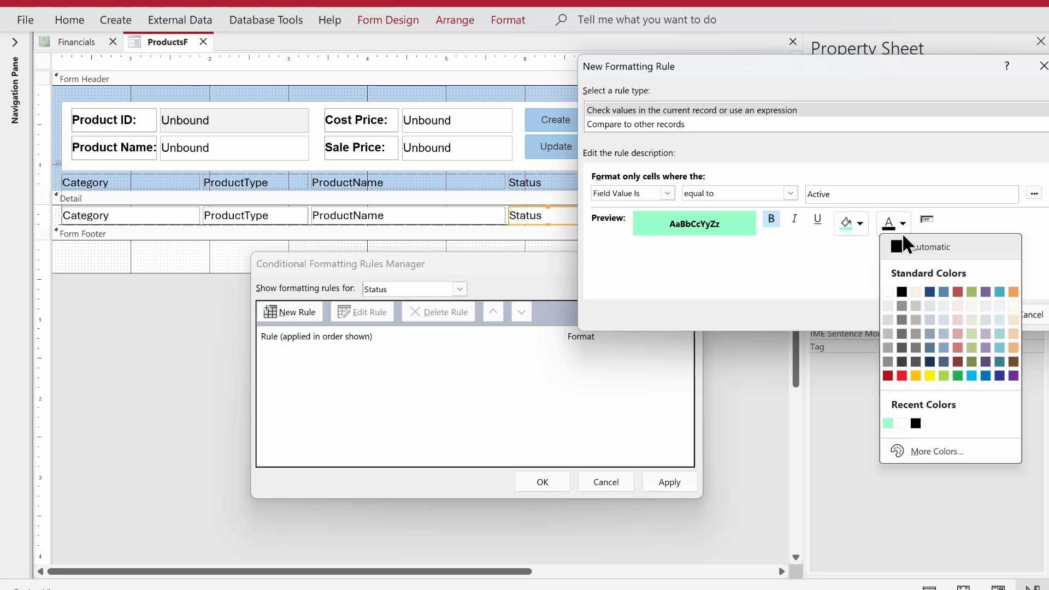
{"action": "left_click", "coordinate": [958, 375]}
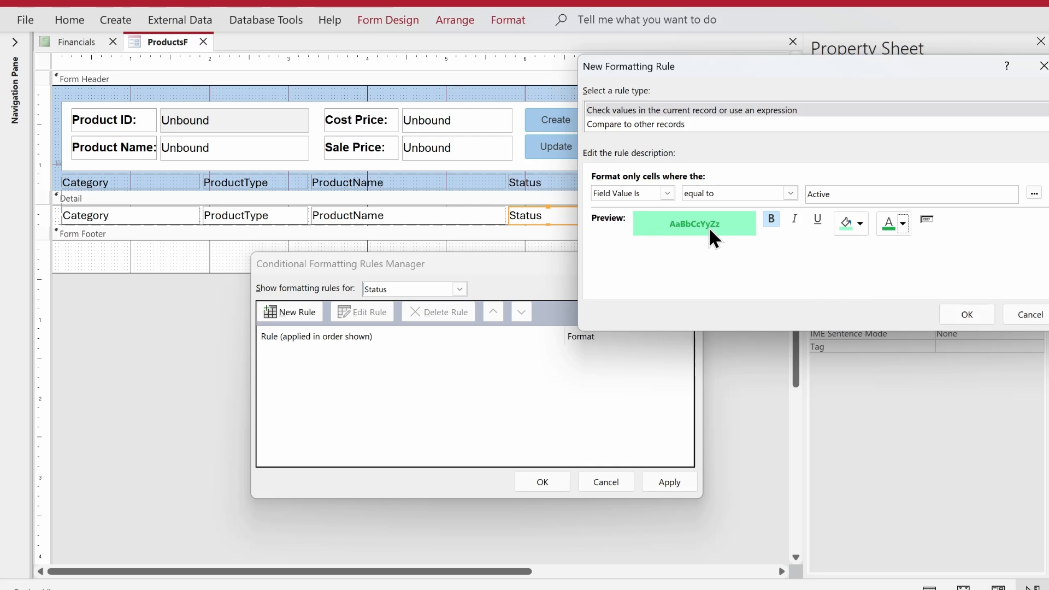
Step: Change the Active rule's font color to a darker green from the extended standard colors
{"action": "left_click", "coordinate": [902, 224]}
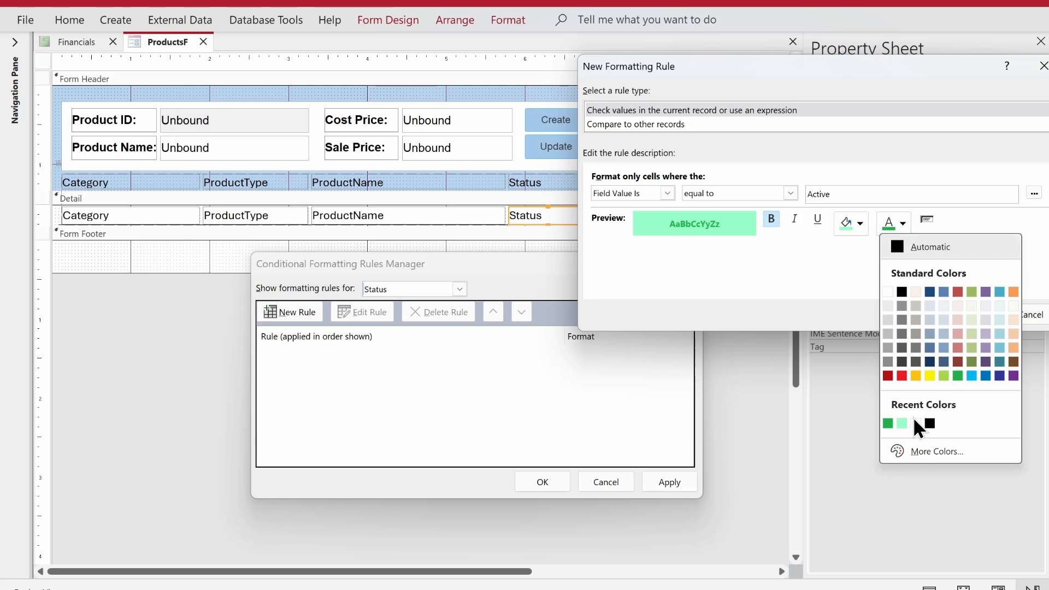
{"action": "left_click", "coordinate": [903, 450]}
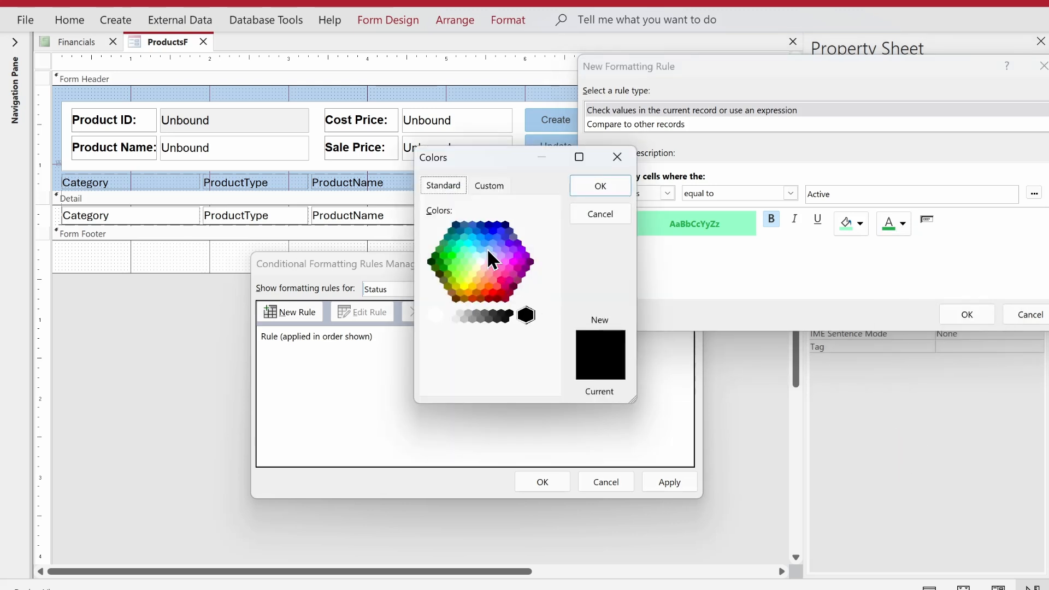
{"action": "left_click", "coordinate": [458, 236]}
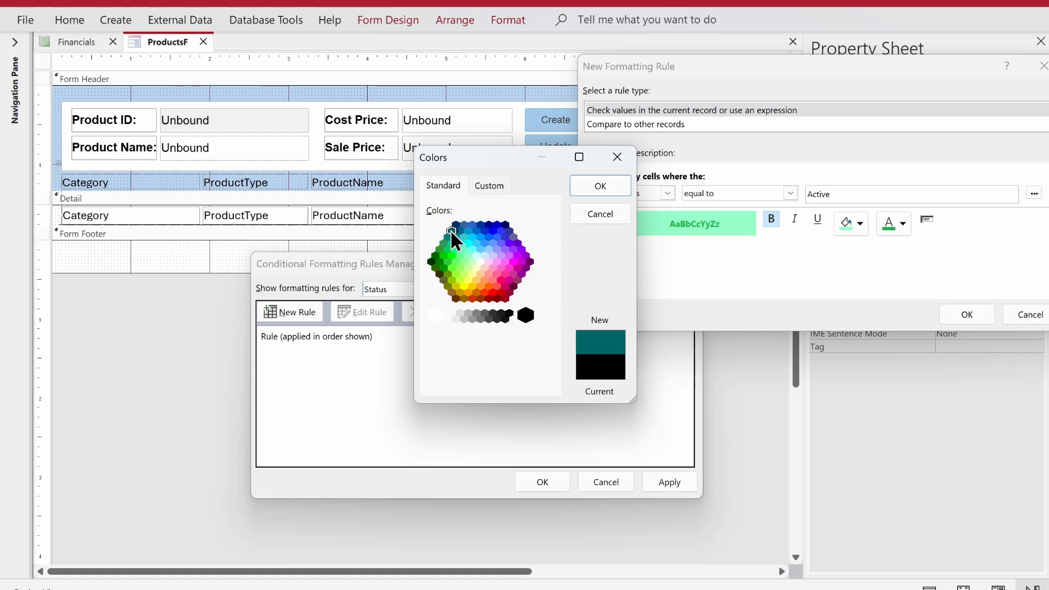
{"action": "left_click", "coordinate": [448, 237]}
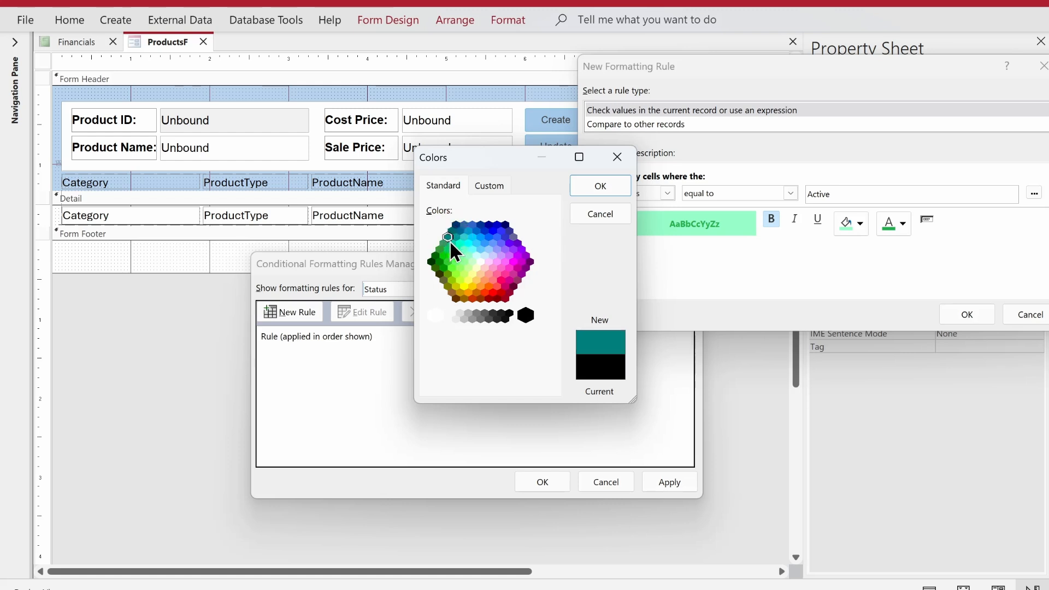
{"action": "left_click", "coordinate": [447, 261]}
{"action": "left_click", "coordinate": [441, 263]}
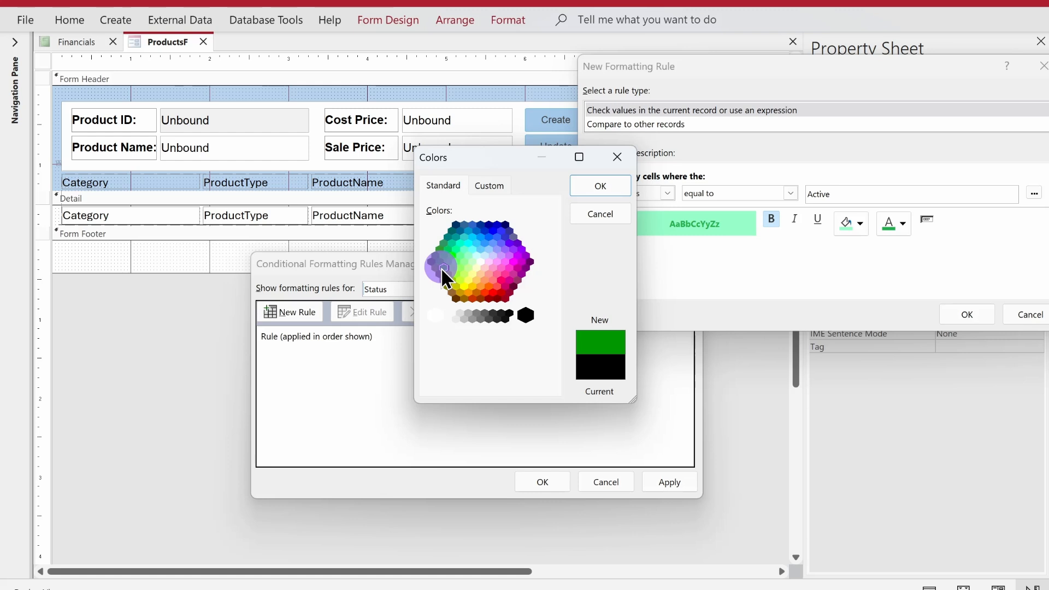
{"action": "left_click", "coordinate": [595, 188]}
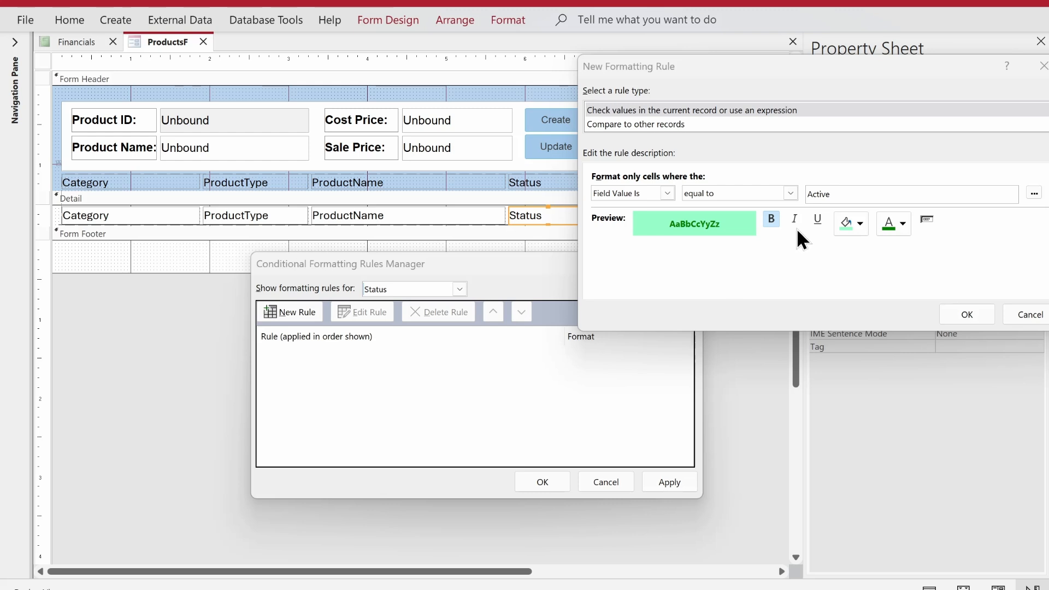
Step: Keep the Active rule's text bold, save the rule, and apply it to the Status text box
{"action": "left_click", "coordinate": [770, 220]}
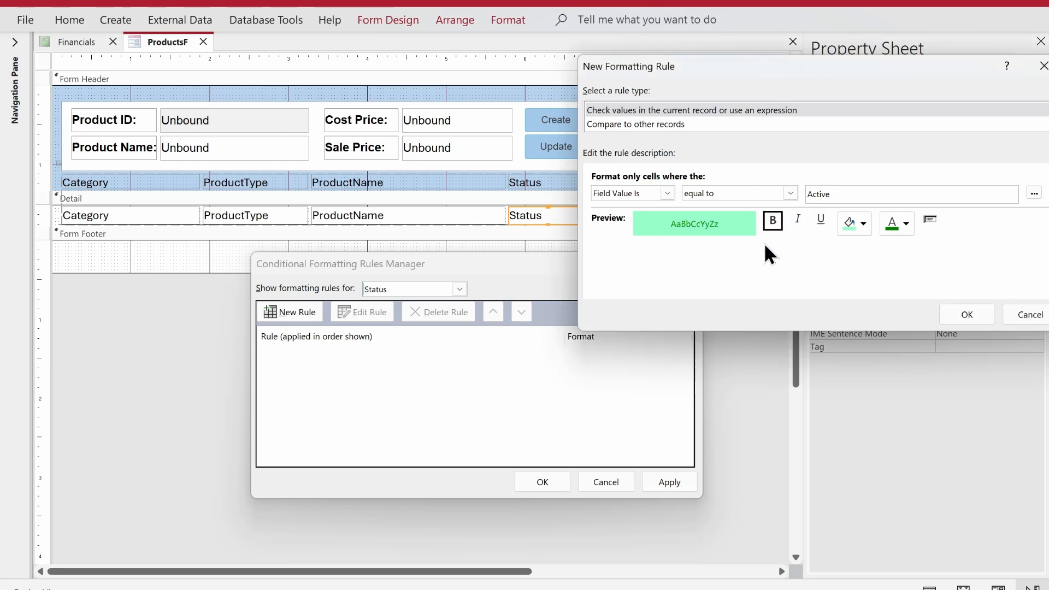
{"action": "left_click", "coordinate": [770, 222]}
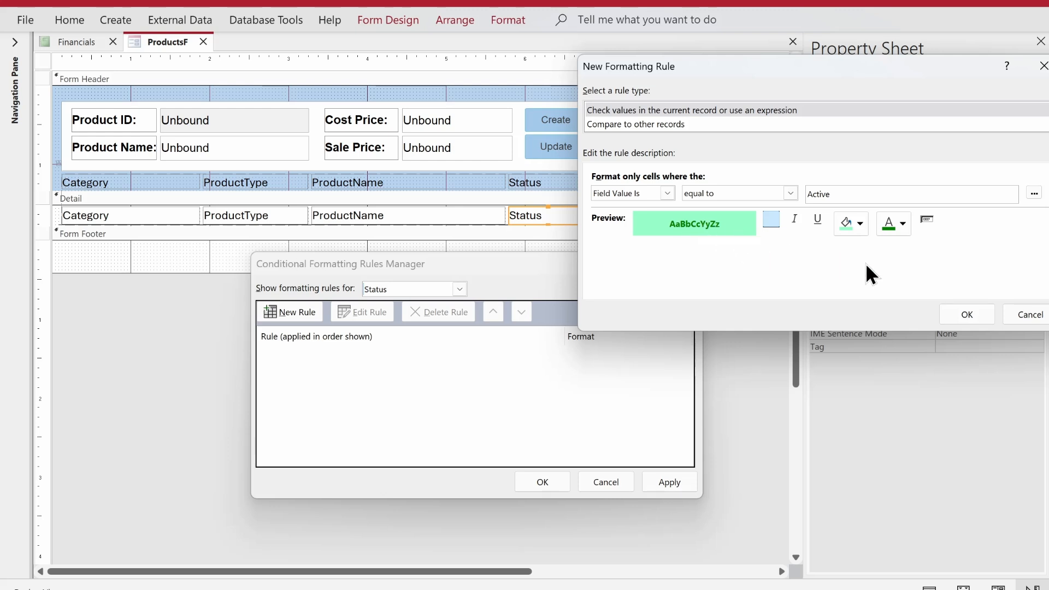
{"action": "left_click", "coordinate": [969, 315]}
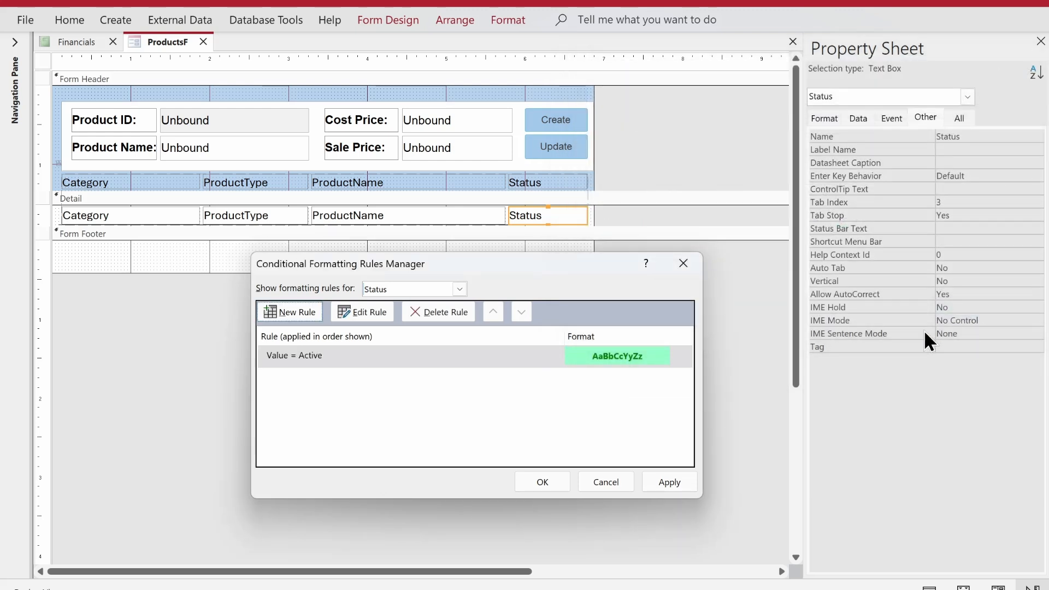
{"action": "left_click", "coordinate": [573, 361]}
{"action": "left_click", "coordinate": [658, 482]}
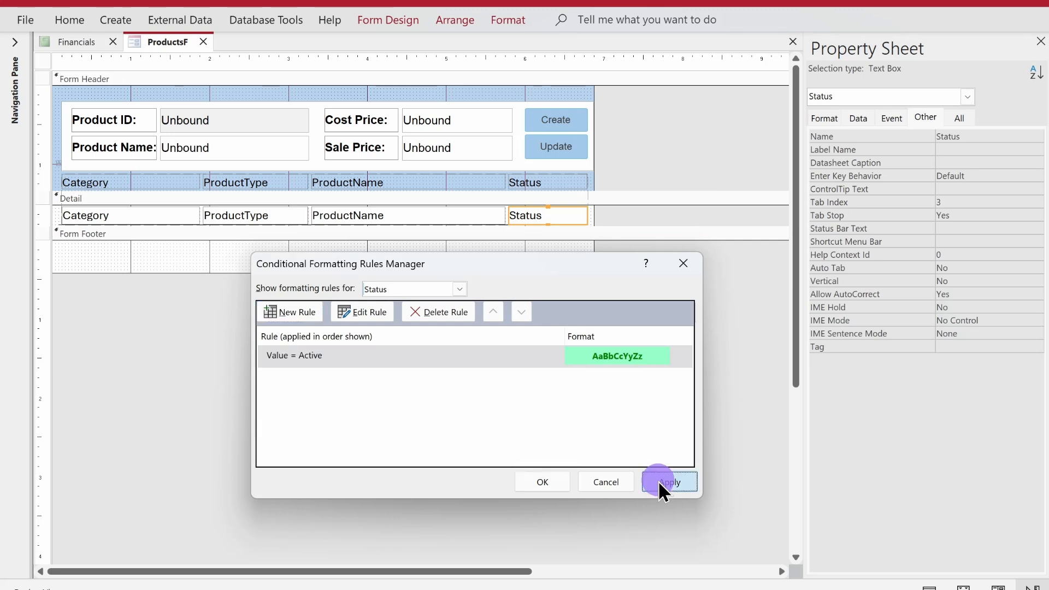
{"action": "left_click", "coordinate": [549, 352]}
{"action": "left_click", "coordinate": [673, 481]}
{"action": "left_click", "coordinate": [535, 480]}
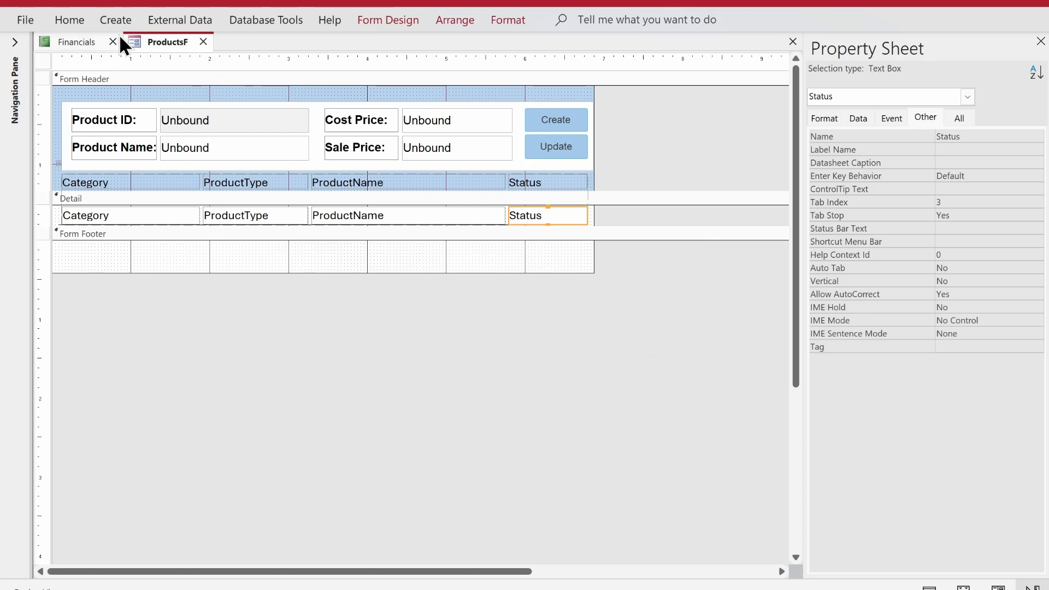
Step: Switch the ProductsF form to Form View
{"action": "right_click", "coordinate": [137, 39]}
{"action": "left_click", "coordinate": [148, 47]}
{"action": "right_click", "coordinate": [146, 41]}
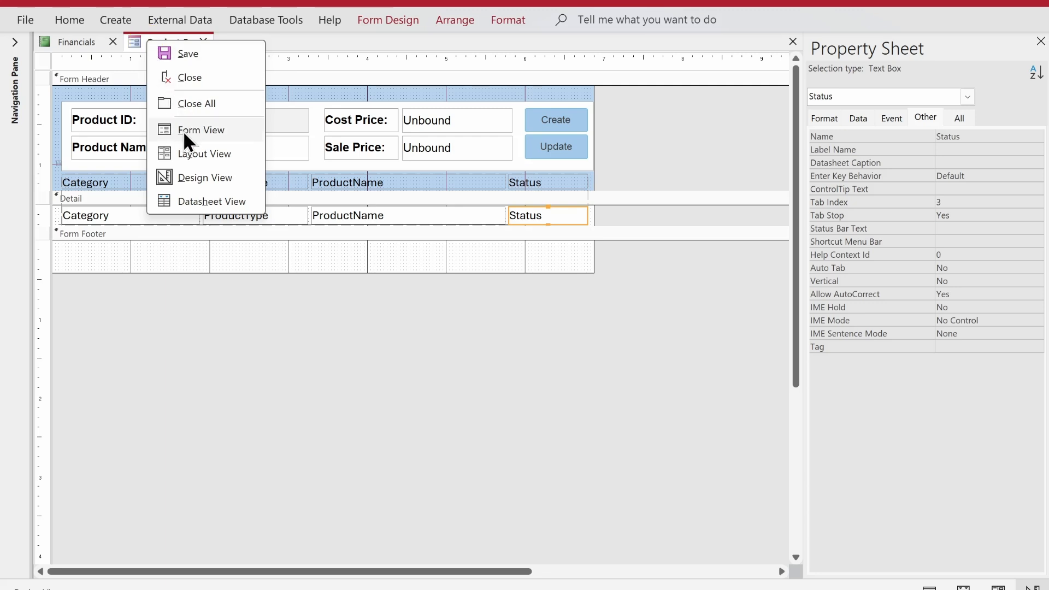
{"action": "left_click", "coordinate": [183, 130]}
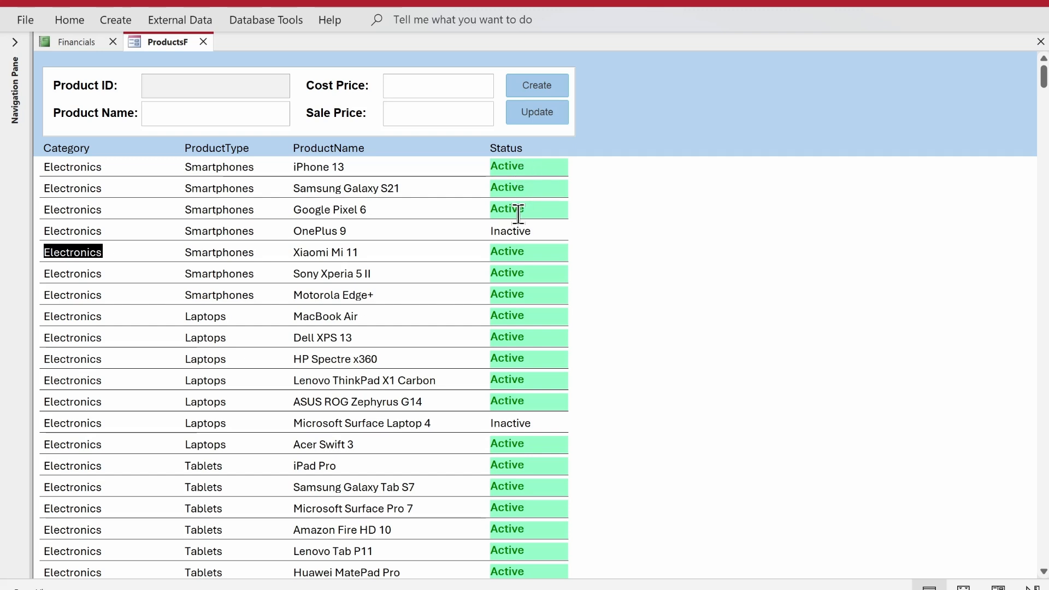
Step: Look through the product list to examine how the Status column is formatted for Active and Inactive records
{"action": "left_click", "coordinate": [526, 307]}
{"action": "left_click", "coordinate": [531, 272]}
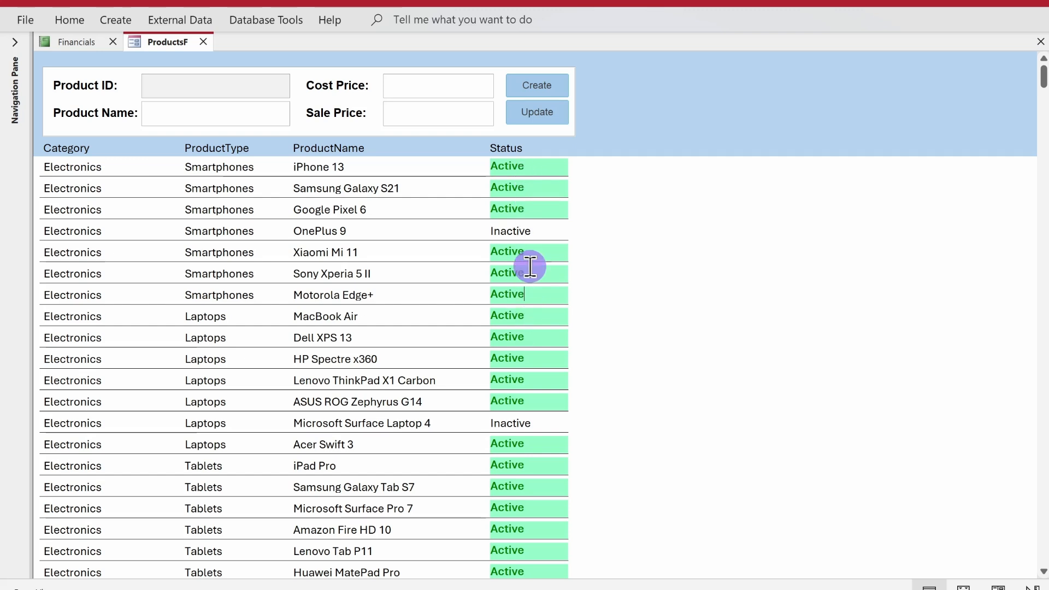
{"action": "scroll", "coordinate": [545, 350], "scroll_direction": "down", "scroll_amount": 1}
{"action": "scroll", "coordinate": [544, 352], "scroll_direction": "down", "scroll_amount": 6}
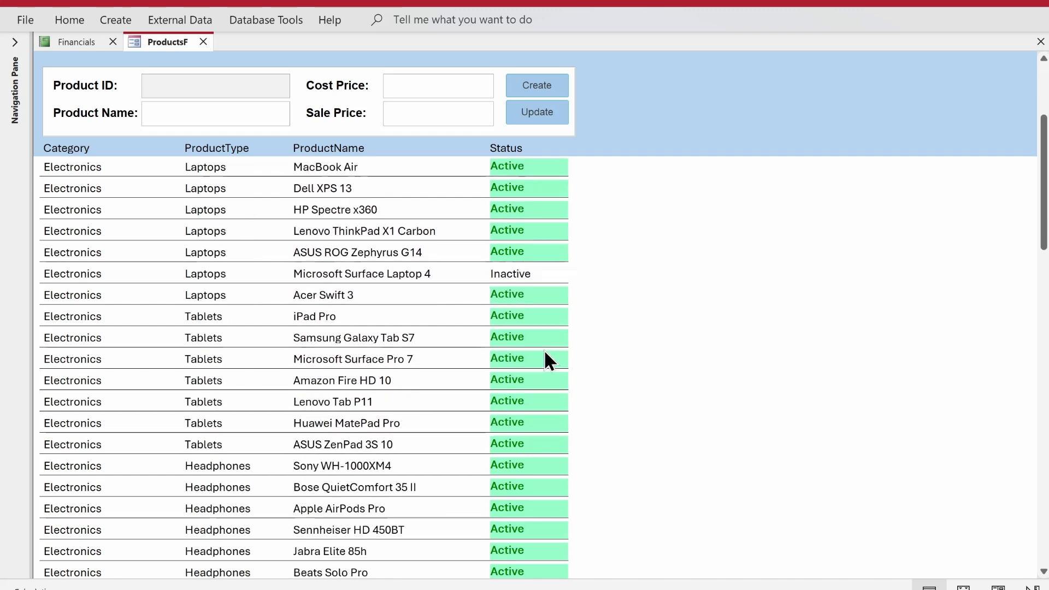
{"action": "scroll", "coordinate": [545, 352], "scroll_direction": "down", "scroll_amount": 4}
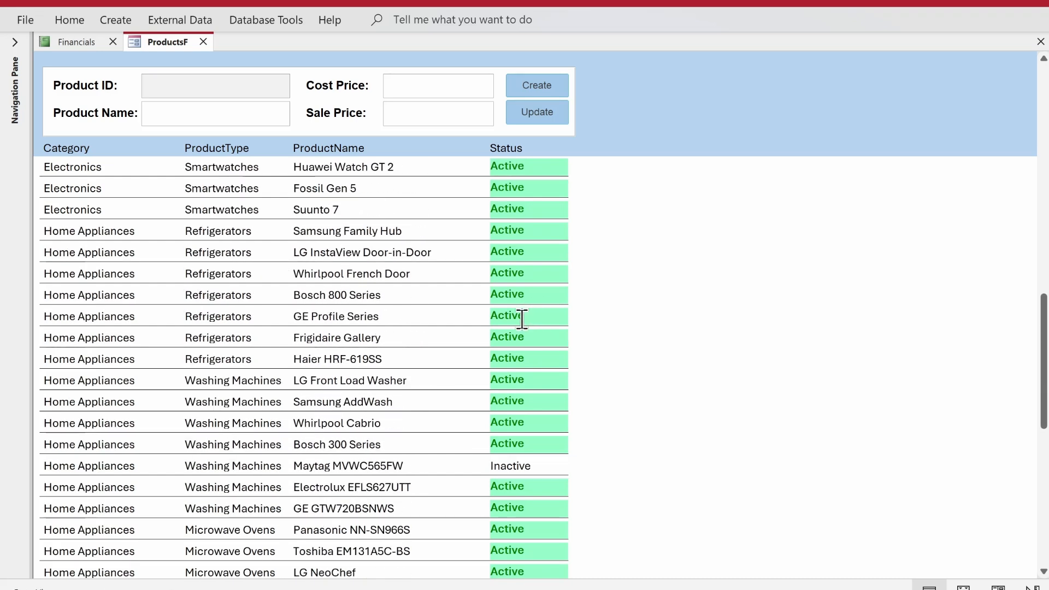
{"action": "scroll", "coordinate": [532, 323], "scroll_direction": "down", "scroll_amount": 2}
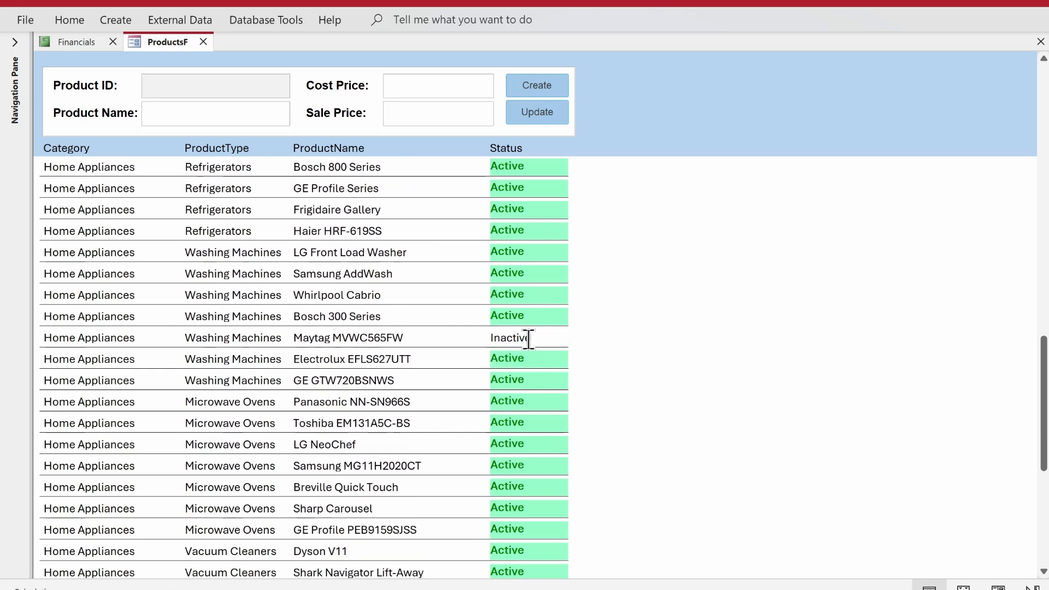
{"action": "scroll", "coordinate": [538, 334], "scroll_direction": "up", "scroll_amount": 1}
{"action": "scroll", "coordinate": [539, 334], "scroll_direction": "up", "scroll_amount": 1}
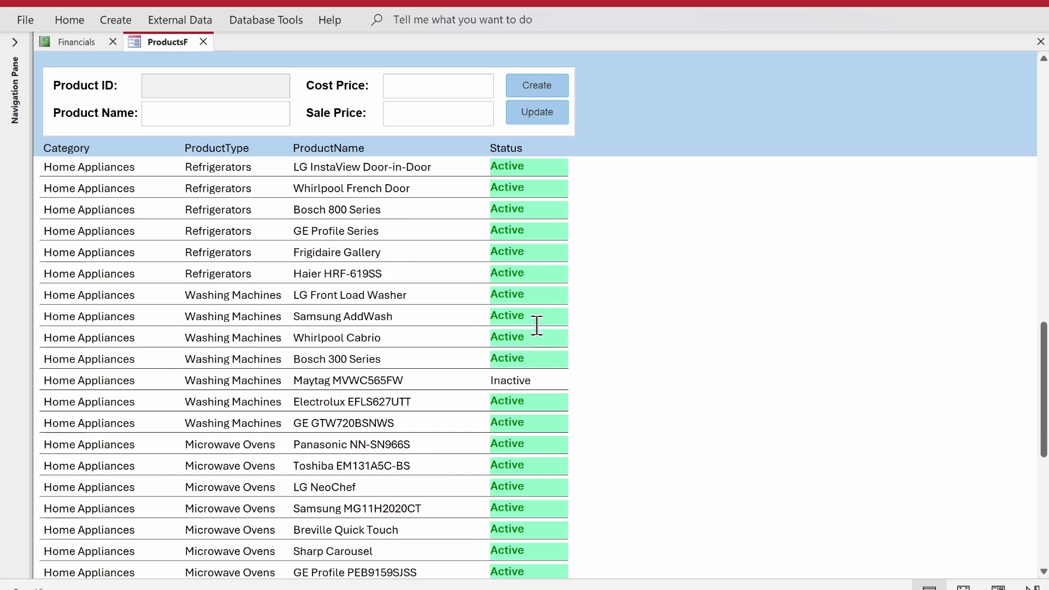
{"action": "scroll", "coordinate": [537, 324], "scroll_direction": "down", "scroll_amount": 2}
{"action": "scroll", "coordinate": [539, 318], "scroll_direction": "up", "scroll_amount": 3}
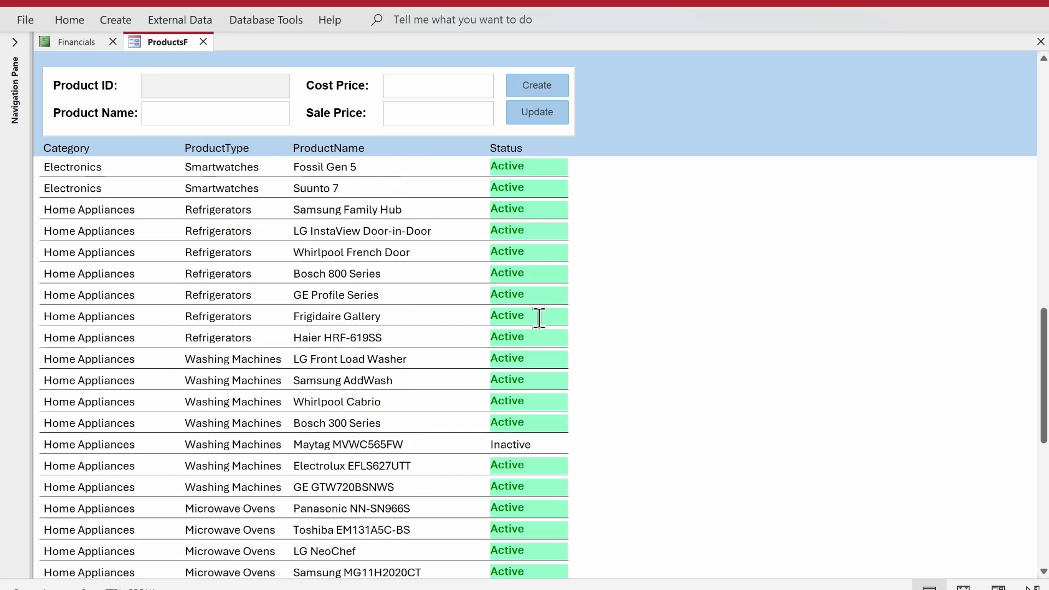
{"action": "scroll", "coordinate": [539, 317], "scroll_direction": "up", "scroll_amount": 9}
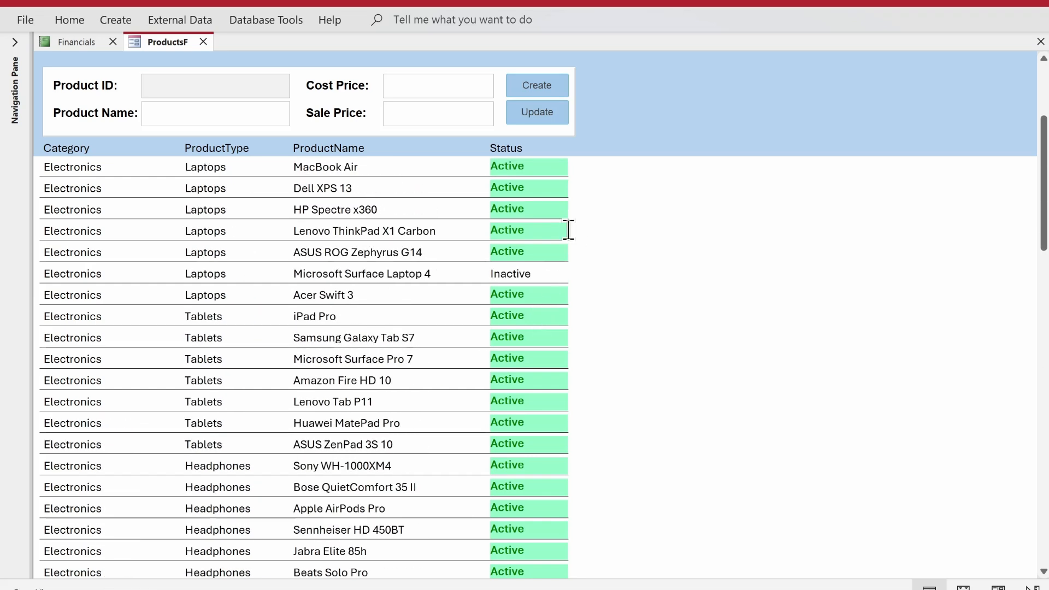
{"action": "scroll", "coordinate": [557, 233], "scroll_direction": "up", "scroll_amount": 3}
{"action": "left_click", "coordinate": [557, 211]}
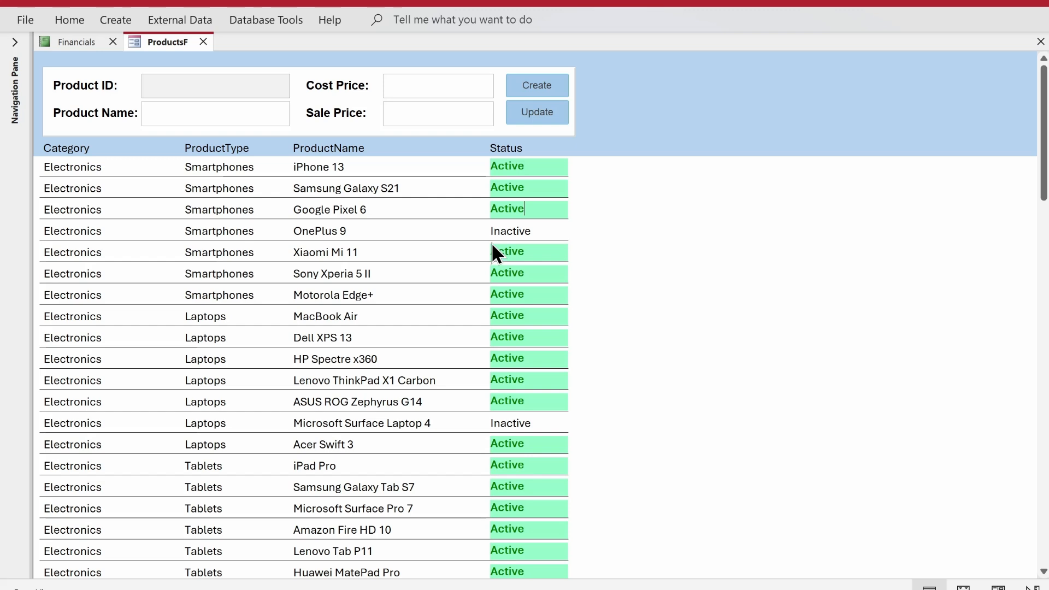
Step: Copy the Inactive status text from the OnePlus 9 record
{"action": "left_click_drag", "start_coordinate": [492, 233], "coordinate": [539, 230]}
{"action": "right_click", "coordinate": [525, 230]}
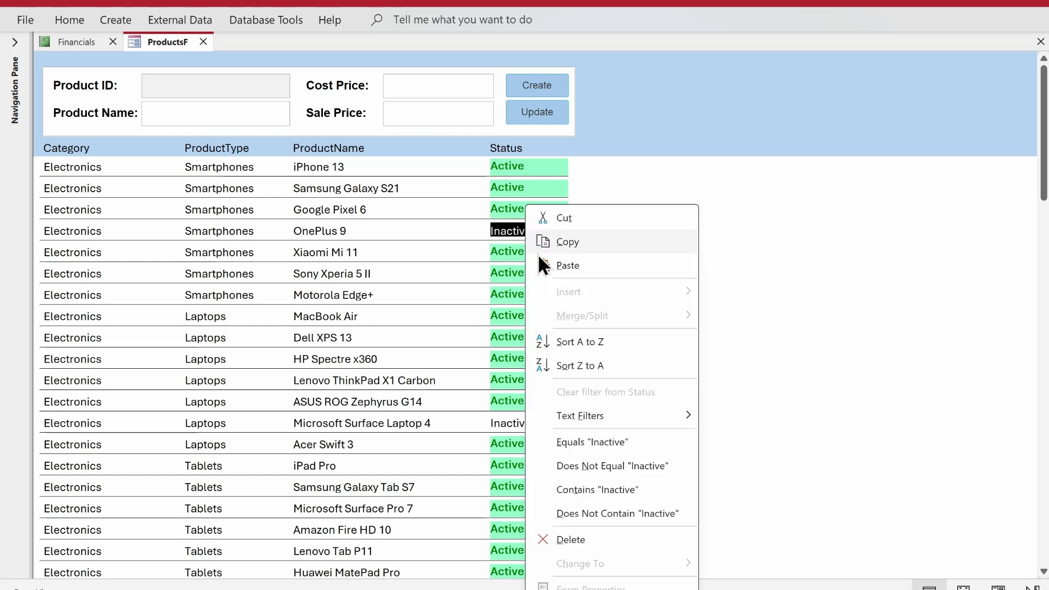
{"action": "left_click", "coordinate": [563, 242]}
{"action": "left_click", "coordinate": [511, 234]}
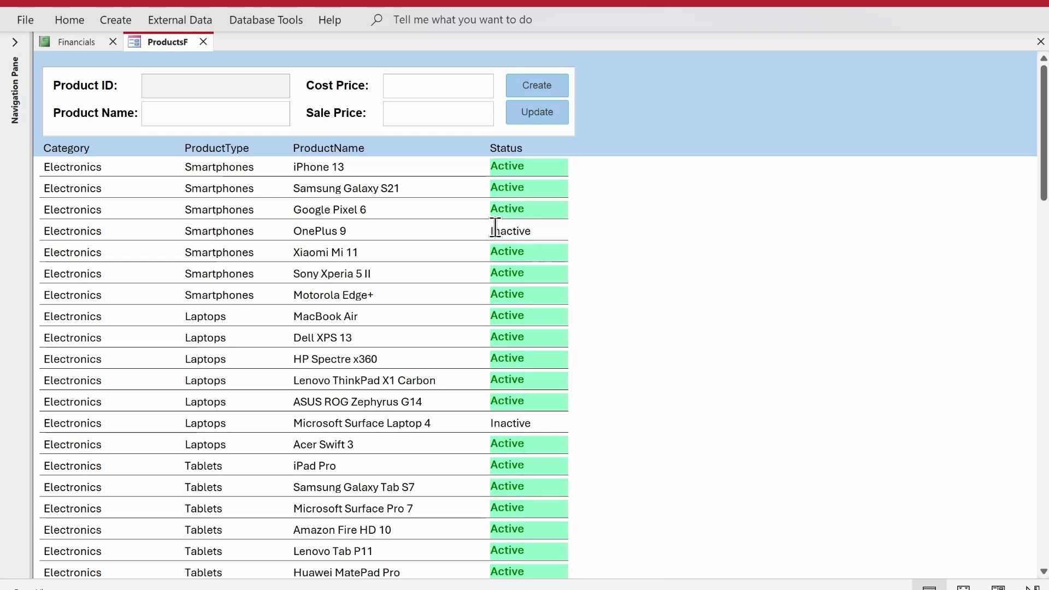
Step: Return the form to Design View and start another conditional formatting rule for the Status text box
{"action": "right_click", "coordinate": [663, 101]}
{"action": "left_click", "coordinate": [700, 169]}
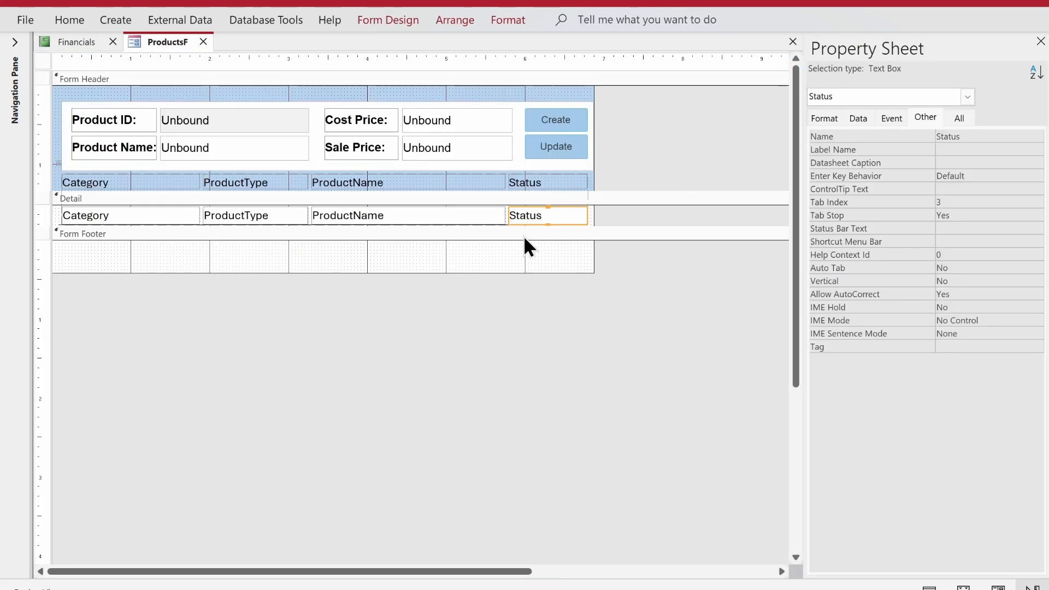
{"action": "left_click", "coordinate": [507, 19]}
{"action": "left_click", "coordinate": [705, 57]}
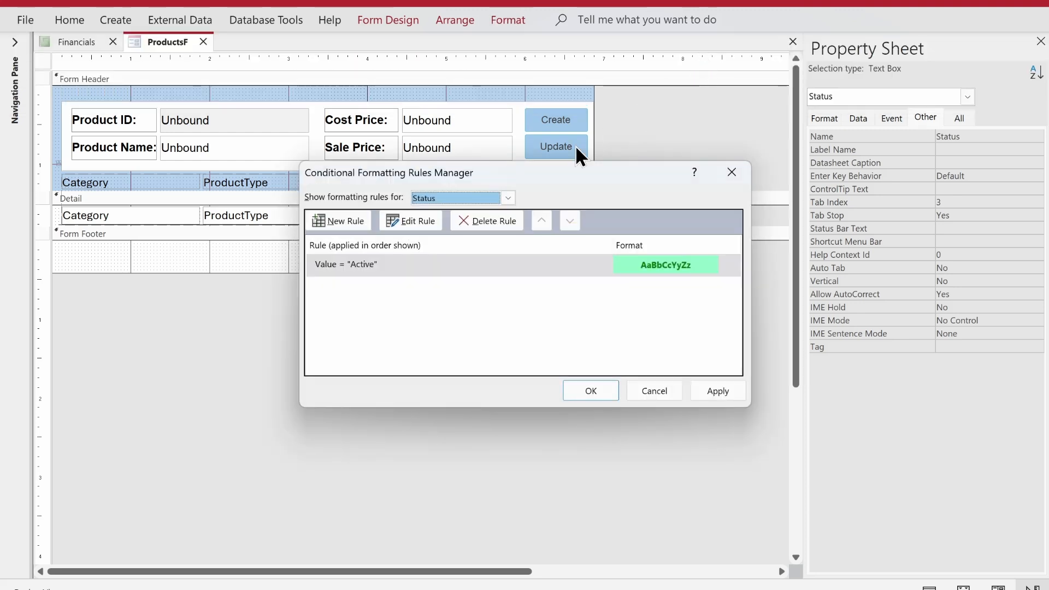
{"action": "left_click", "coordinate": [335, 221]}
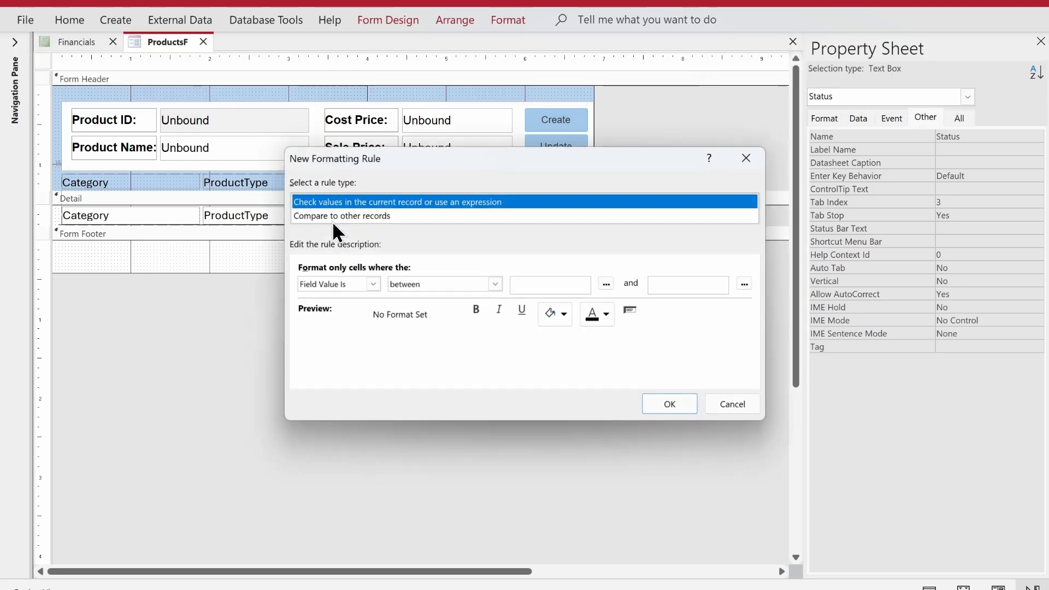
Step: Set the new rule's condition to format cells where the field value is equal to Inactive
{"action": "left_click", "coordinate": [442, 283]}
{"action": "left_click", "coordinate": [437, 319]}
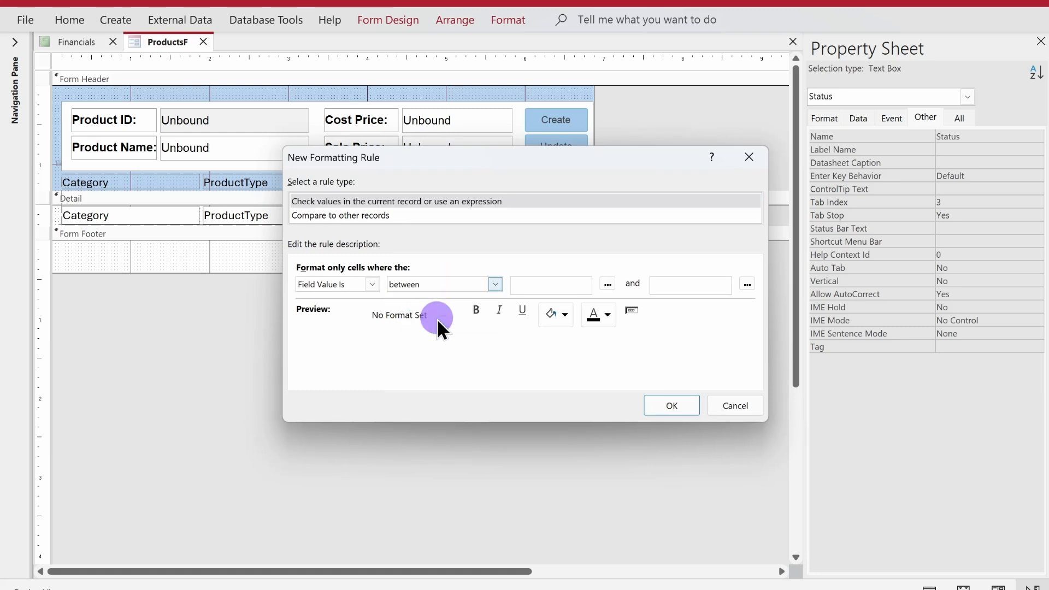
{"action": "left_click", "coordinate": [522, 280]}
{"action": "type", "text": "Inactive"}
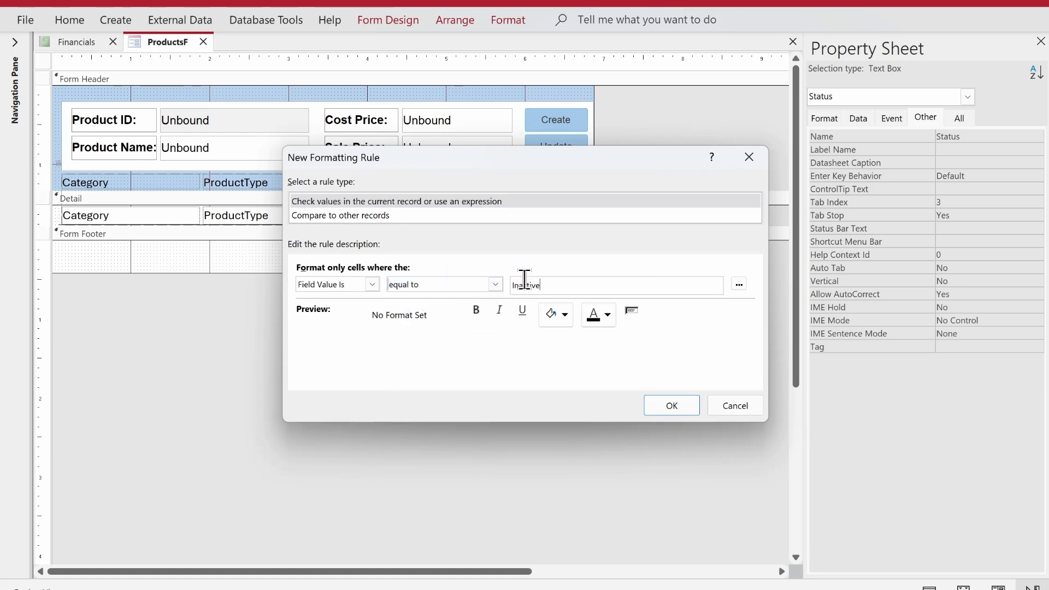
Step: Format the Inactive rule with a very light red background and bold dark red text, and save the rule
{"action": "left_click", "coordinate": [568, 316]}
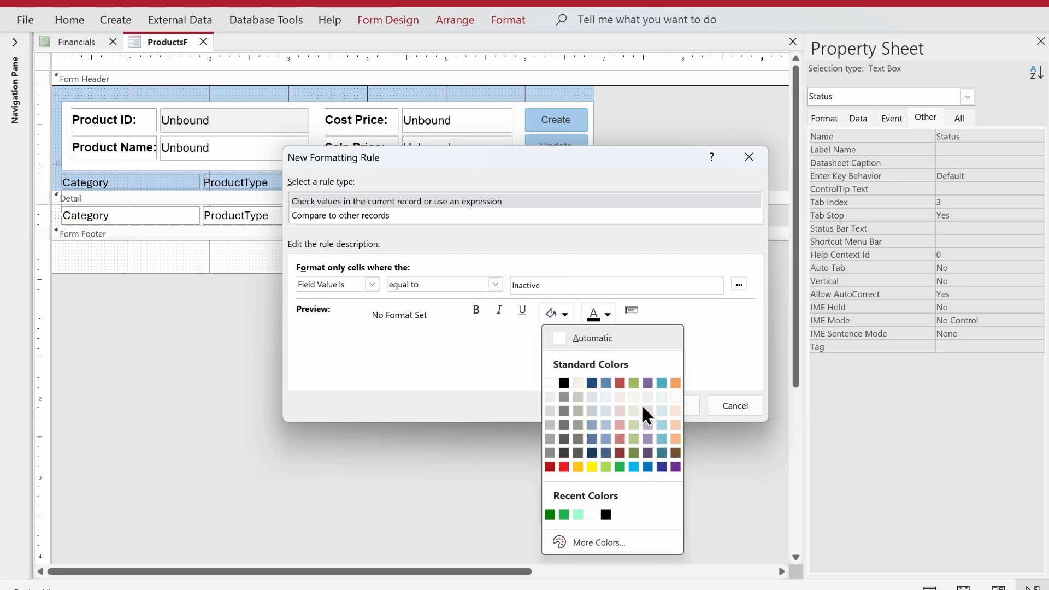
{"action": "left_click", "coordinate": [621, 398]}
{"action": "left_click", "coordinate": [607, 315]}
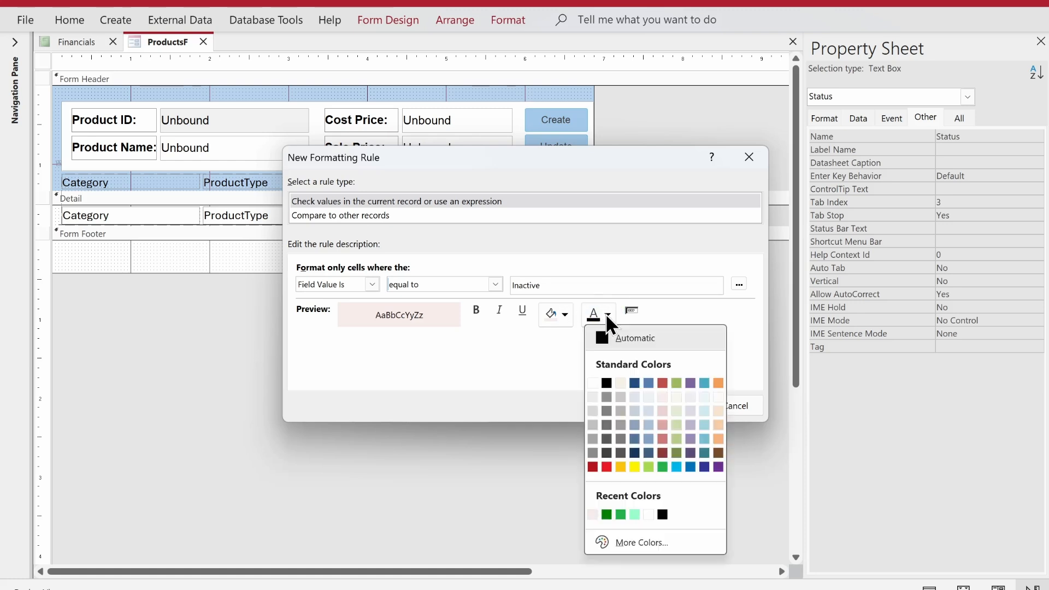
{"action": "left_click", "coordinate": [592, 467]}
{"action": "left_click", "coordinate": [480, 317]}
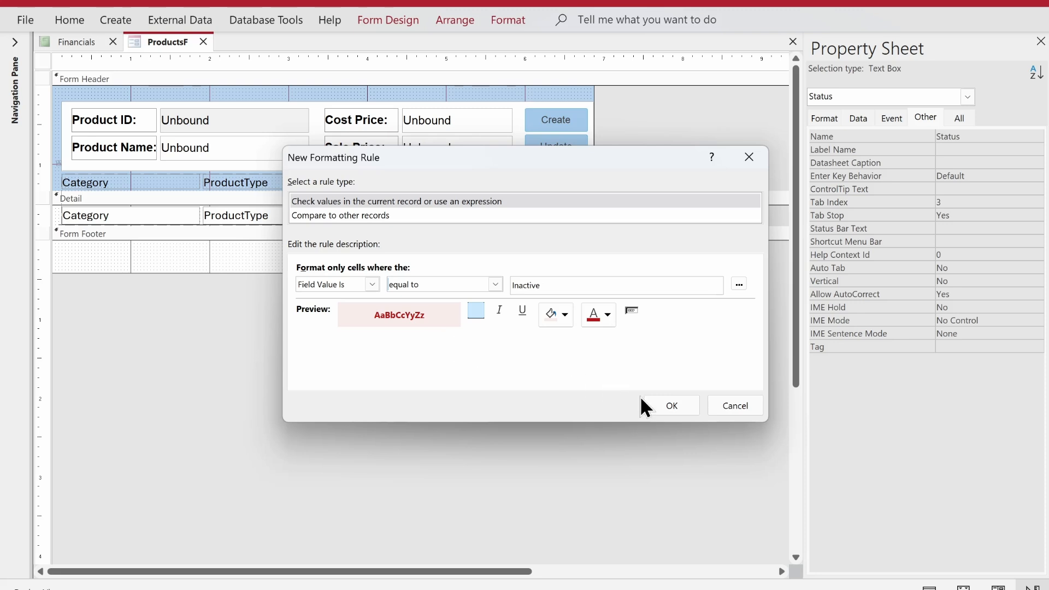
{"action": "left_click", "coordinate": [667, 405]}
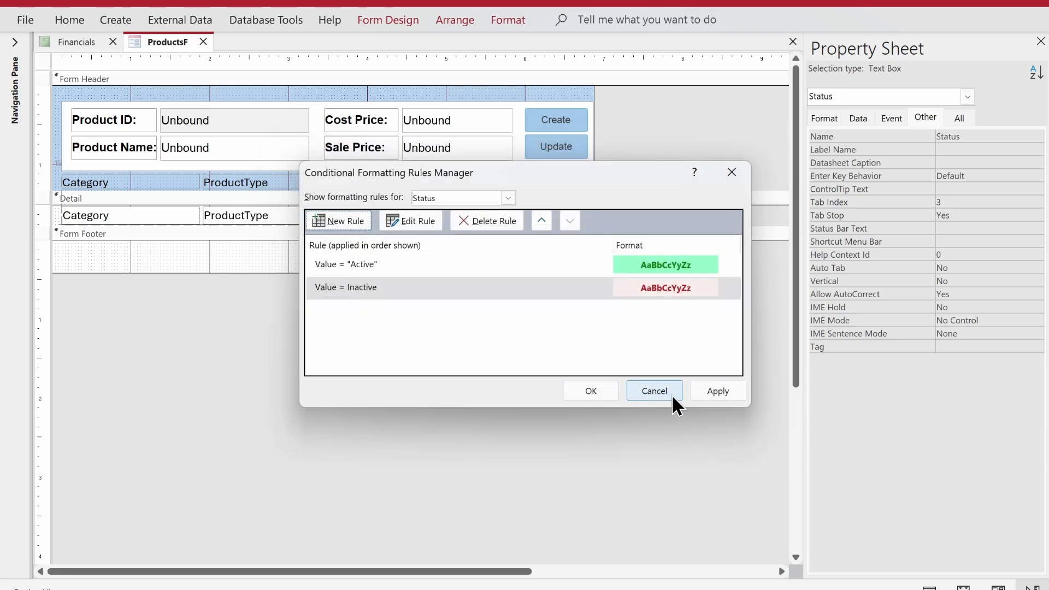
Step: Apply the Active and Inactive rules to the Status text box and close the rules manager
{"action": "left_click", "coordinate": [704, 390]}
{"action": "left_click", "coordinate": [552, 264]}
{"action": "left_click", "coordinate": [546, 281]}
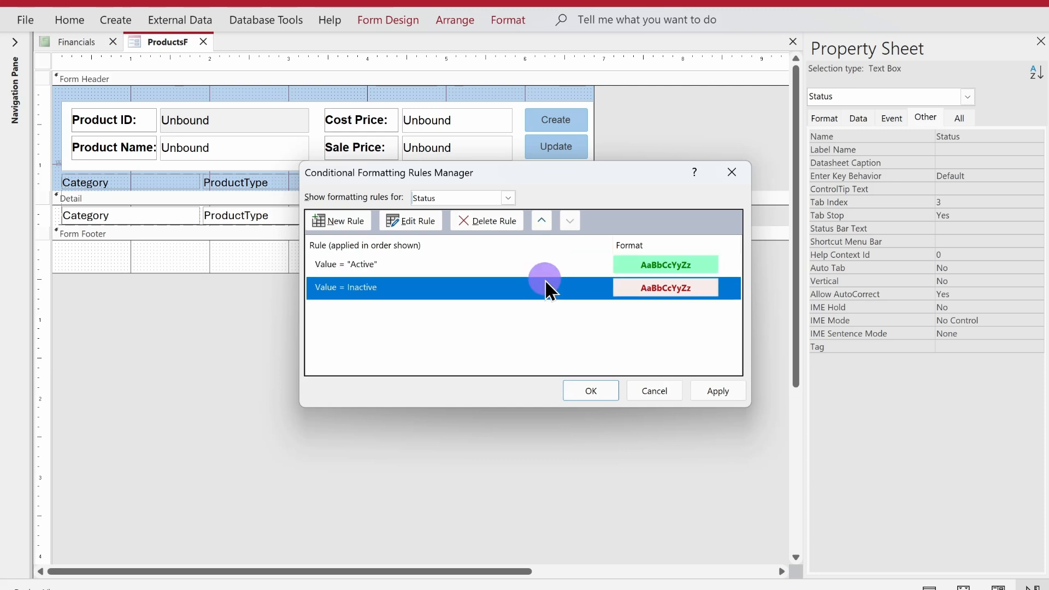
{"action": "left_click", "coordinate": [728, 393]}
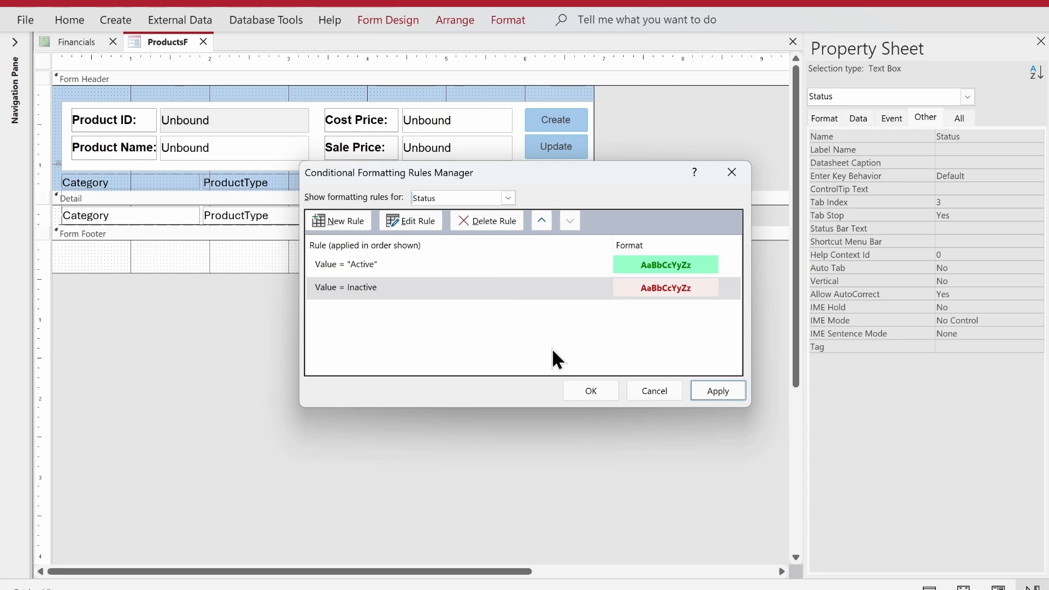
{"action": "left_click", "coordinate": [585, 391]}
Step: Switch the form to Form View and examine the Status highlighting of Active and Inactive products throughout the list
{"action": "right_click", "coordinate": [151, 58]}
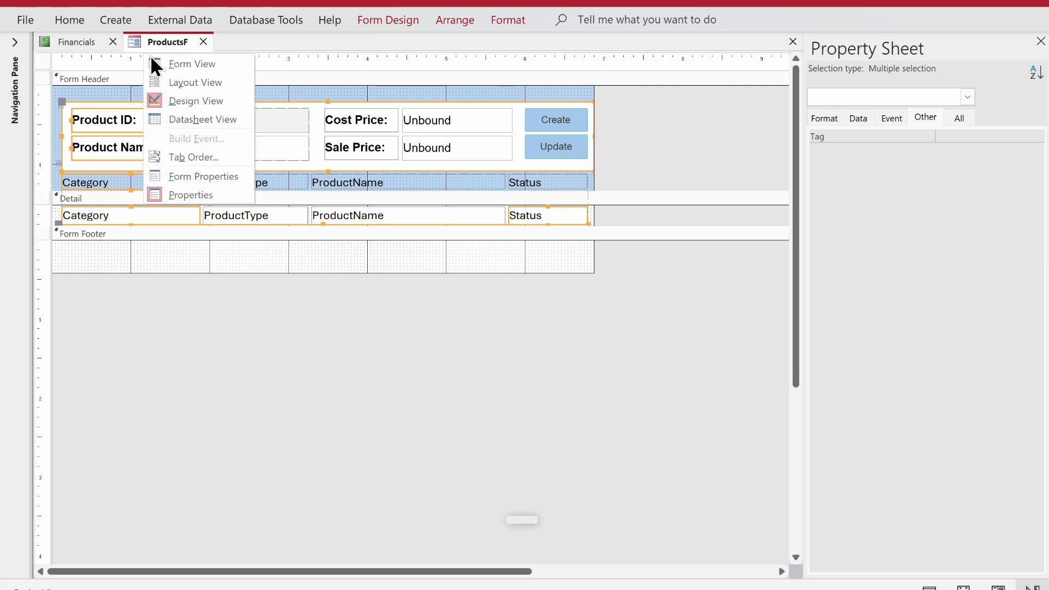
{"action": "left_click", "coordinate": [158, 39]}
{"action": "right_click", "coordinate": [158, 39]}
{"action": "left_click", "coordinate": [202, 129]}
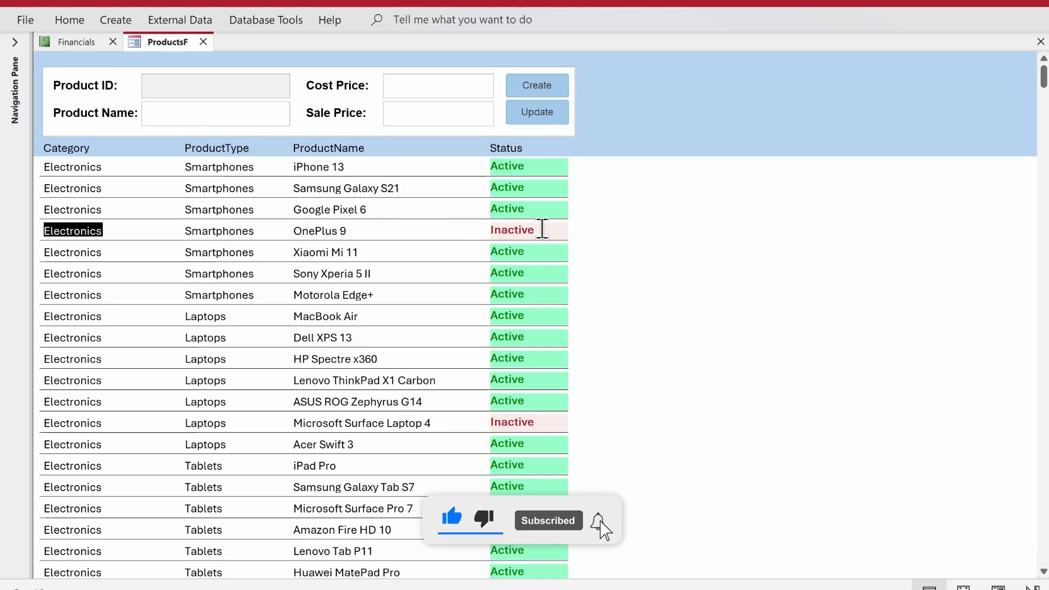
{"action": "left_click", "coordinate": [539, 230]}
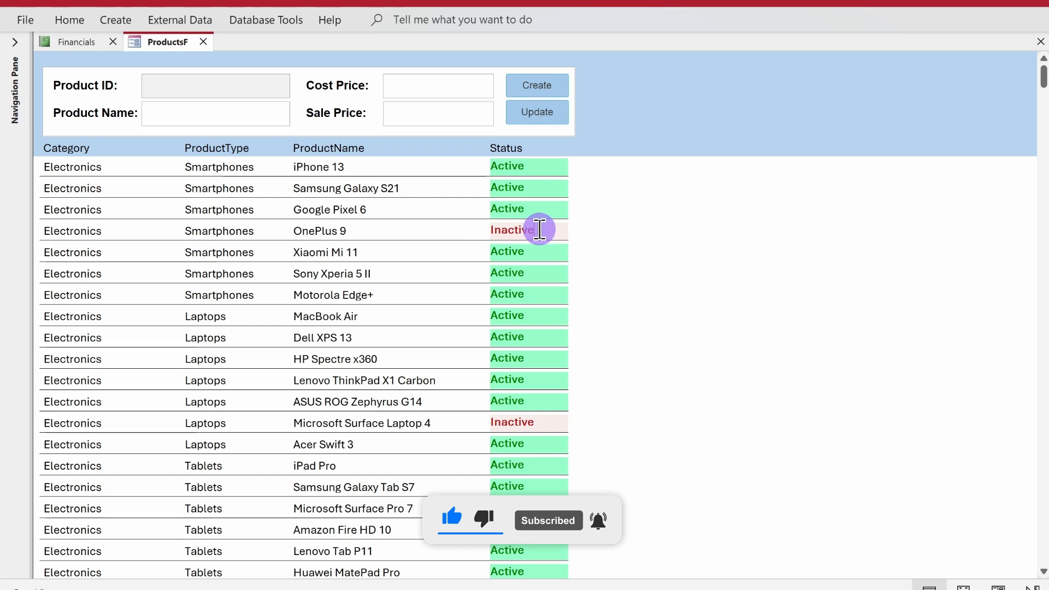
{"action": "left_click_drag", "start_coordinate": [539, 230], "coordinate": [487, 228]}
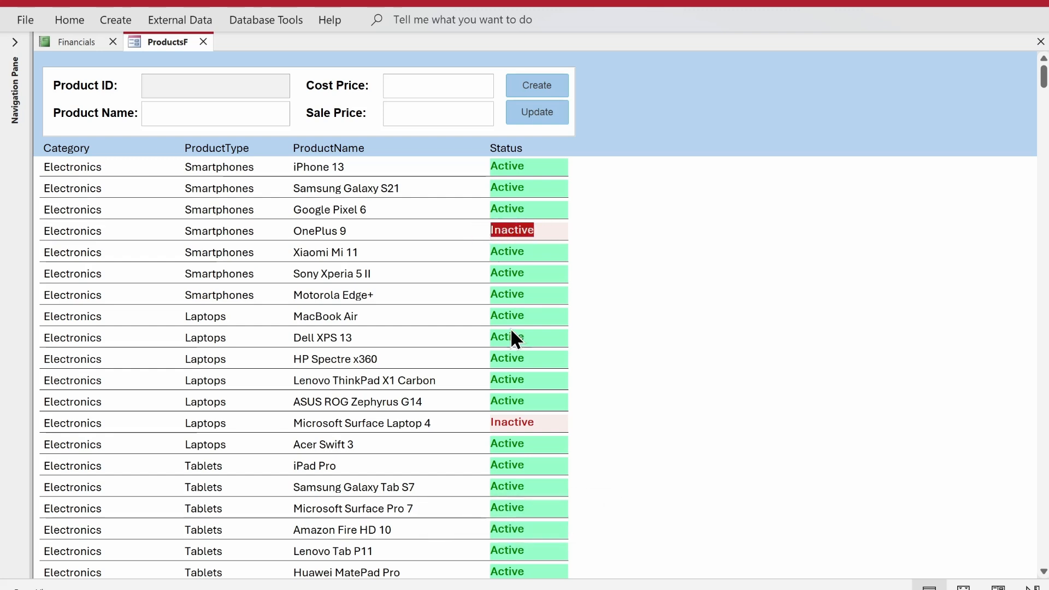
{"action": "left_click_drag", "start_coordinate": [539, 422], "coordinate": [482, 422]}
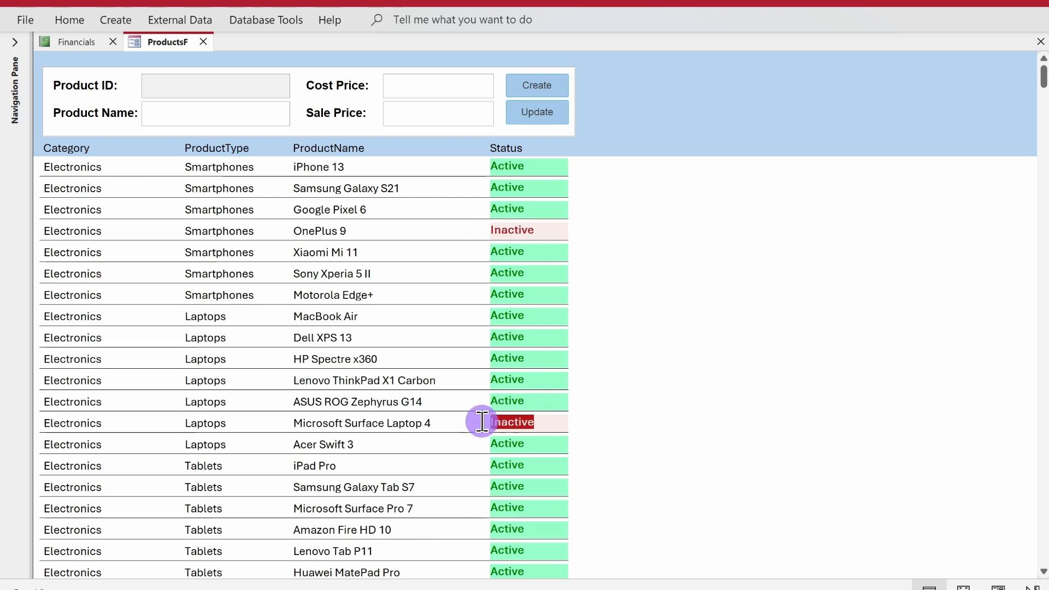
{"action": "left_click", "coordinate": [543, 423]}
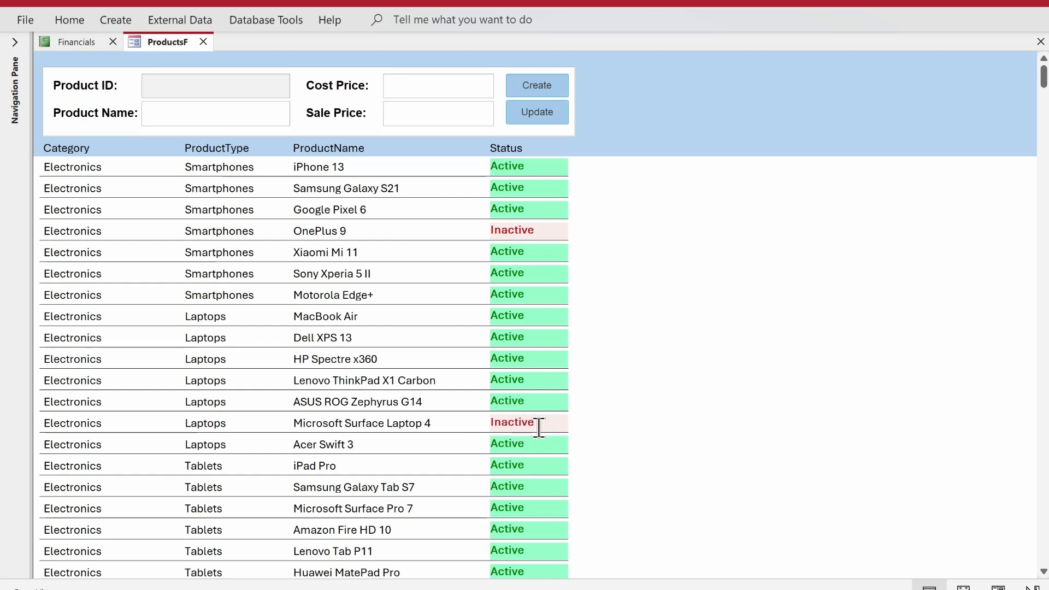
{"action": "scroll", "coordinate": [534, 437], "scroll_direction": "down", "scroll_amount": 7}
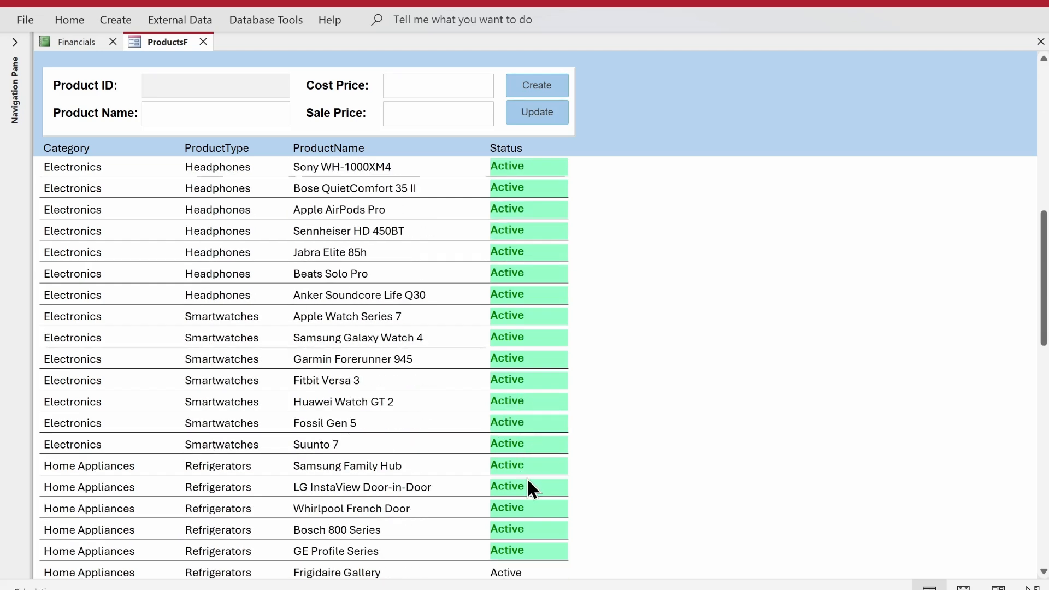
{"action": "scroll", "coordinate": [528, 480], "scroll_direction": "down", "scroll_amount": 5}
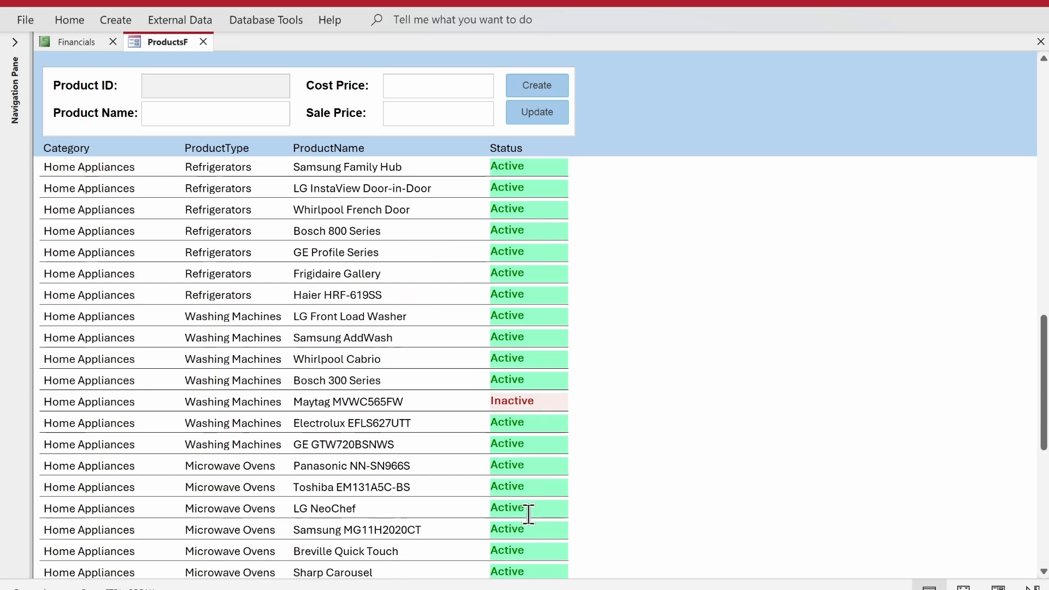
{"action": "scroll", "coordinate": [528, 508], "scroll_direction": "down", "scroll_amount": 3}
{"action": "scroll", "coordinate": [520, 509], "scroll_direction": "up", "scroll_amount": 2}
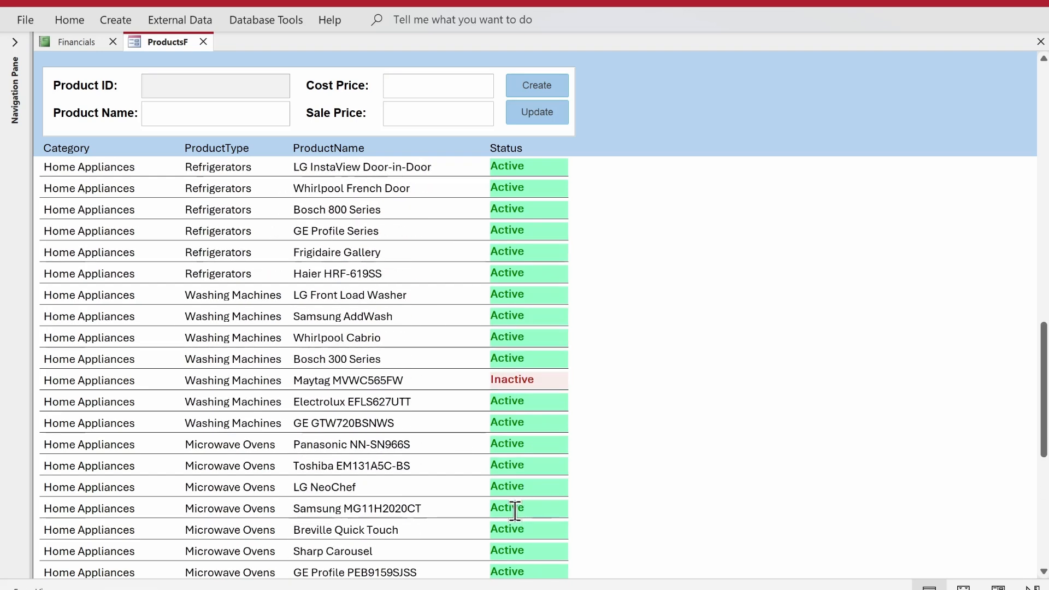
{"action": "scroll", "coordinate": [518, 507], "scroll_direction": "up", "scroll_amount": 4}
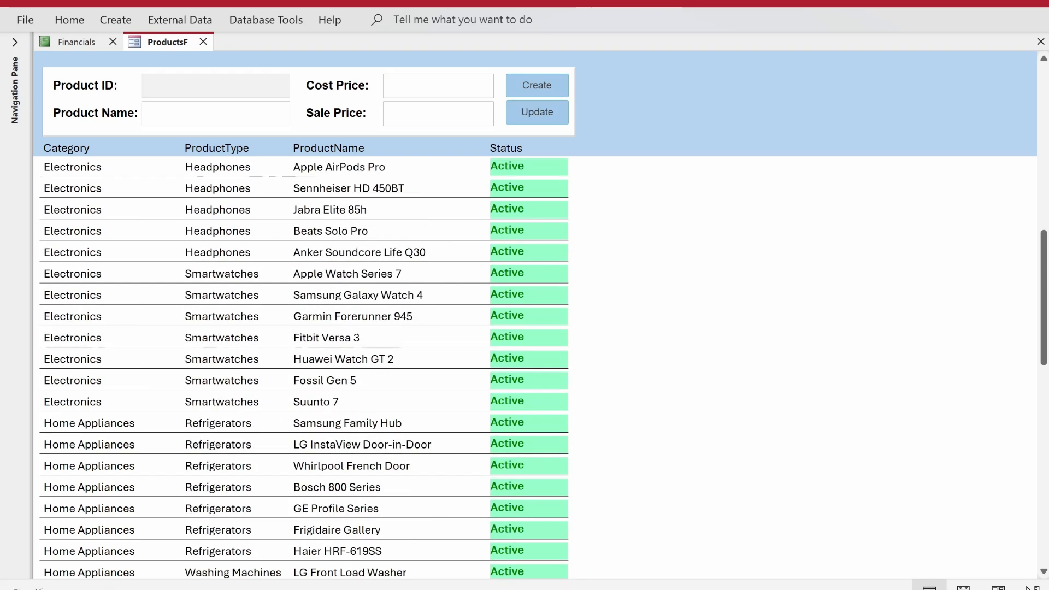
{"action": "scroll", "coordinate": [511, 421], "scroll_direction": "up", "scroll_amount": 6}
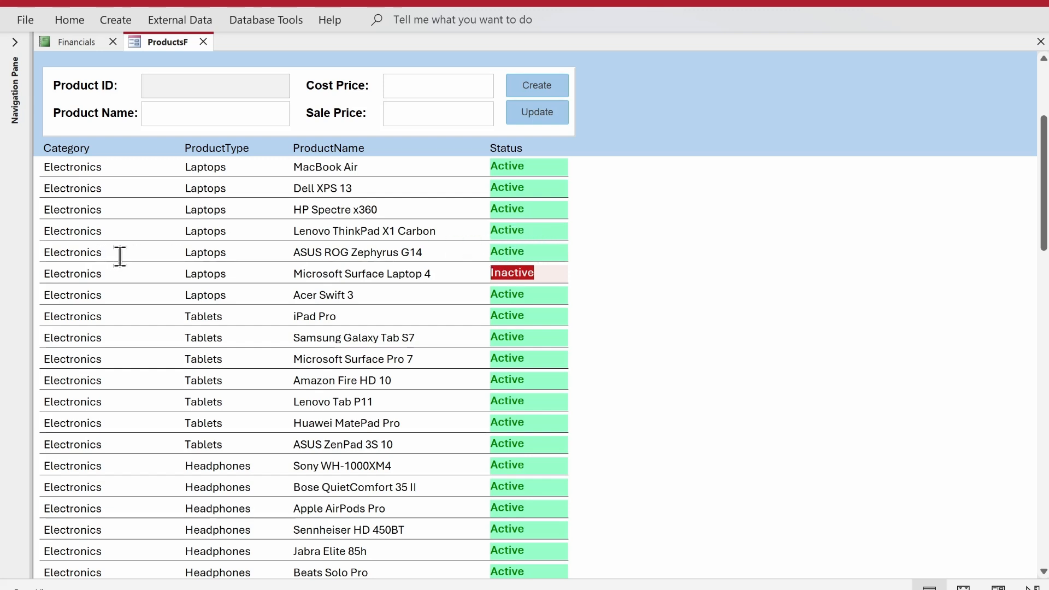
Step: Return the form to Design View, delete the Active and Inactive conditional formatting rules from the Status text box, and apply the deletion
{"action": "right_click", "coordinate": [683, 237]}
{"action": "left_click", "coordinate": [698, 294]}
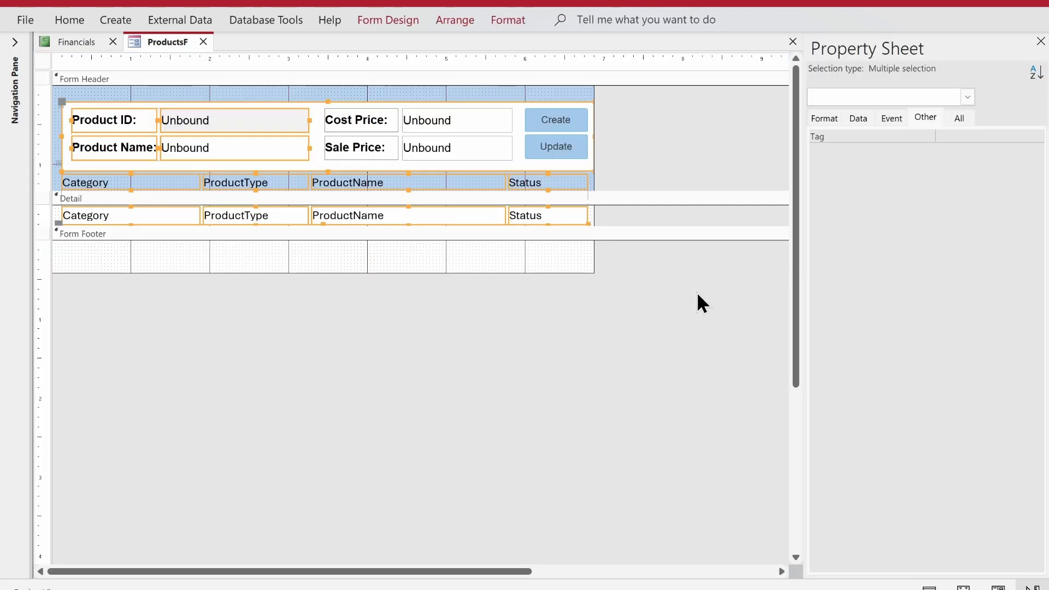
{"action": "left_click", "coordinate": [413, 331]}
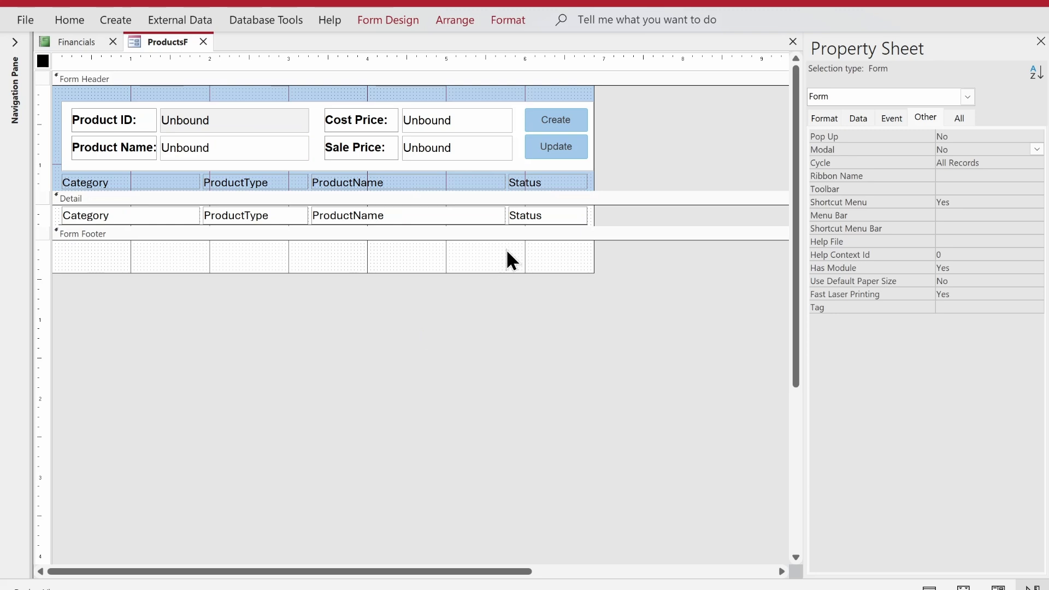
{"action": "left_click", "coordinate": [552, 219]}
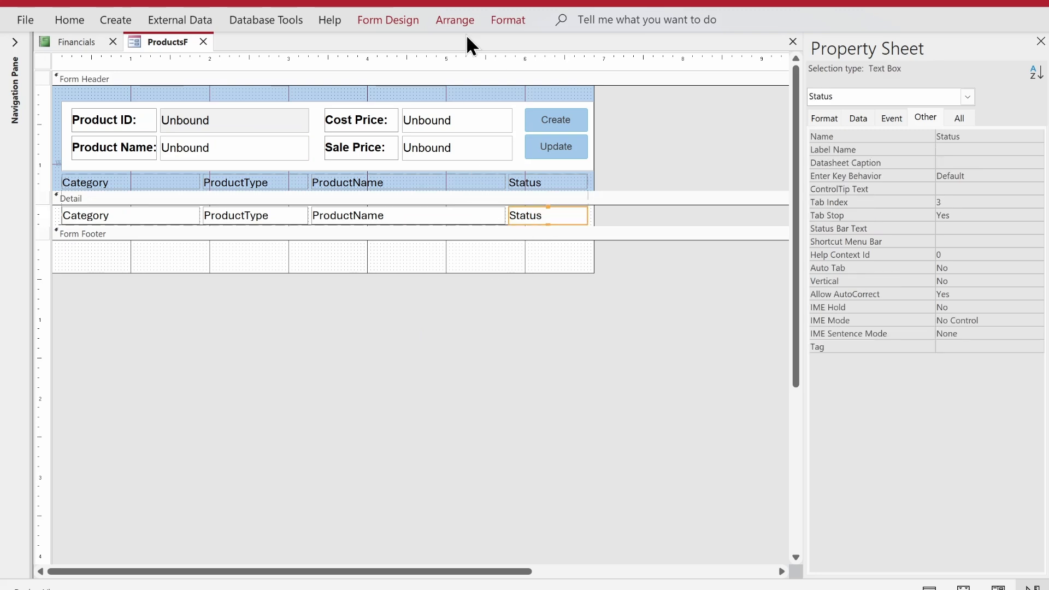
{"action": "left_click", "coordinate": [495, 20]}
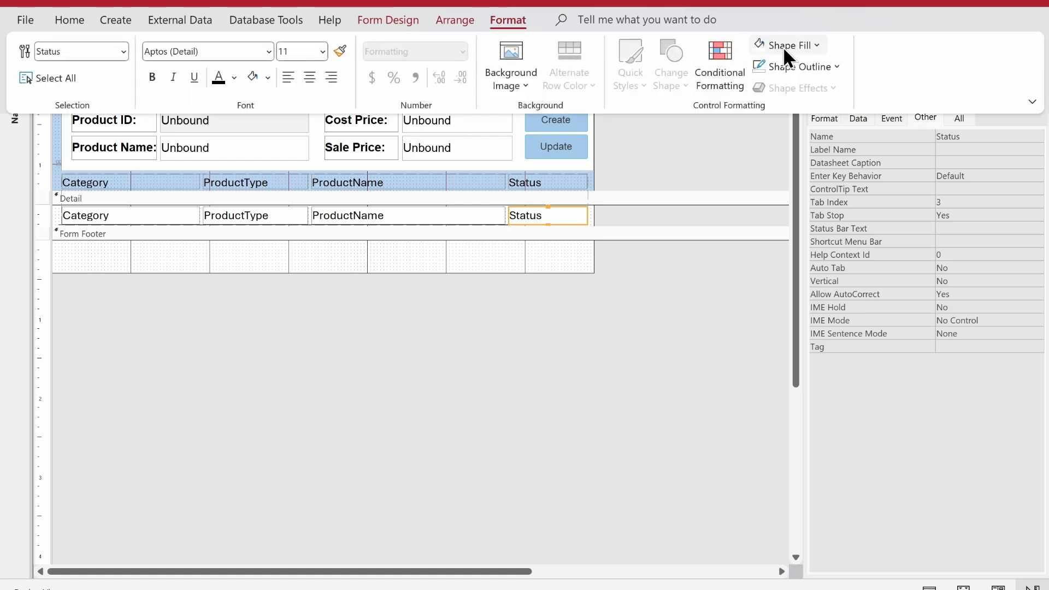
{"action": "left_click", "coordinate": [730, 71]}
{"action": "left_click", "coordinate": [648, 263]}
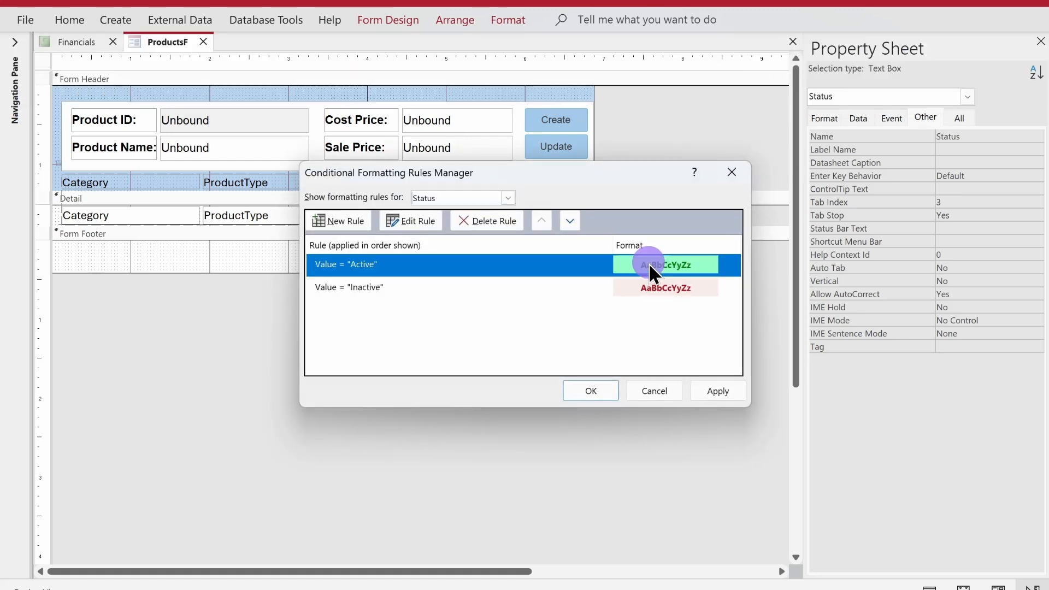
{"action": "left_click", "coordinate": [467, 220]}
{"action": "left_click", "coordinate": [476, 264]}
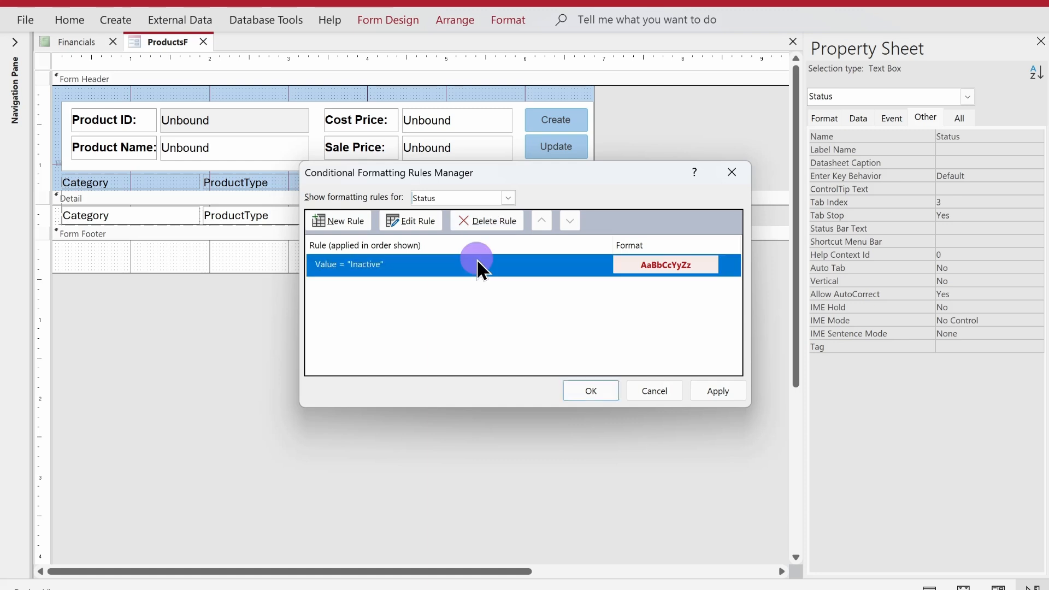
{"action": "left_click", "coordinate": [484, 215]}
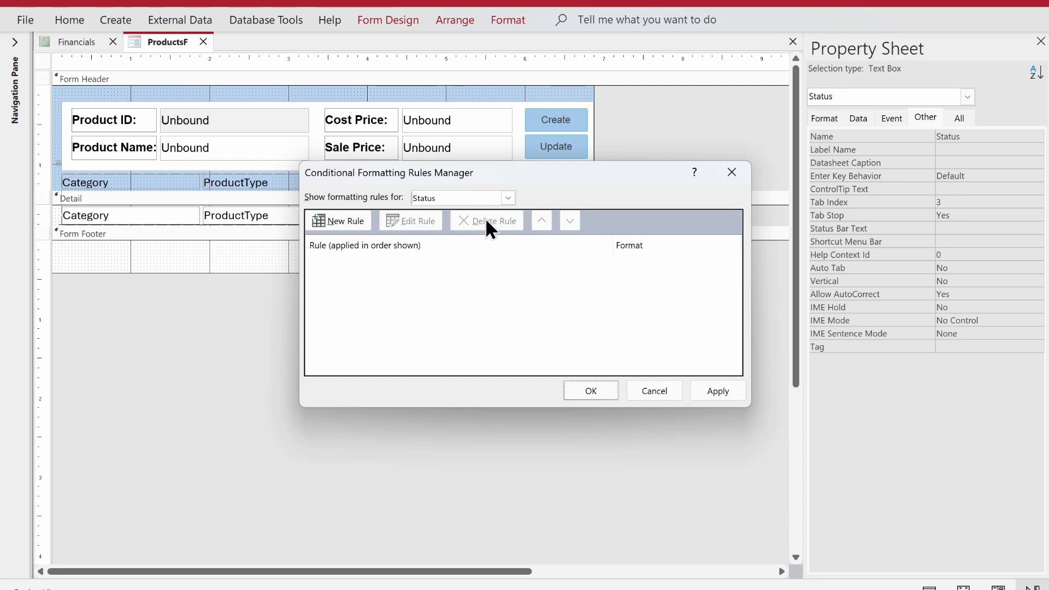
{"action": "left_click", "coordinate": [717, 390]}
{"action": "left_click", "coordinate": [605, 392]}
Step: Switch the form to Form View to check how the Status column looks without its formatting rules
{"action": "right_click", "coordinate": [162, 44]}
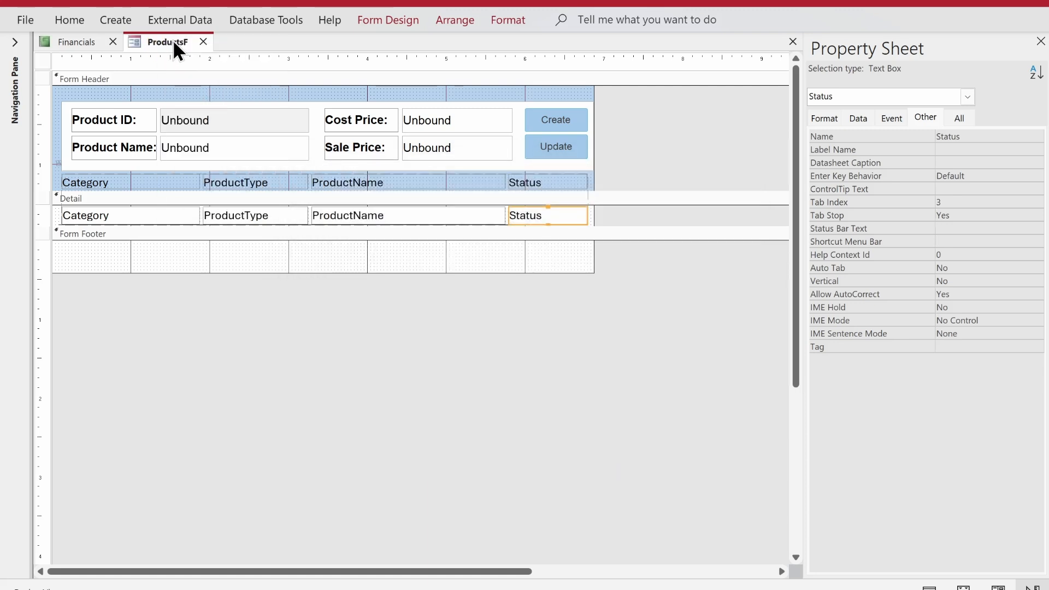
{"action": "right_click", "coordinate": [173, 40]}
{"action": "left_click", "coordinate": [234, 131]}
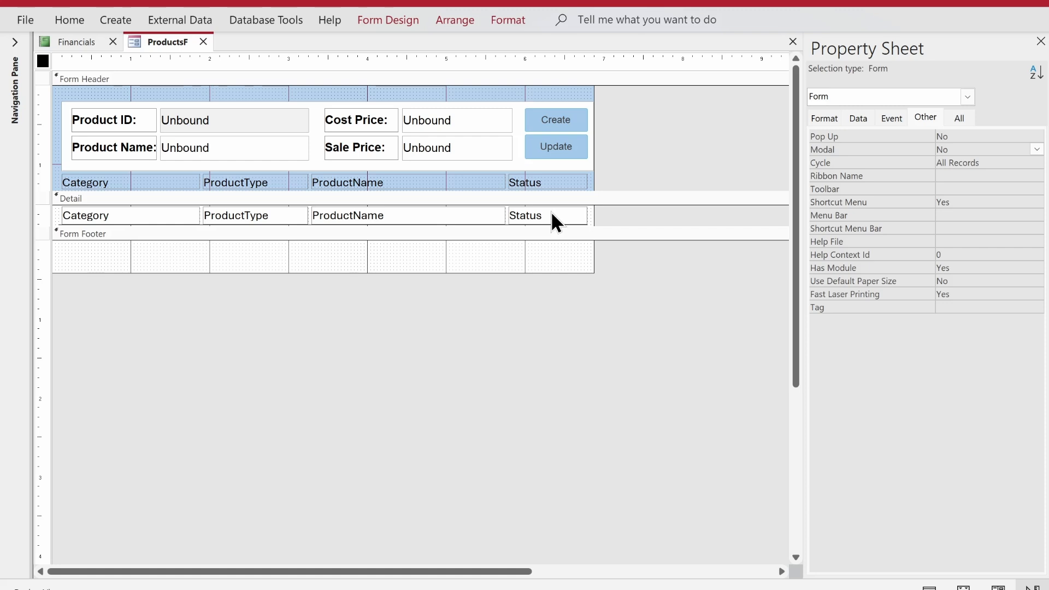
Step: Select the Status, ProductName, ProductType and Category text boxes in the Detail section and start a new conditional formatting rule for them
{"action": "left_click", "coordinate": [550, 211]}
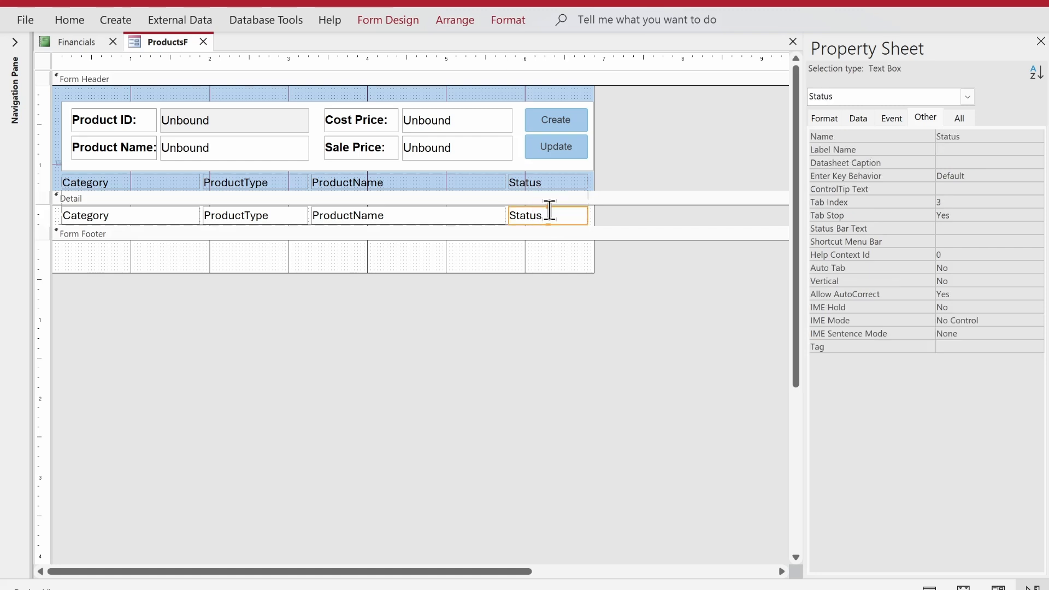
{"action": "left_click", "coordinate": [410, 213], "text": "shift"}
{"action": "left_click", "coordinate": [253, 212], "text": "shift"}
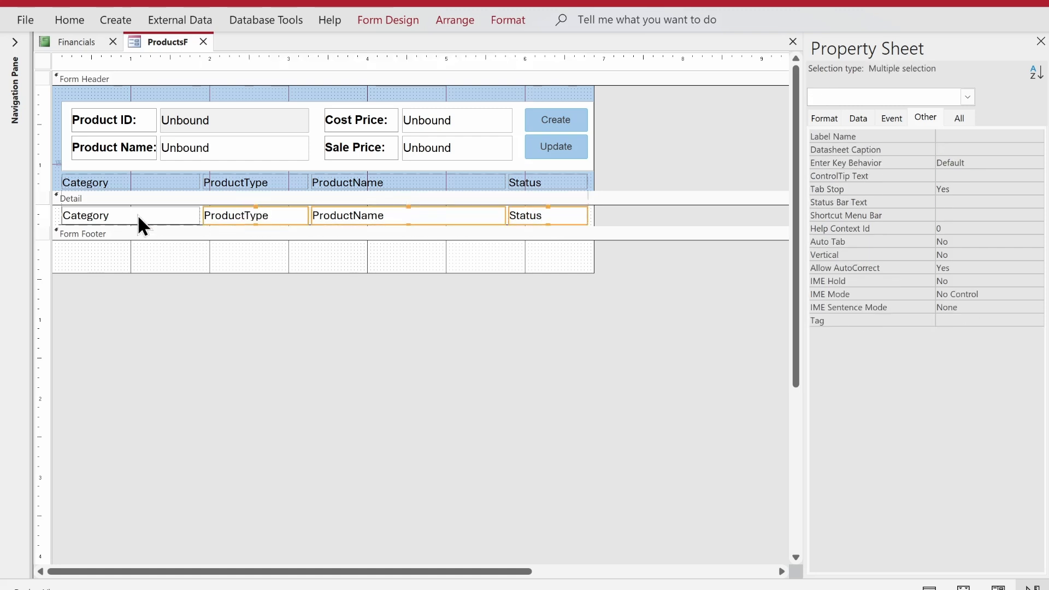
{"action": "left_click", "coordinate": [131, 212], "text": "shift"}
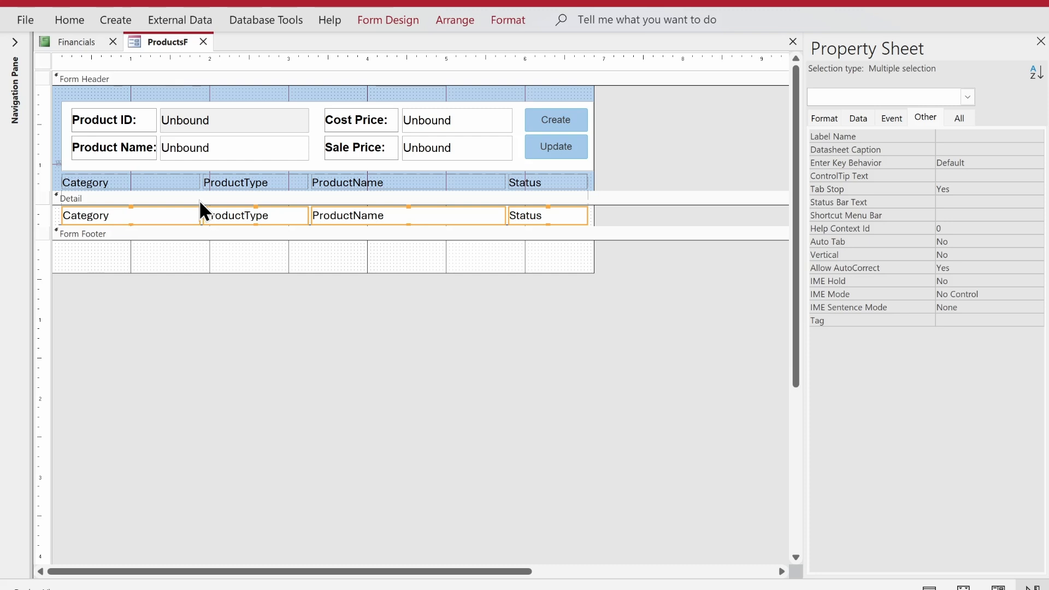
{"action": "left_click", "coordinate": [508, 21]}
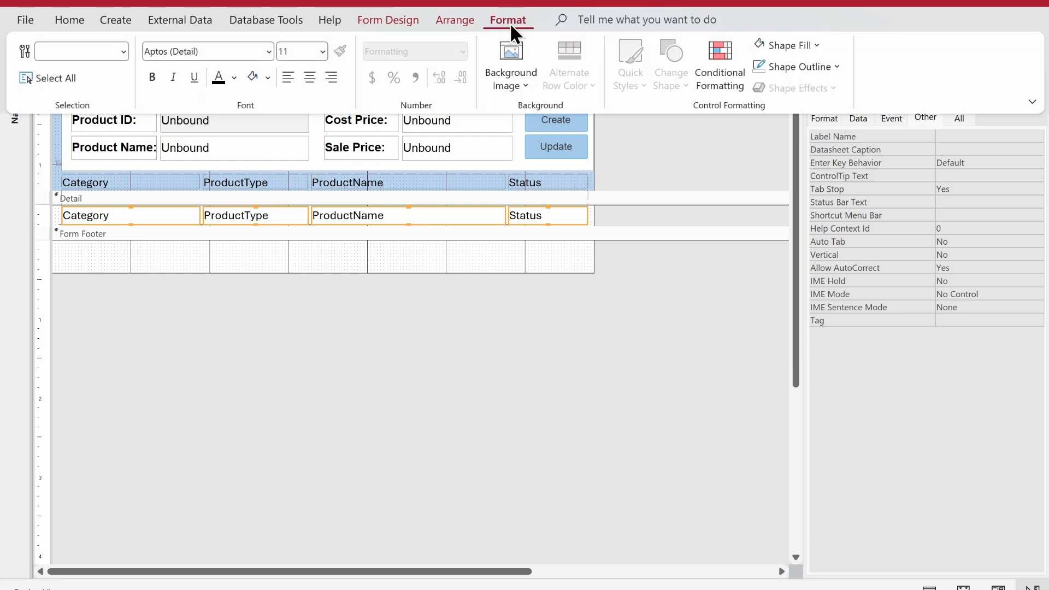
{"action": "left_click", "coordinate": [714, 70]}
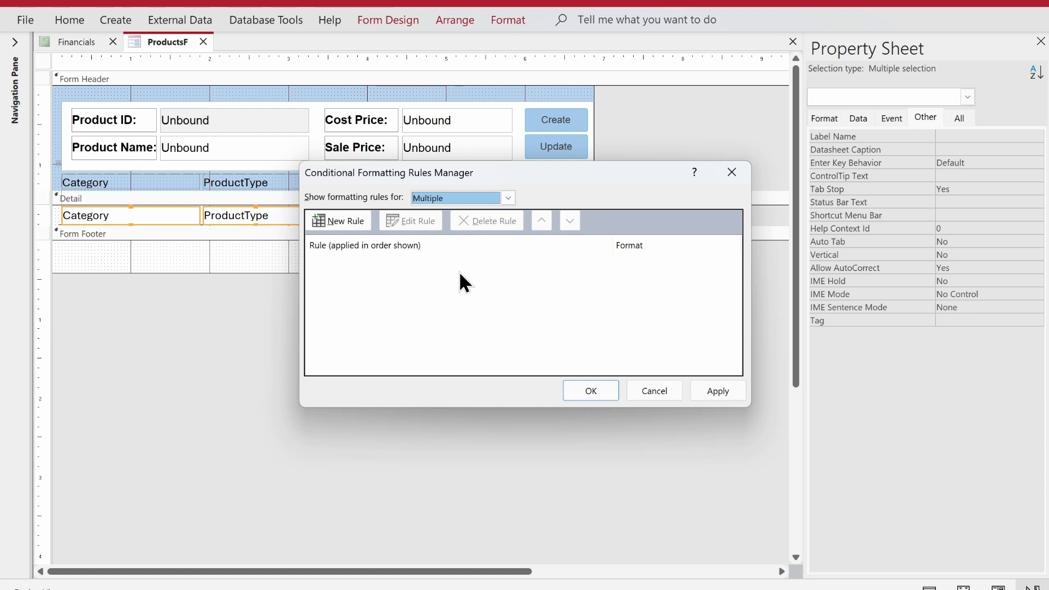
{"action": "left_click", "coordinate": [344, 223]}
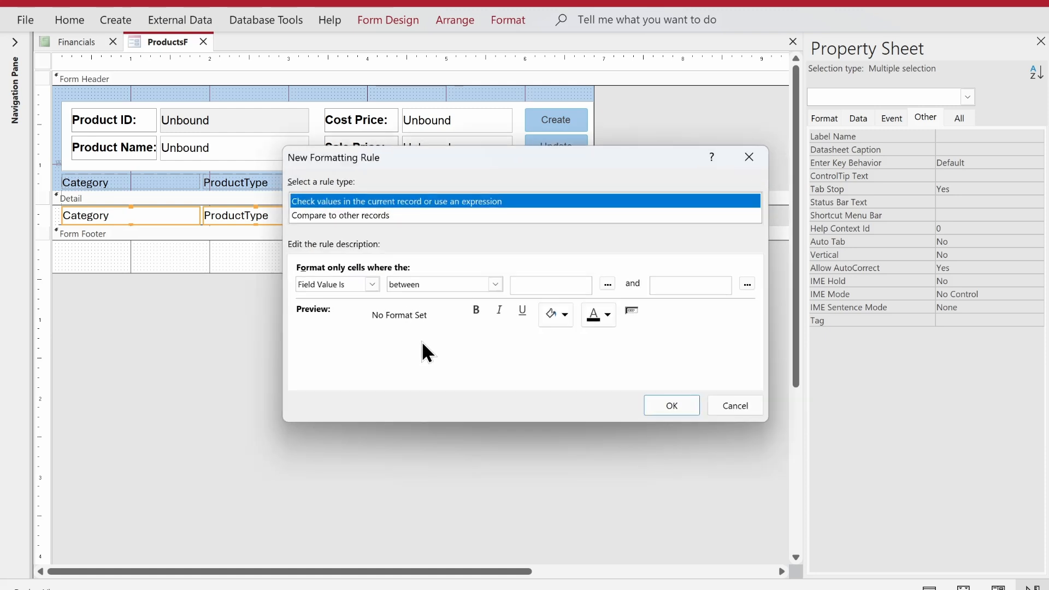
Step: Make the rule expression-based and build the expression [Status]="Active" in the Expression Builder
{"action": "left_click", "coordinate": [337, 282]}
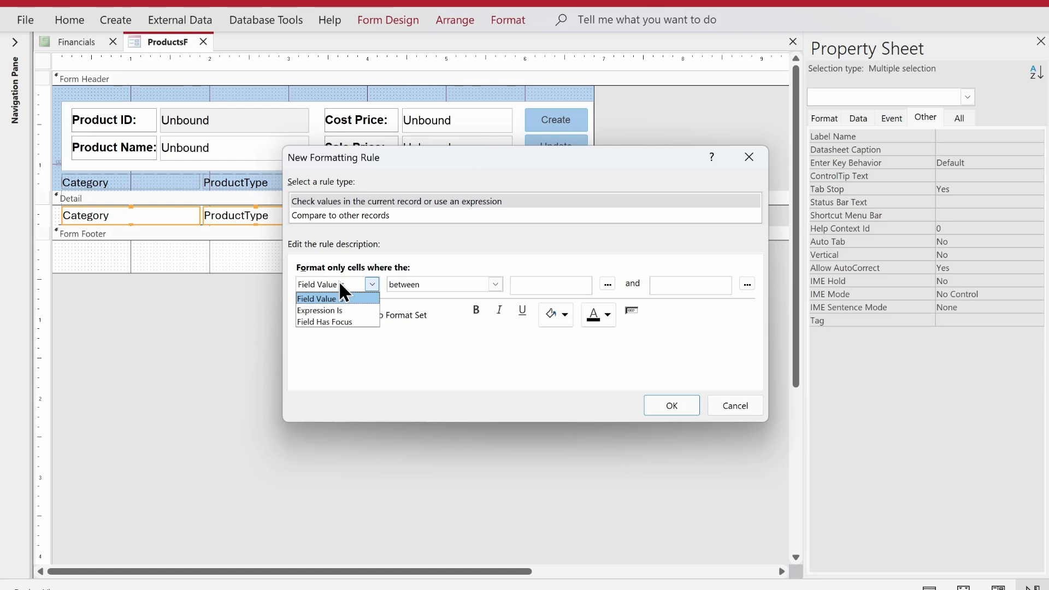
{"action": "left_click", "coordinate": [349, 310]}
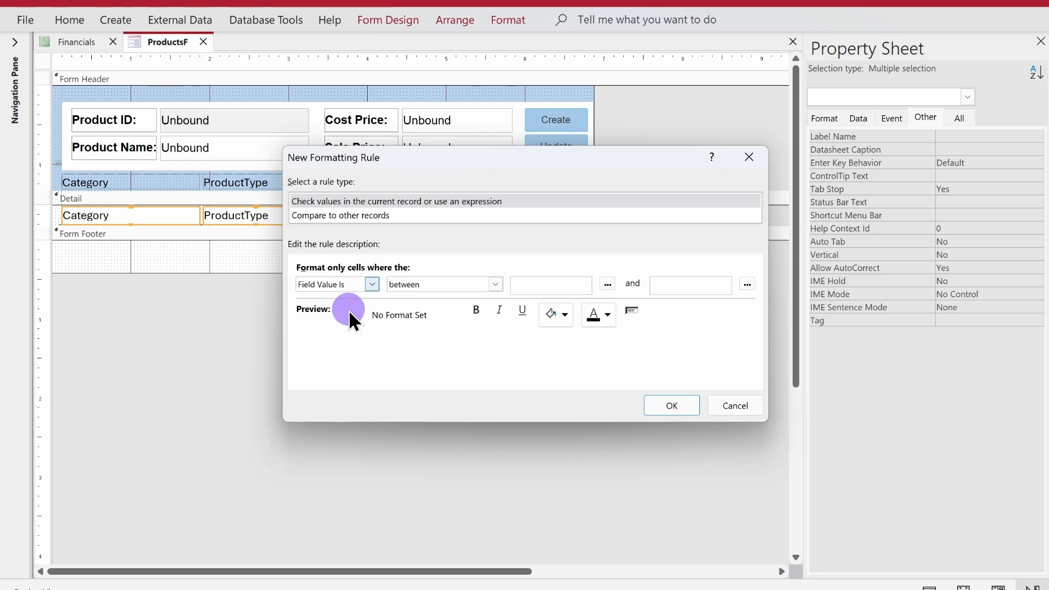
{"action": "left_click", "coordinate": [739, 283]}
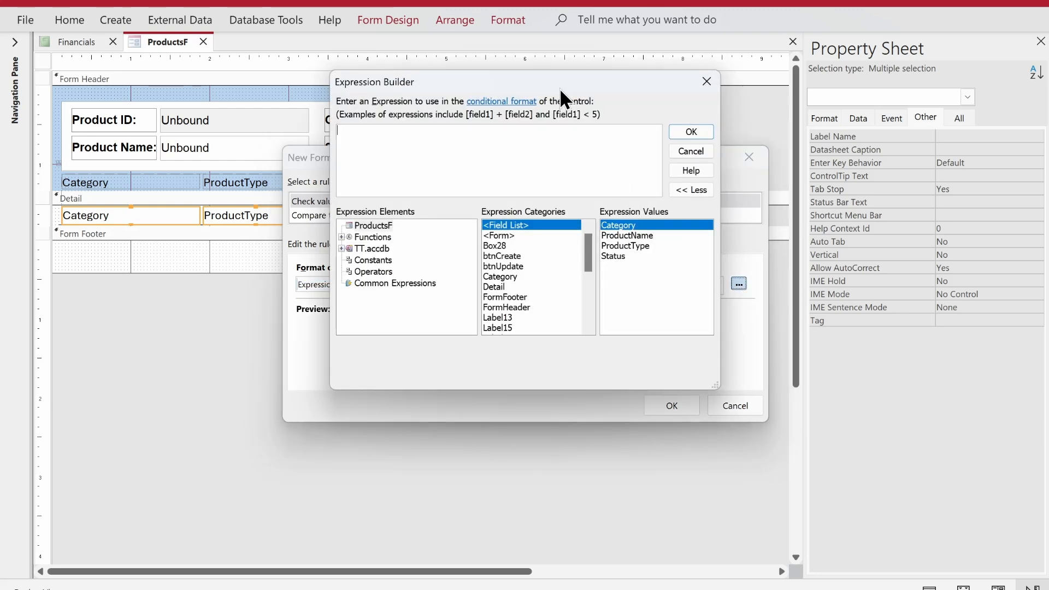
{"action": "left_click_drag", "start_coordinate": [569, 81], "coordinate": [714, 189]}
{"action": "left_click", "coordinate": [686, 253]}
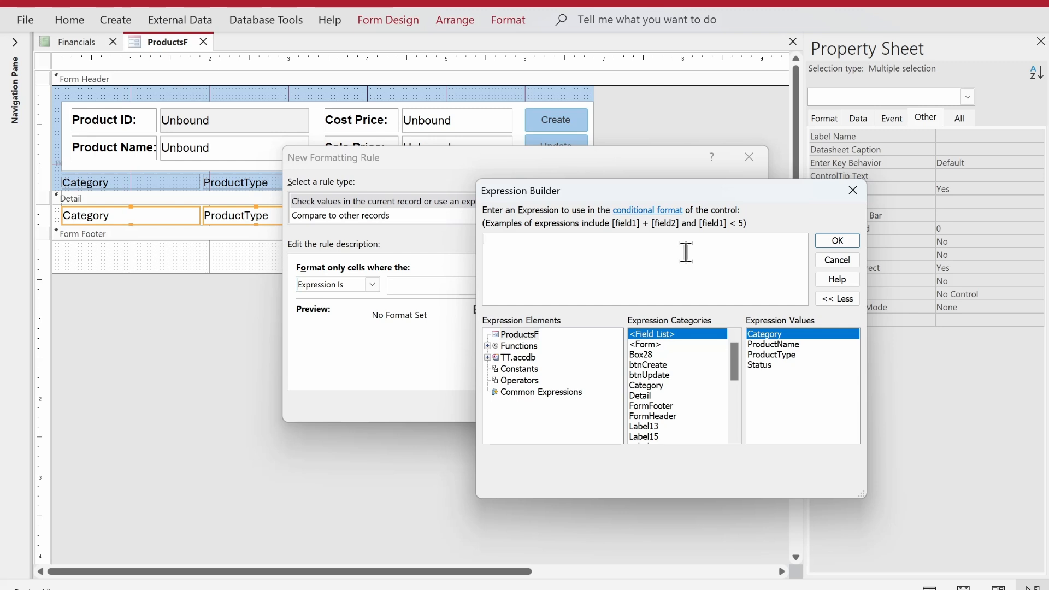
{"action": "type", "text": "[Status]"}
{"action": "key", "text": "Tab"}
{"action": "type", "text": "="}
{"action": "type", "text": "\"\""}
{"action": "type", "text": "Active"}
{"action": "left_click", "coordinate": [838, 240]}
Step: Give the rule a very light green background, save it, and apply it to the selected Detail text boxes
{"action": "left_click", "coordinate": [564, 314]}
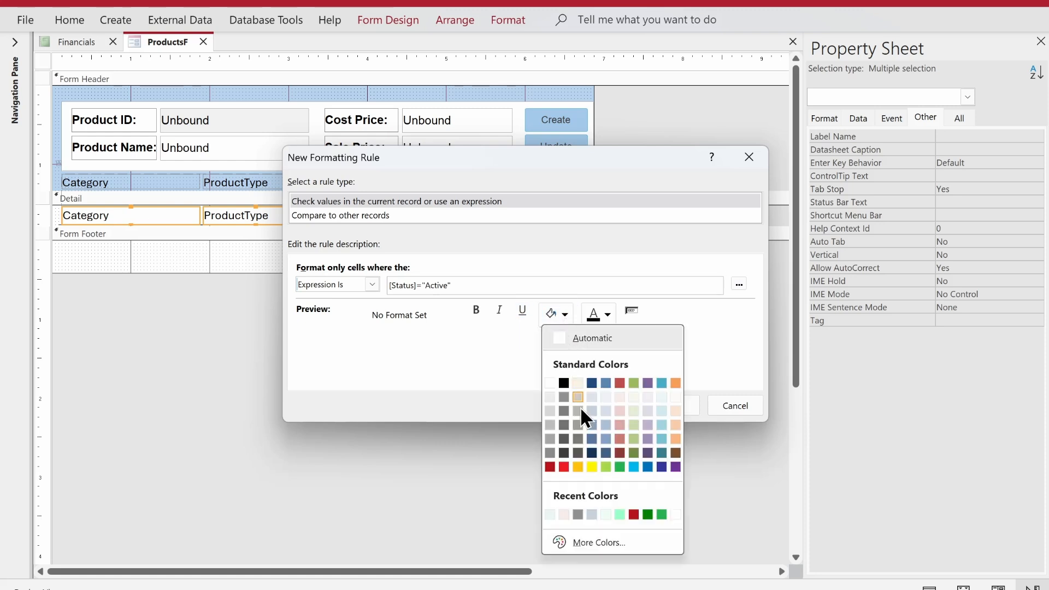
{"action": "left_click", "coordinate": [604, 513]}
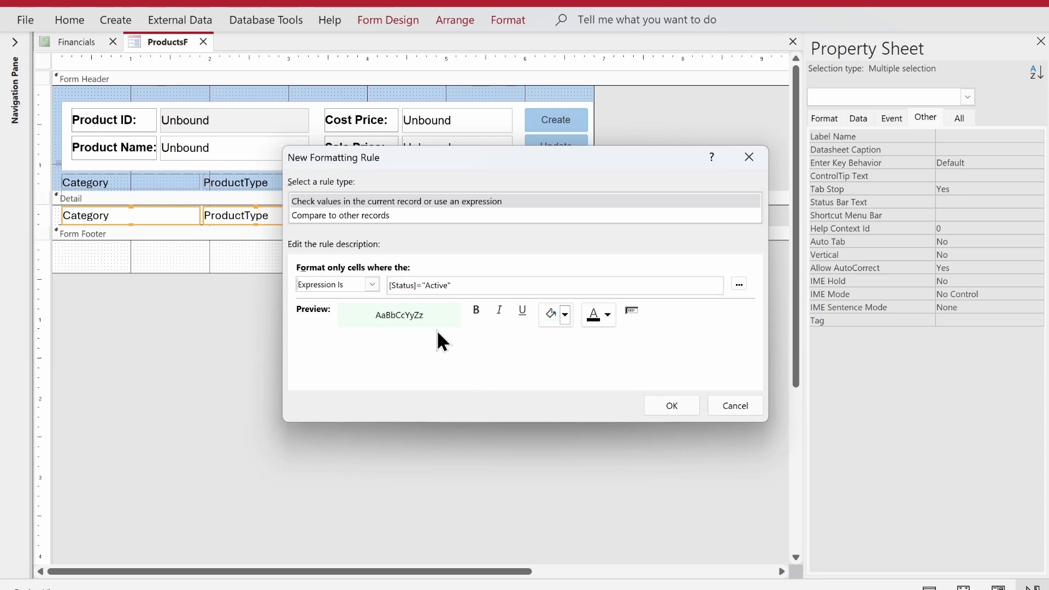
{"action": "left_click", "coordinate": [671, 404]}
{"action": "left_click", "coordinate": [713, 392]}
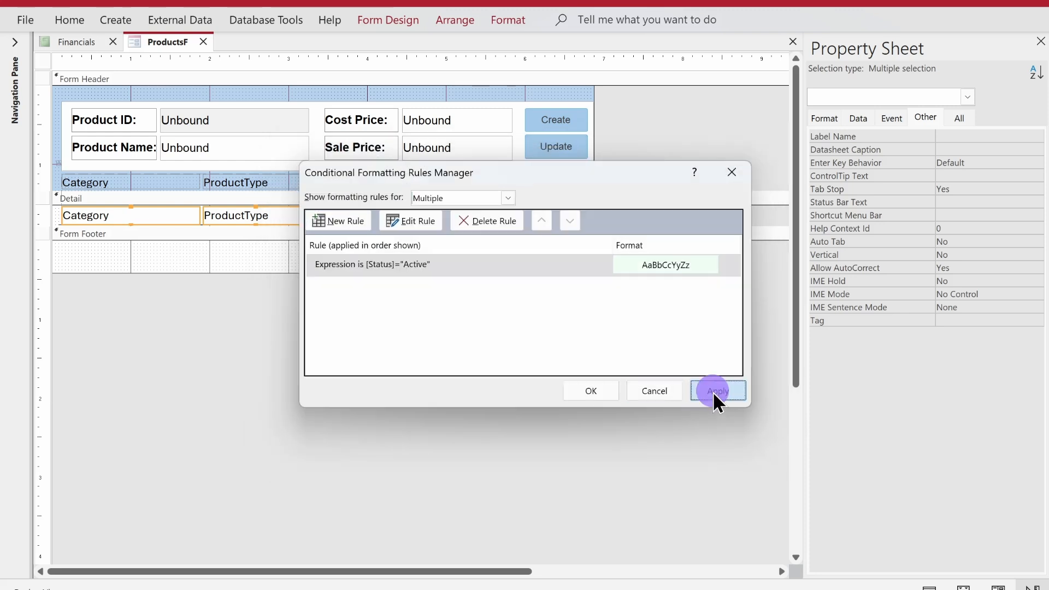
{"action": "left_click", "coordinate": [594, 392]}
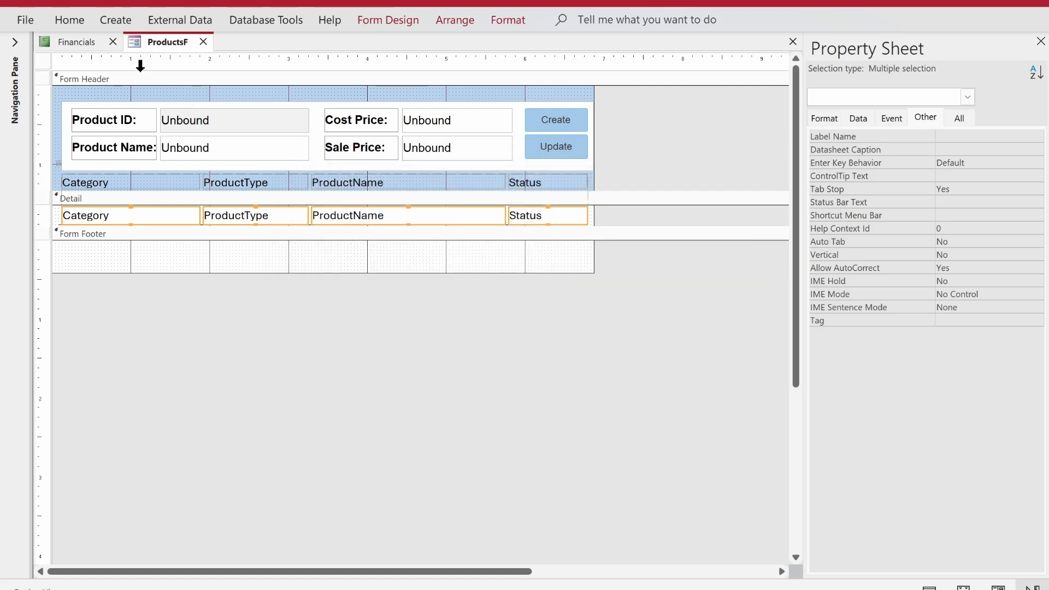
Step: Switch the form to Form View and examine how the row formatting differs between Active and Inactive products
{"action": "left_click", "coordinate": [170, 50]}
{"action": "right_click", "coordinate": [153, 44]}
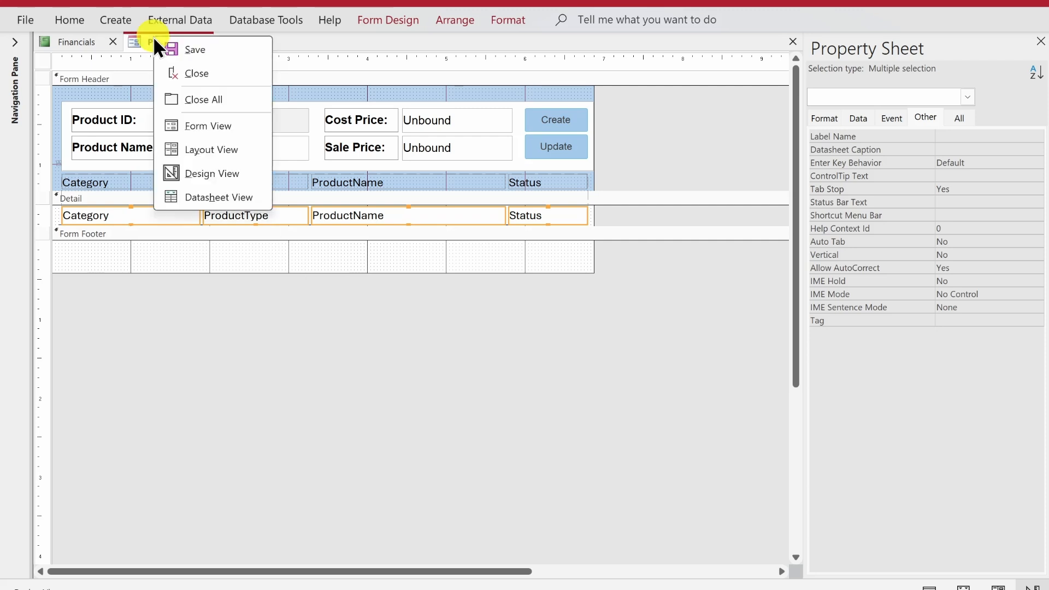
{"action": "left_click", "coordinate": [192, 126]}
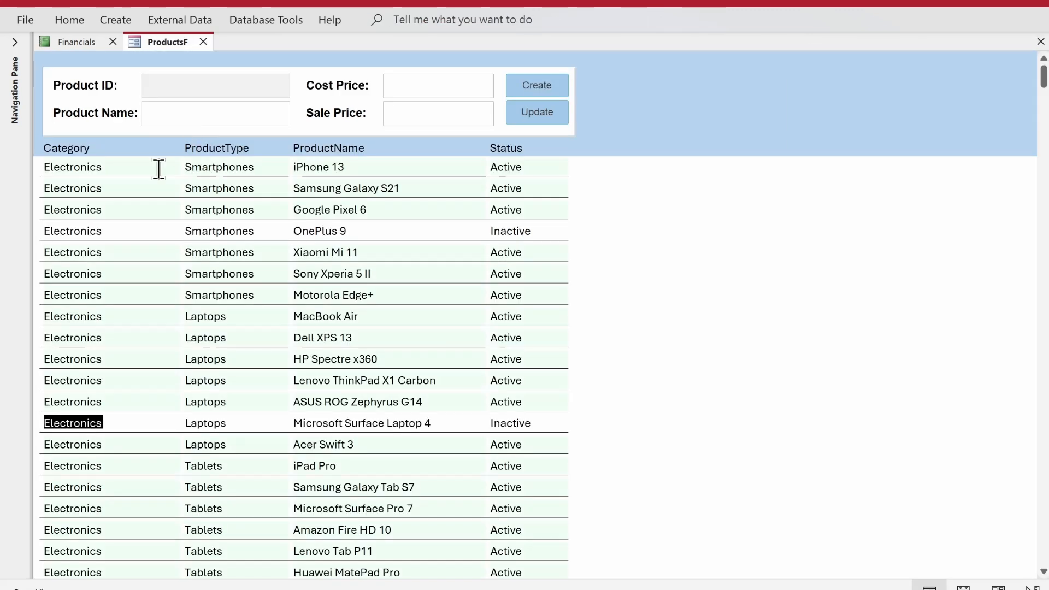
{"action": "left_click", "coordinate": [119, 165]}
{"action": "left_click", "coordinate": [308, 188]}
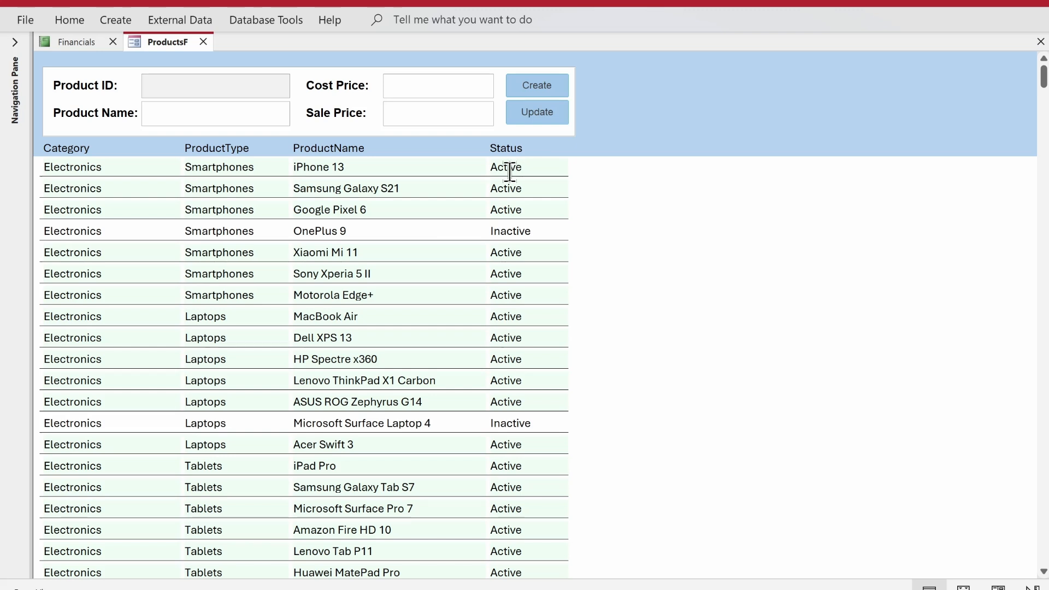
{"action": "key", "text": "Tab"}
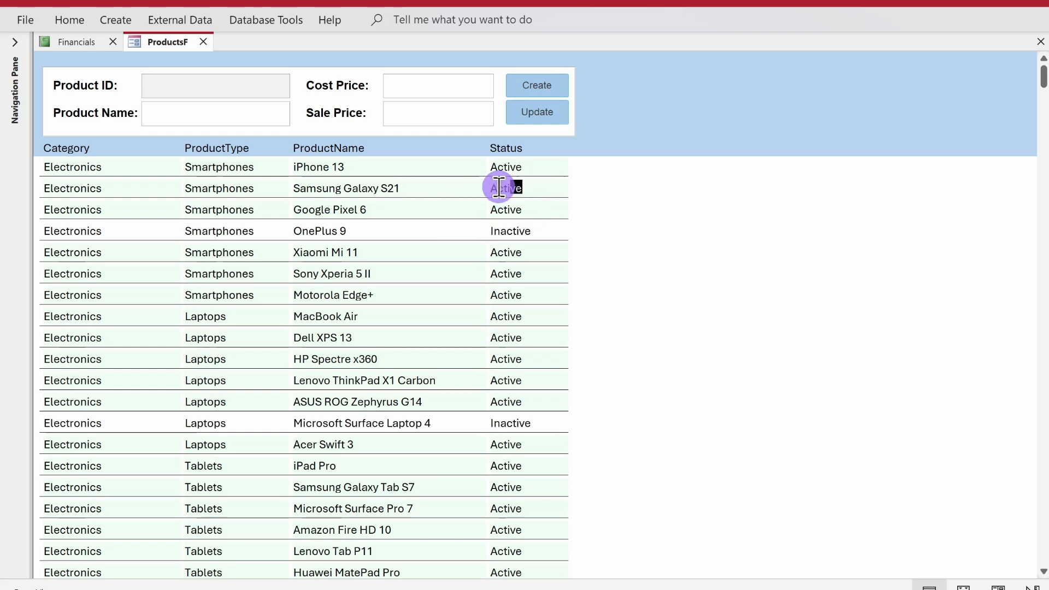
{"action": "key", "text": "shift+Tab"}
{"action": "left_click_drag", "start_coordinate": [117, 186], "coordinate": [36, 194]}
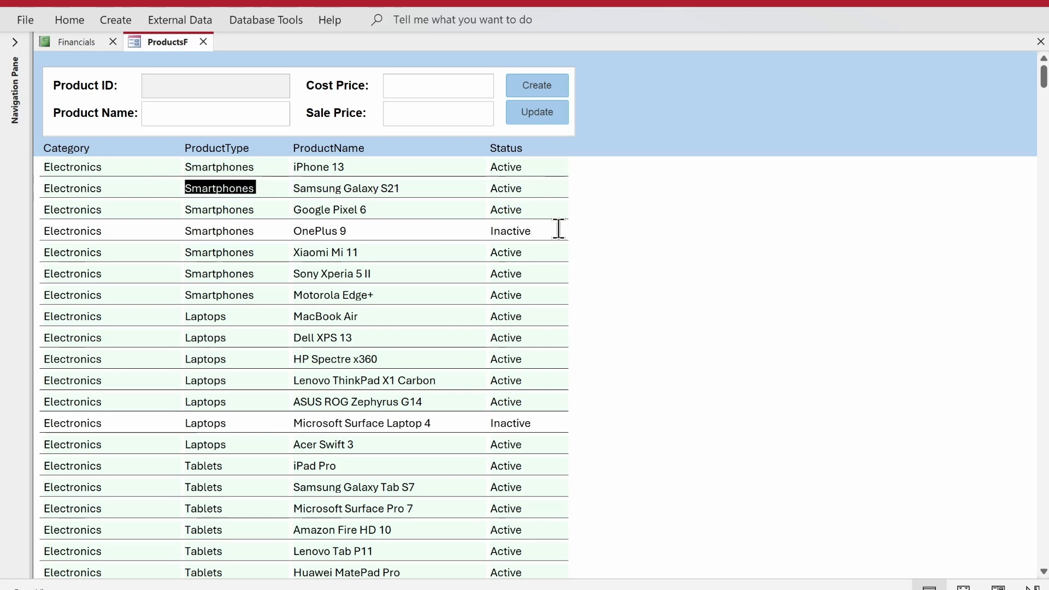
{"action": "left_click_drag", "start_coordinate": [558, 228], "coordinate": [445, 227]}
{"action": "left_click_drag", "start_coordinate": [558, 416], "coordinate": [398, 410]}
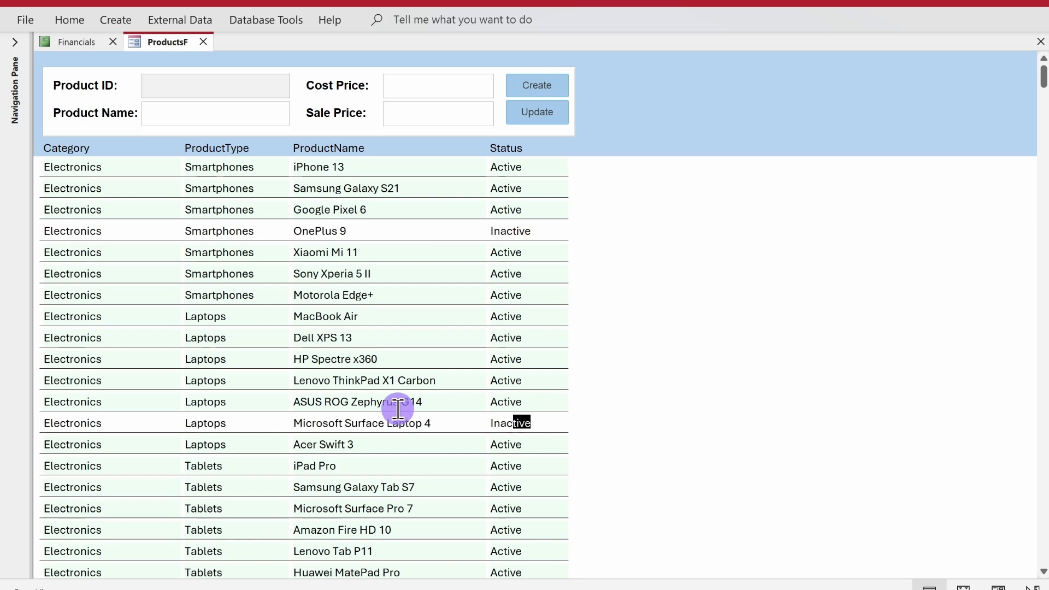
{"action": "scroll", "coordinate": [820, 418], "scroll_direction": "down", "scroll_amount": 4}
{"action": "scroll", "coordinate": [818, 410], "scroll_direction": "up", "scroll_amount": 4}
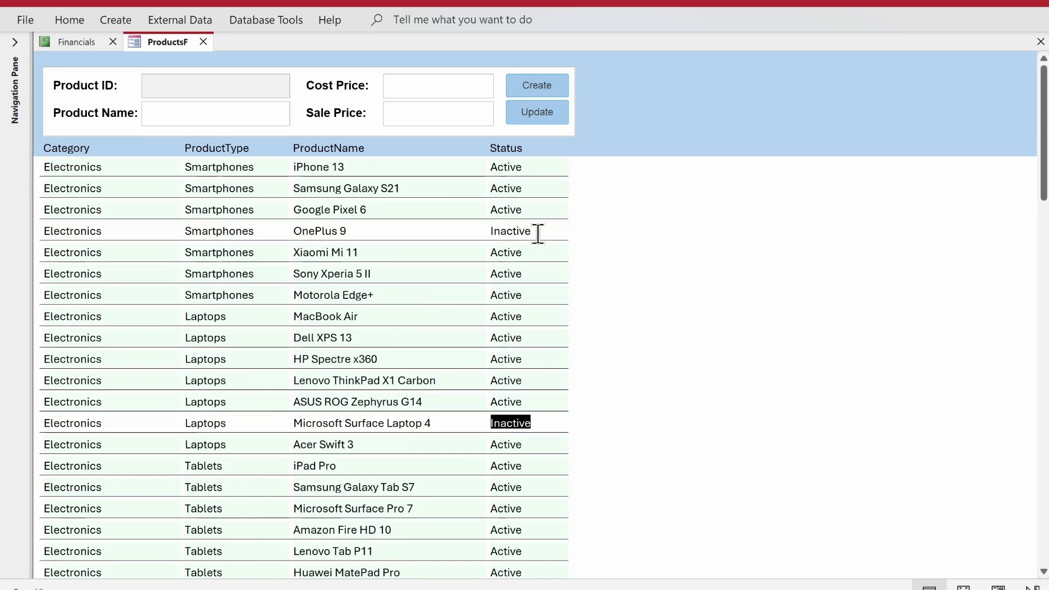
Step: Return the ProductsF form to Design View and clear the current control selection
{"action": "right_click", "coordinate": [742, 102]}
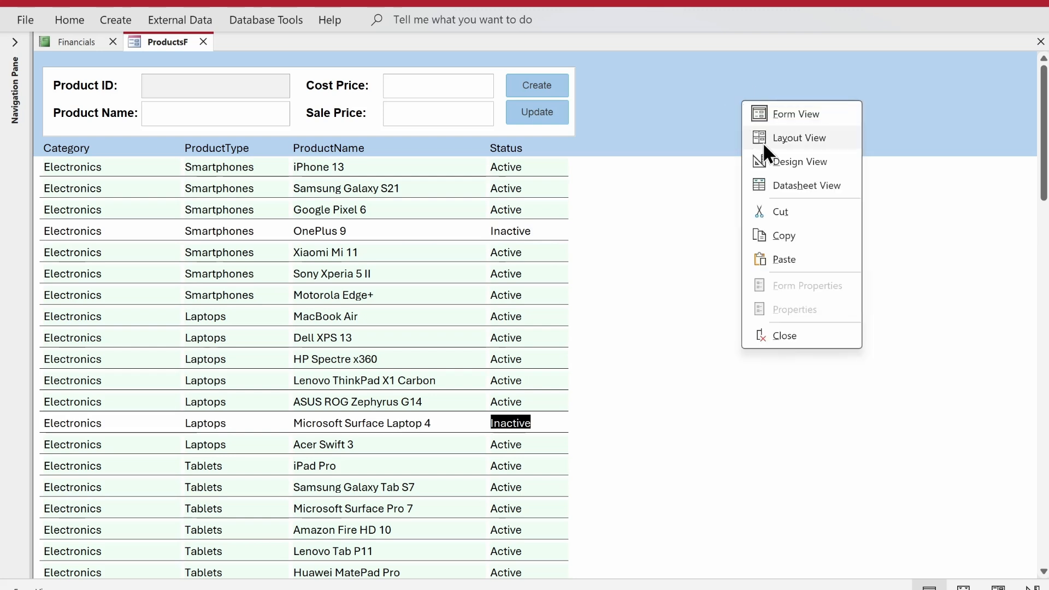
{"action": "left_click", "coordinate": [769, 157]}
{"action": "left_click", "coordinate": [640, 215]}
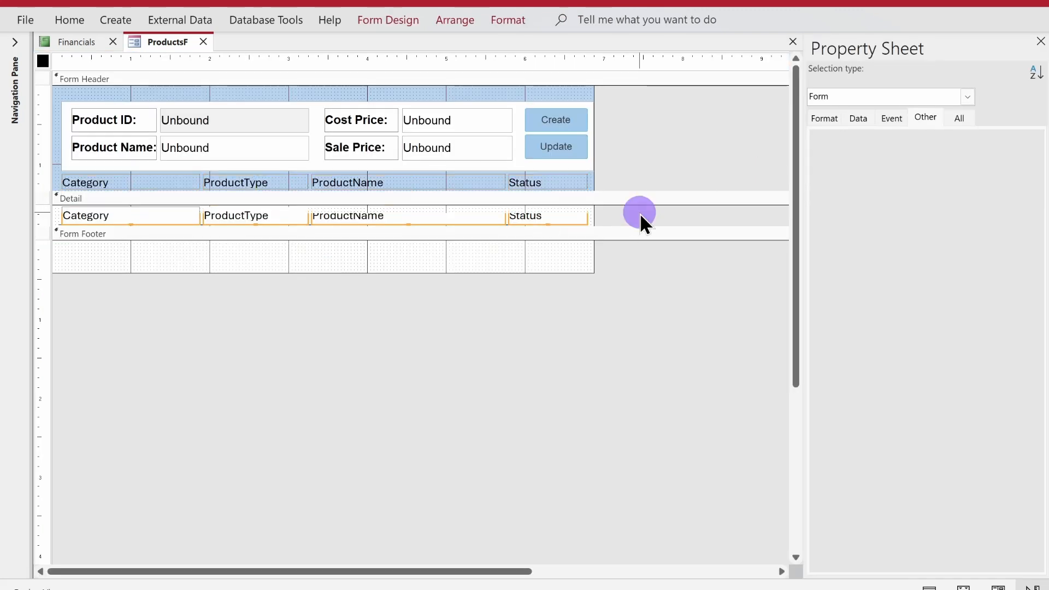
Step: Select the Status, ProductName, ProductType and Category text boxes in the Detail section and review their shared conditional formatting rules
{"action": "left_click", "coordinate": [567, 215]}
{"action": "left_click", "coordinate": [475, 211], "text": "shift"}
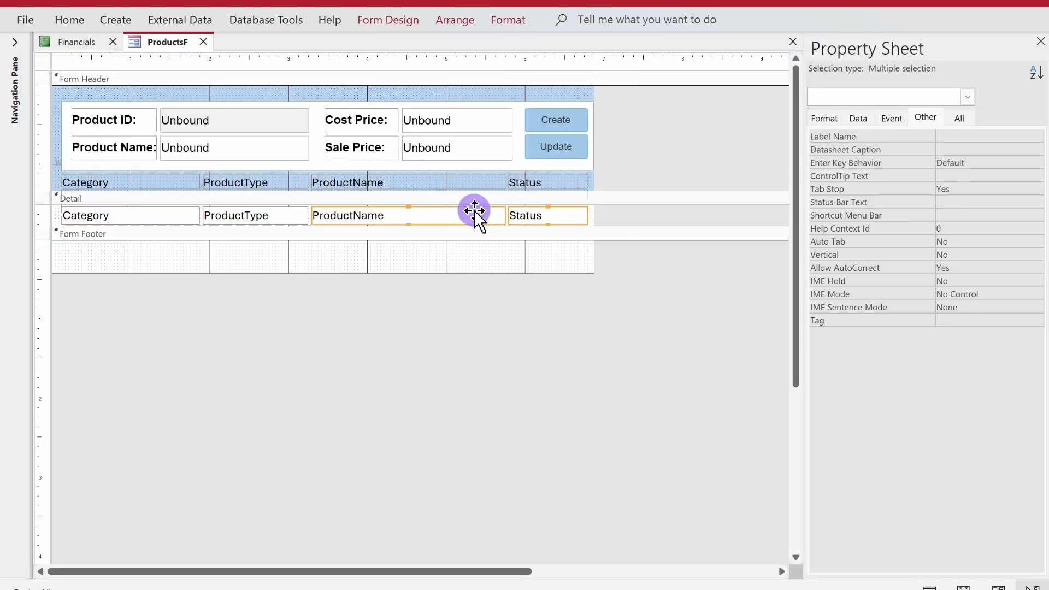
{"action": "left_click", "coordinate": [285, 215], "text": "shift"}
{"action": "left_click", "coordinate": [175, 213], "text": "shift"}
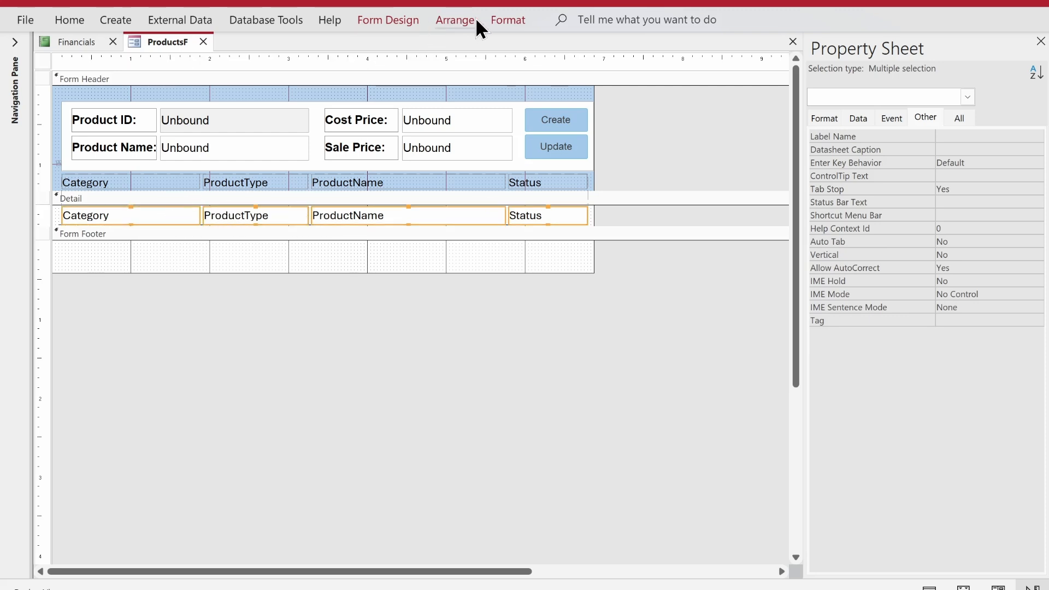
{"action": "left_click", "coordinate": [514, 20]}
{"action": "left_click", "coordinate": [732, 64]}
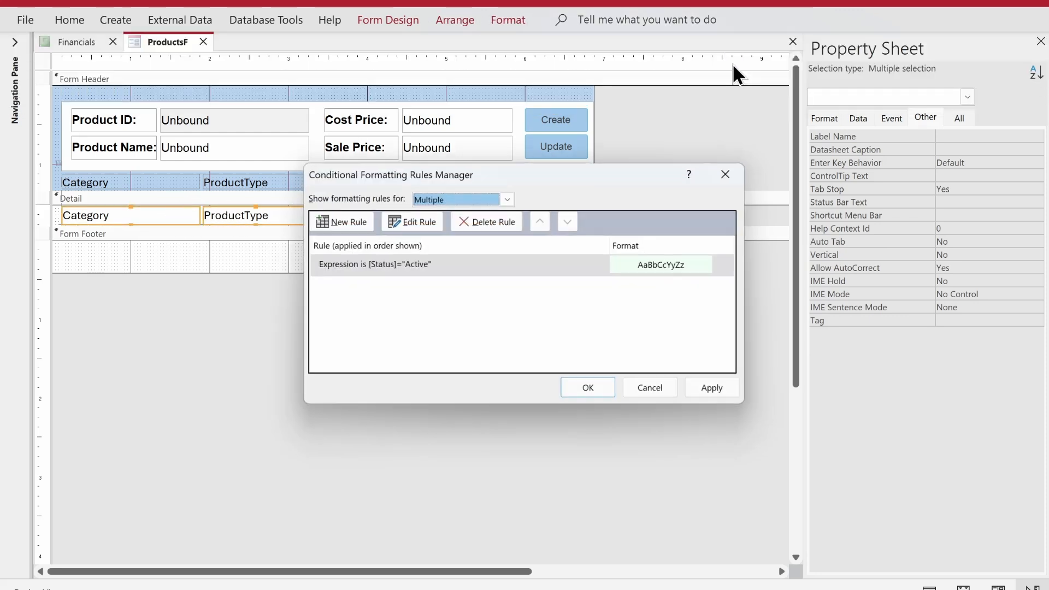
{"action": "left_click", "coordinate": [732, 172]}
{"action": "left_click", "coordinate": [578, 275]}
{"action": "left_click", "coordinate": [572, 209]}
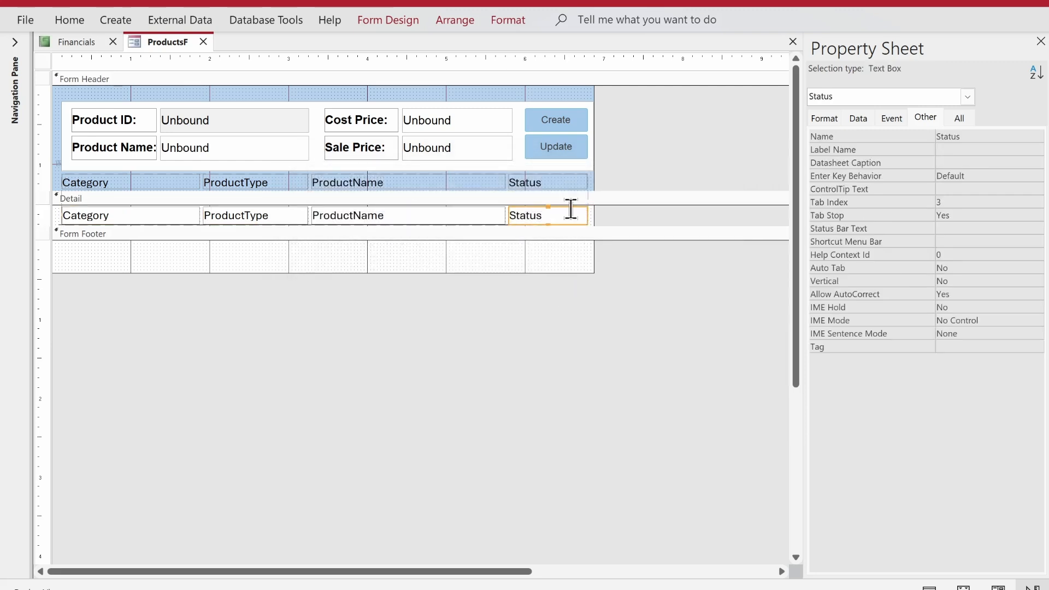
{"action": "left_click", "coordinate": [631, 213]}
{"action": "left_click", "coordinate": [563, 213]}
{"action": "left_click", "coordinate": [467, 215], "text": "shift"}
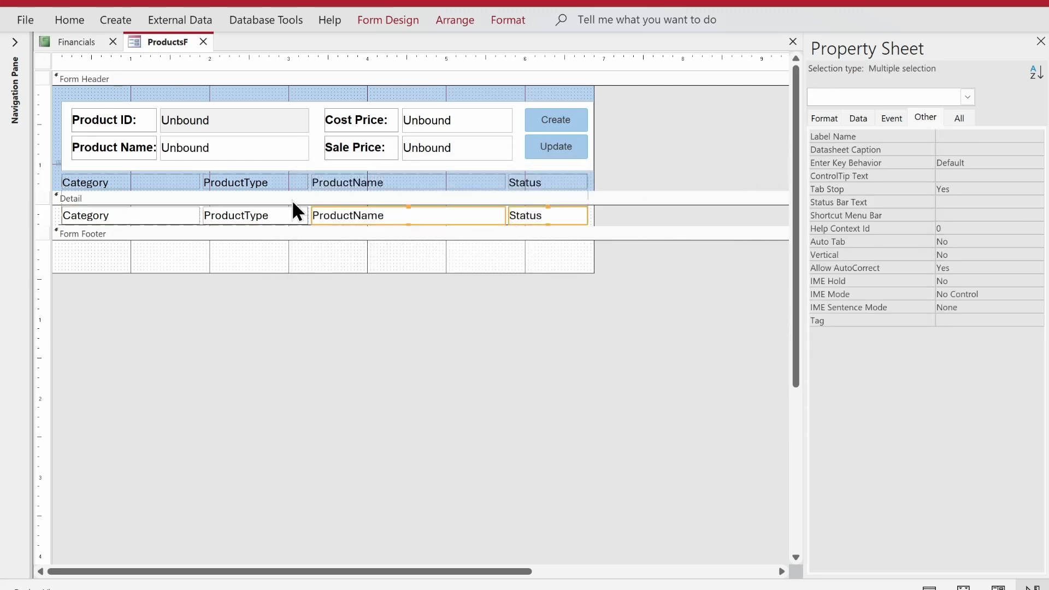
{"action": "left_click", "coordinate": [269, 213], "text": "shift"}
{"action": "left_click", "coordinate": [557, 244]}
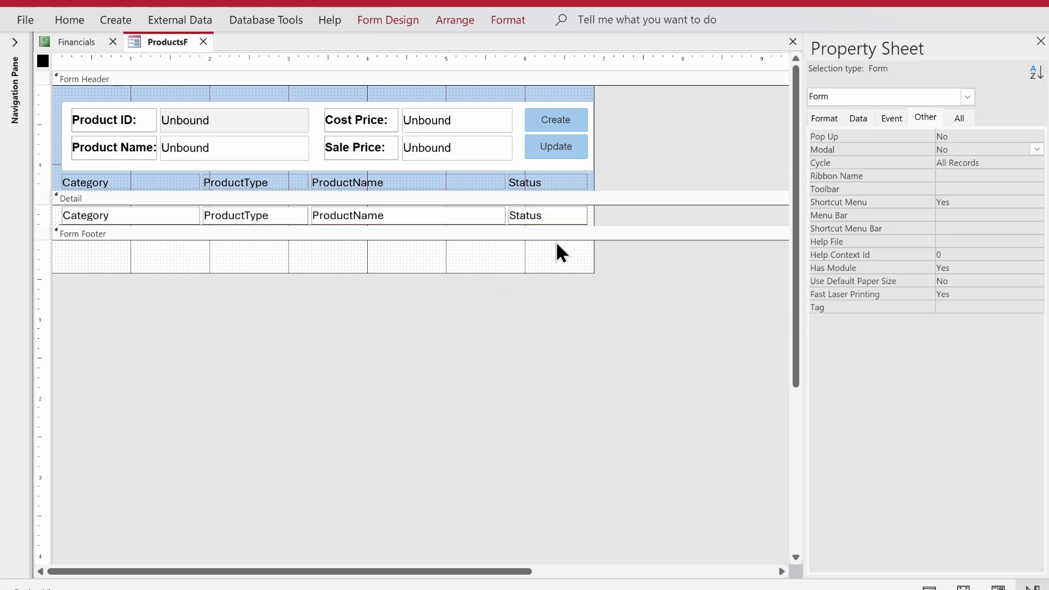
Step: Select all four text boxes in the Detail section and start another conditional formatting rule for them
{"action": "left_click", "coordinate": [569, 212]}
{"action": "left_click", "coordinate": [481, 213], "text": "shift"}
{"action": "left_click", "coordinate": [289, 212], "text": "shift"}
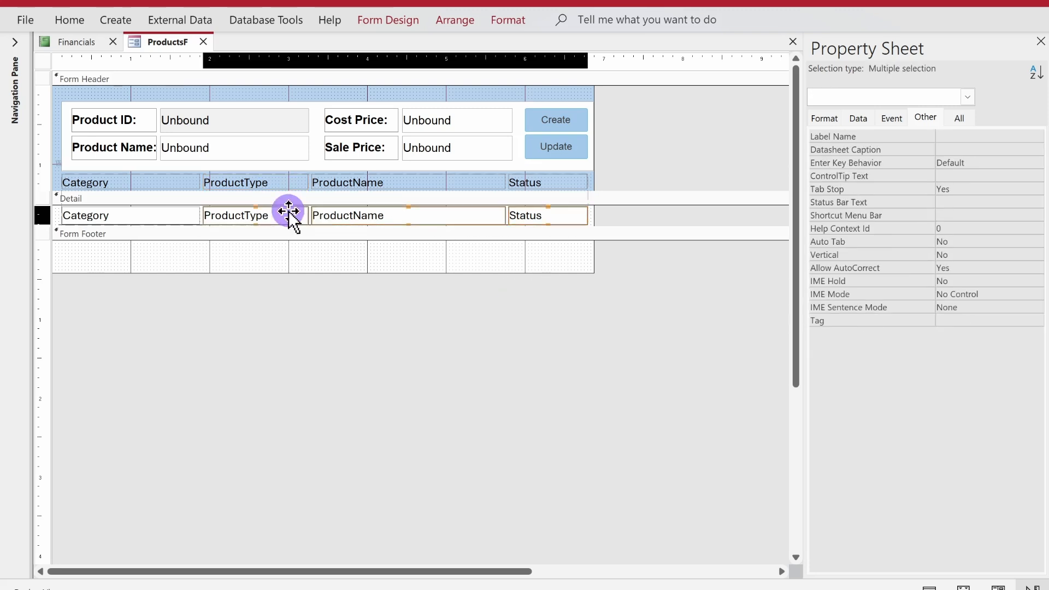
{"action": "left_click", "coordinate": [111, 213], "text": "shift"}
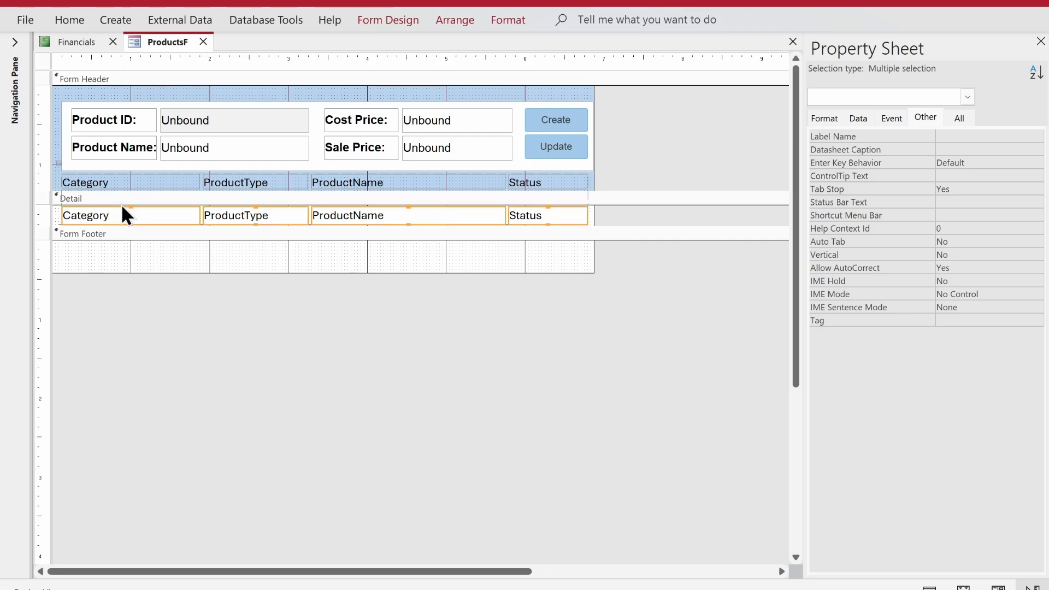
{"action": "left_click", "coordinate": [508, 20]}
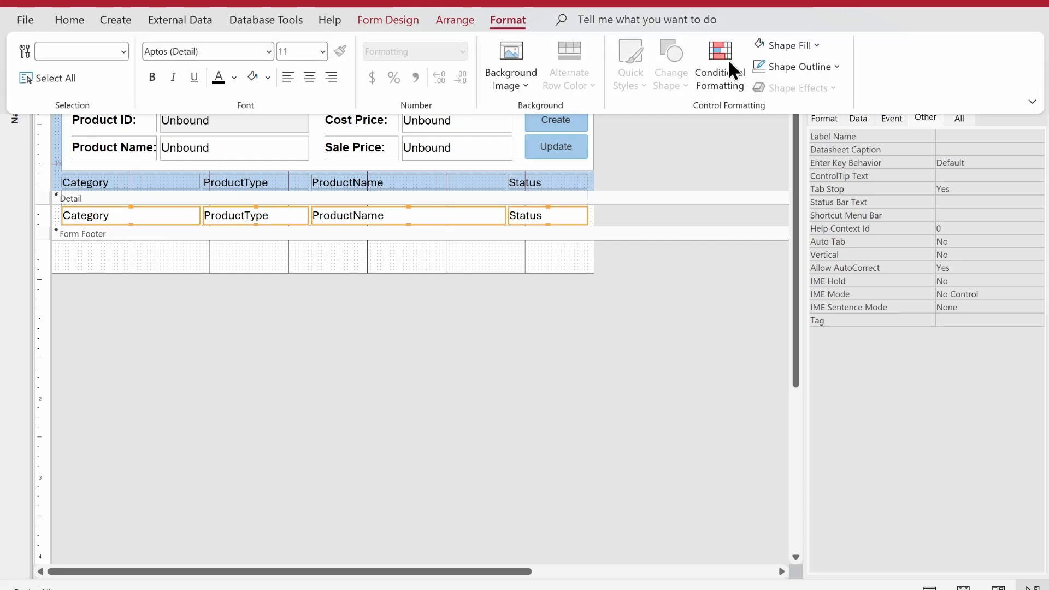
{"action": "left_click", "coordinate": [728, 68]}
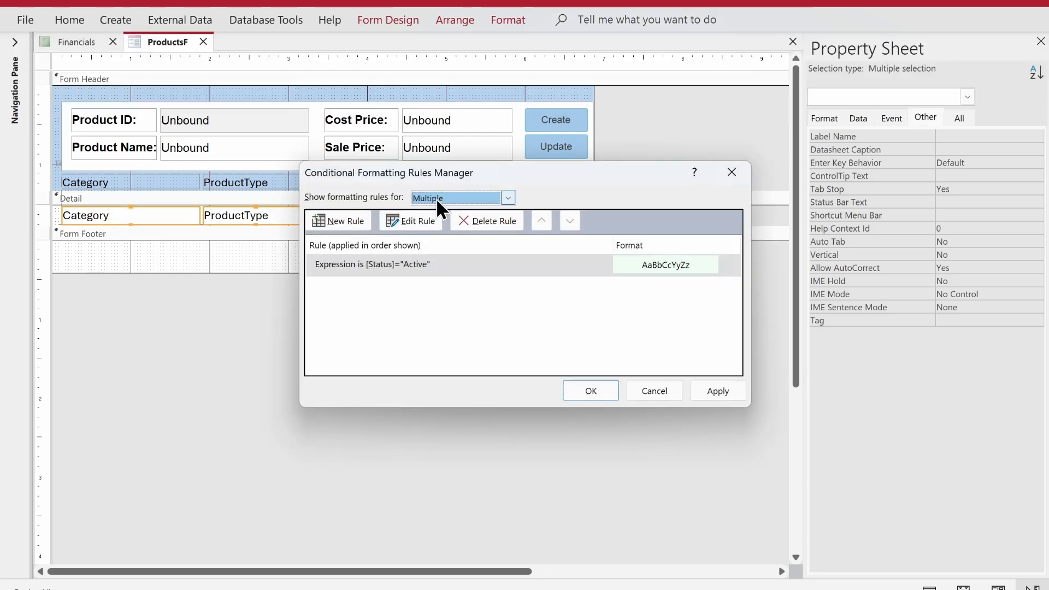
{"action": "left_click", "coordinate": [342, 221]}
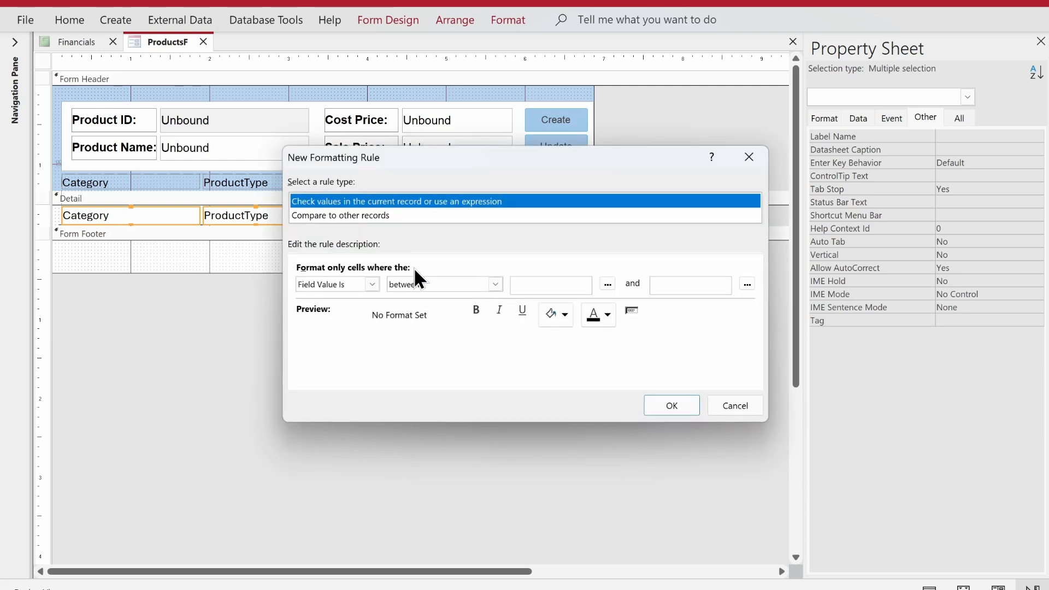
Step: Make the new rule expression-based and build the expression [Status]="Inactive" in the Expression Builder
{"action": "left_click", "coordinate": [372, 285]}
{"action": "left_click", "coordinate": [360, 301]}
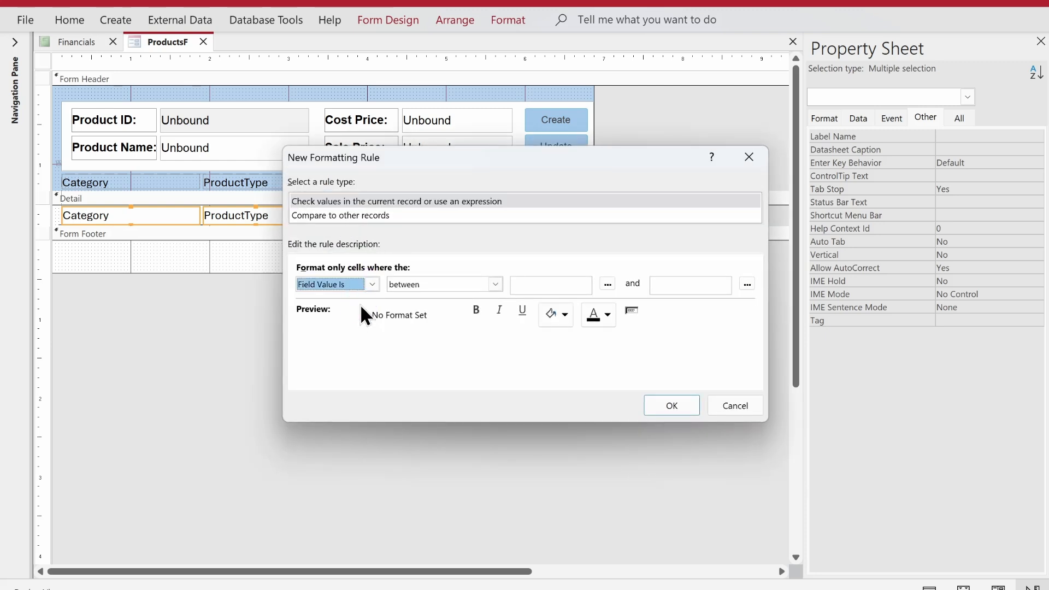
{"action": "left_click", "coordinate": [361, 285]}
{"action": "left_click", "coordinate": [355, 310]}
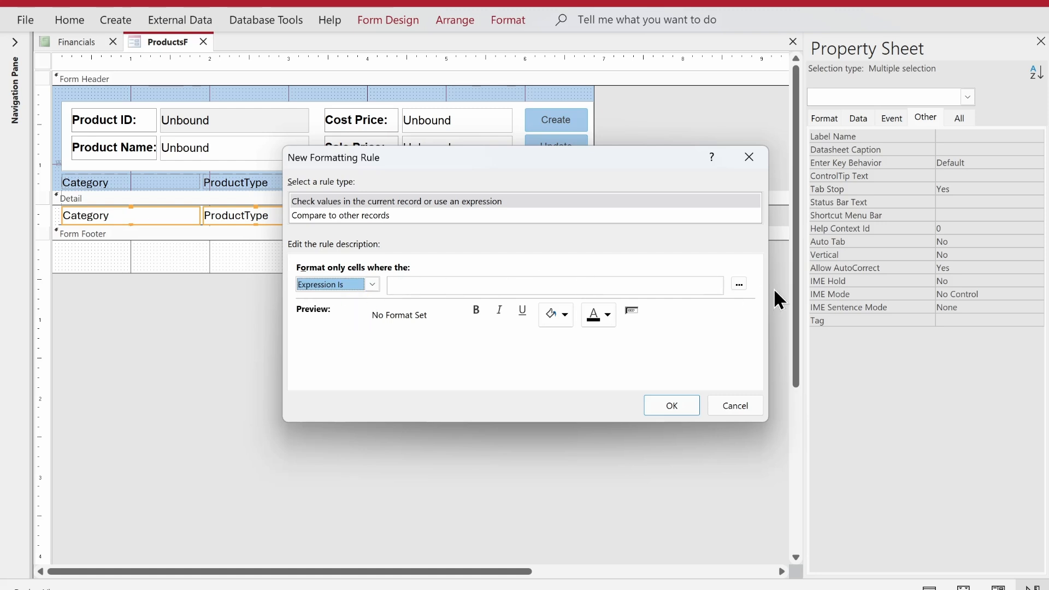
{"action": "left_click", "coordinate": [742, 284]}
{"action": "left_click", "coordinate": [518, 150]}
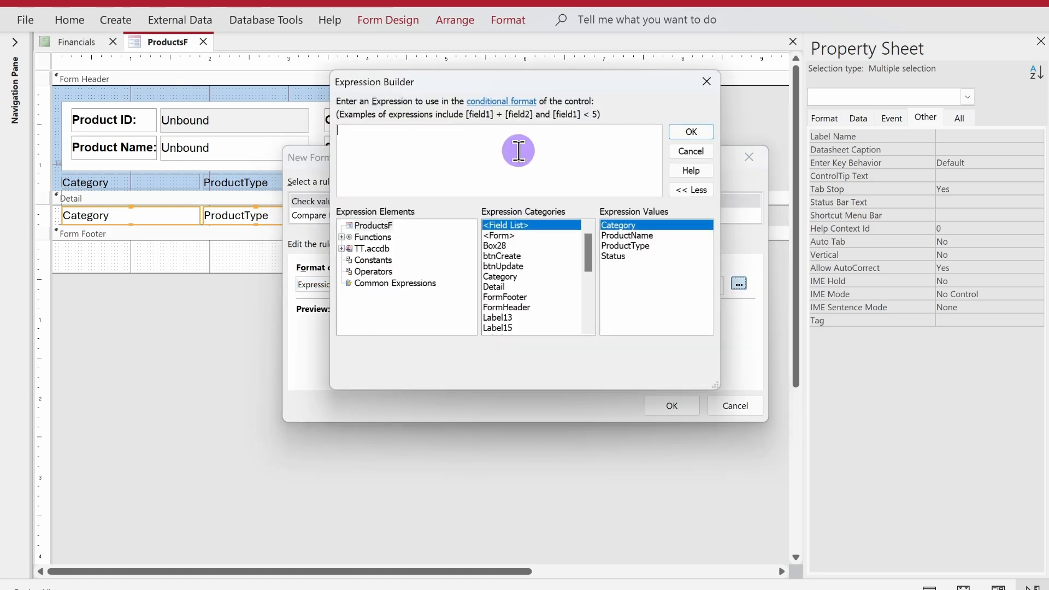
{"action": "type", "text": "[Status]="}
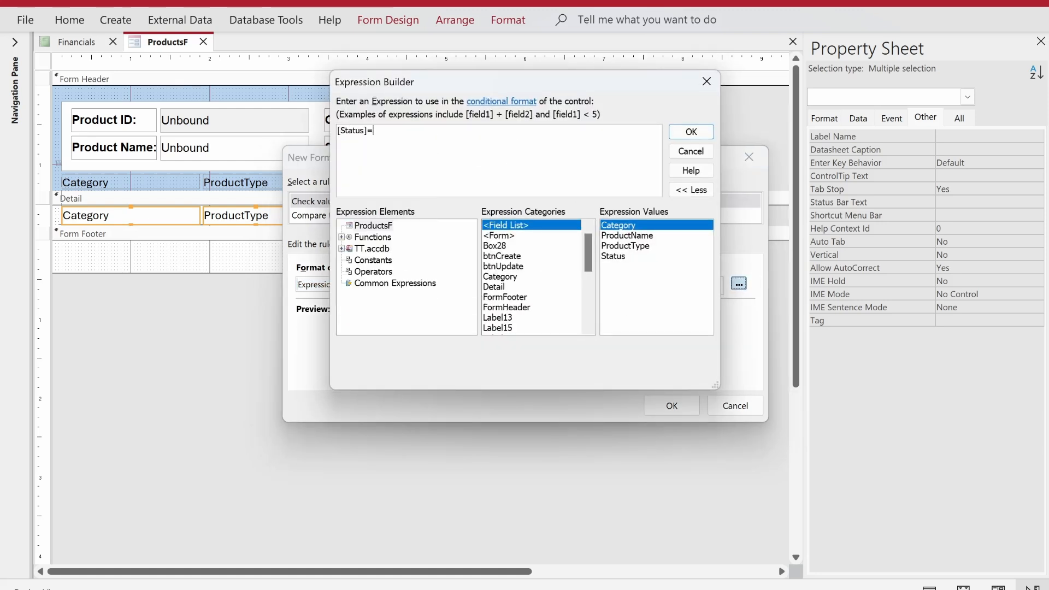
{"action": "type", "text": "\"\""}
{"action": "type", "text": "Inactive"}
{"action": "left_click", "coordinate": [684, 131]}
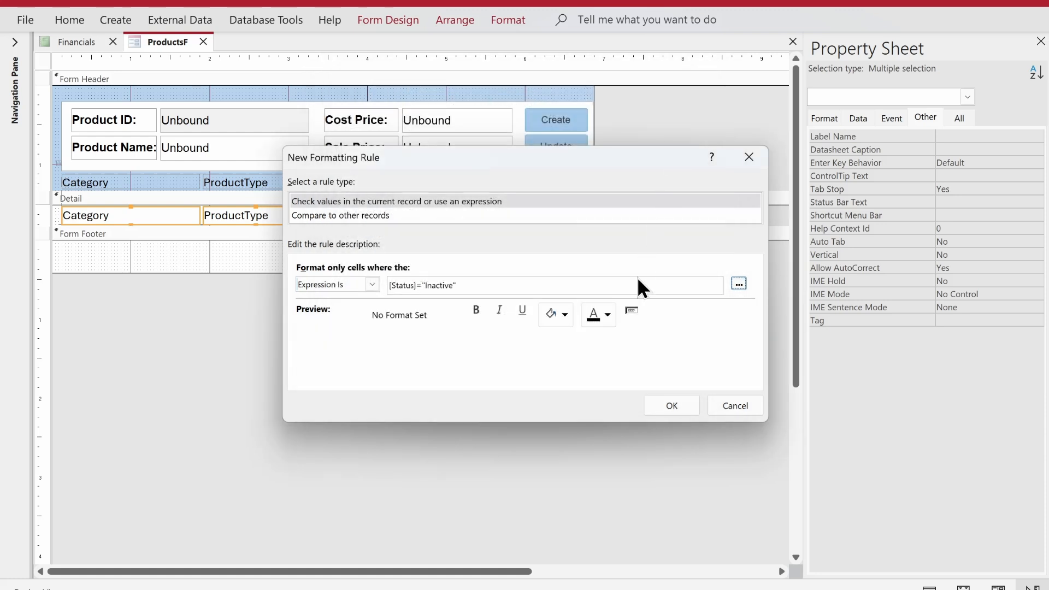
Step: Give the Inactive rule a very light red background, save it, and apply it to the selected text boxes
{"action": "left_click", "coordinate": [565, 314]}
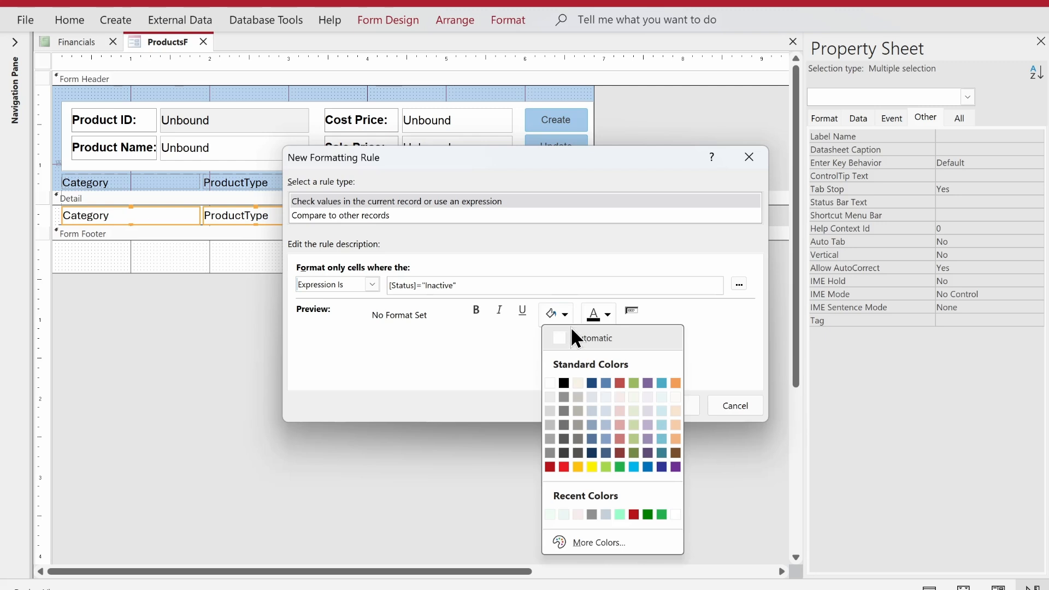
{"action": "left_click", "coordinate": [617, 393]}
{"action": "left_click", "coordinate": [671, 405]}
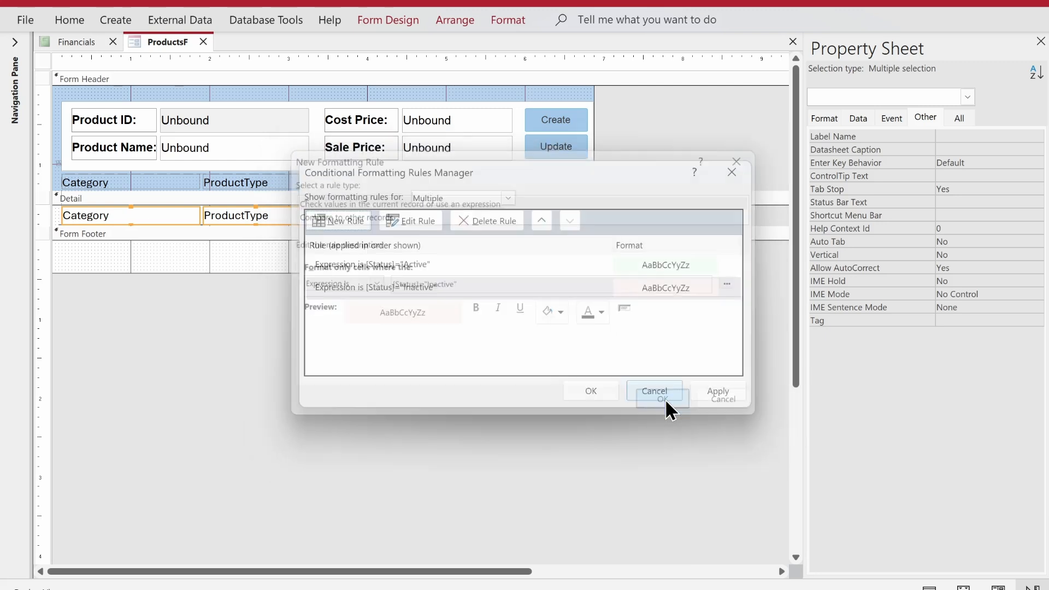
{"action": "left_click", "coordinate": [715, 392]}
{"action": "left_click", "coordinate": [589, 390]}
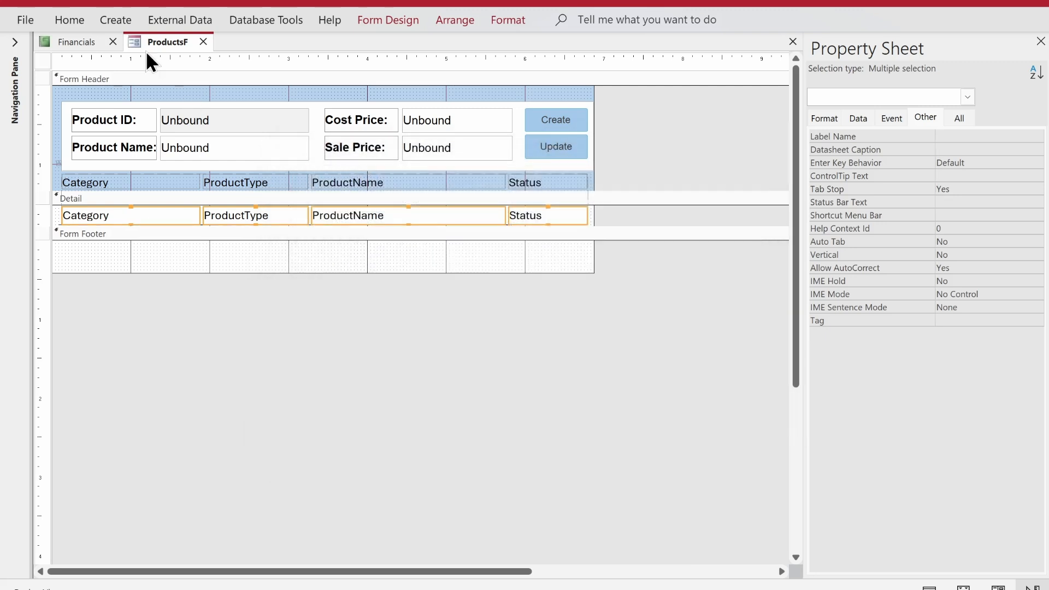
Step: Switch the form to Form View and look through the product records to check the Active and Inactive row colors
{"action": "right_click", "coordinate": [146, 41]}
{"action": "left_click", "coordinate": [159, 40]}
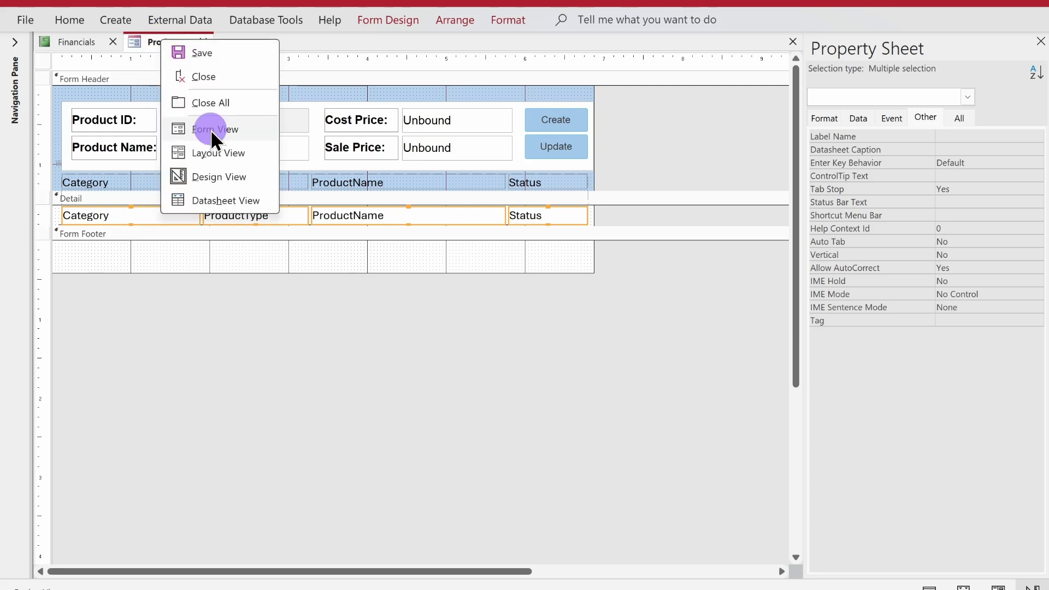
{"action": "left_click", "coordinate": [210, 130]}
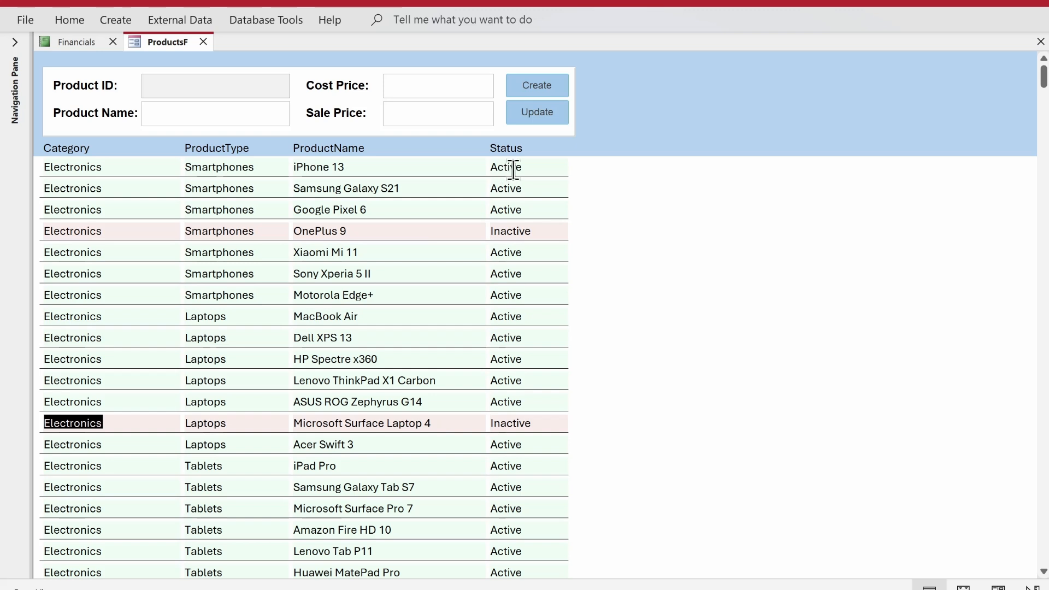
{"action": "scroll", "coordinate": [509, 301], "scroll_direction": "down", "scroll_amount": 3}
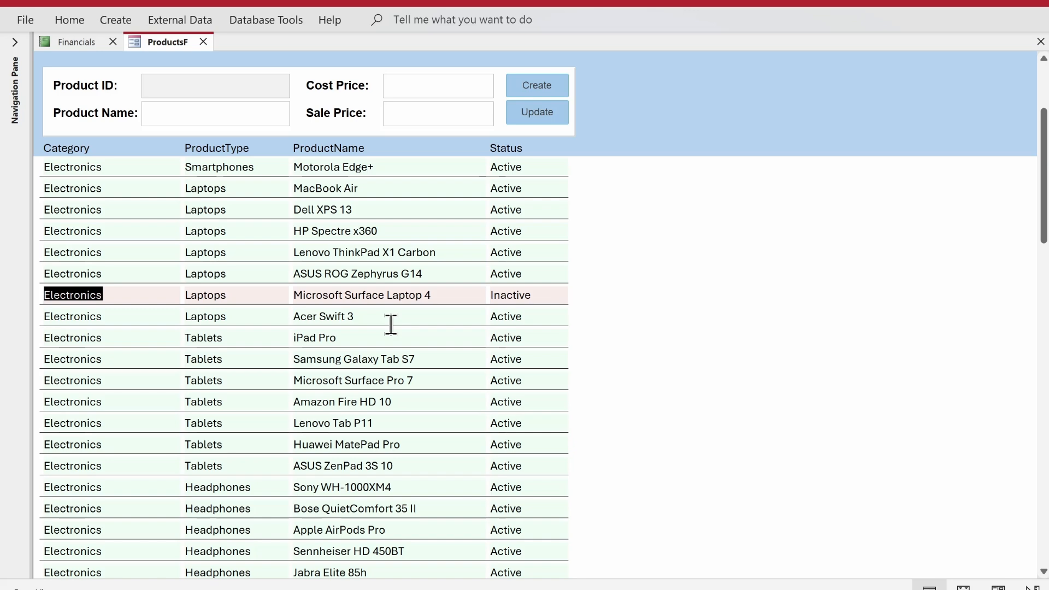
{"action": "scroll", "coordinate": [391, 324], "scroll_direction": "down", "scroll_amount": 4}
{"action": "scroll", "coordinate": [394, 341], "scroll_direction": "up", "scroll_amount": 2}
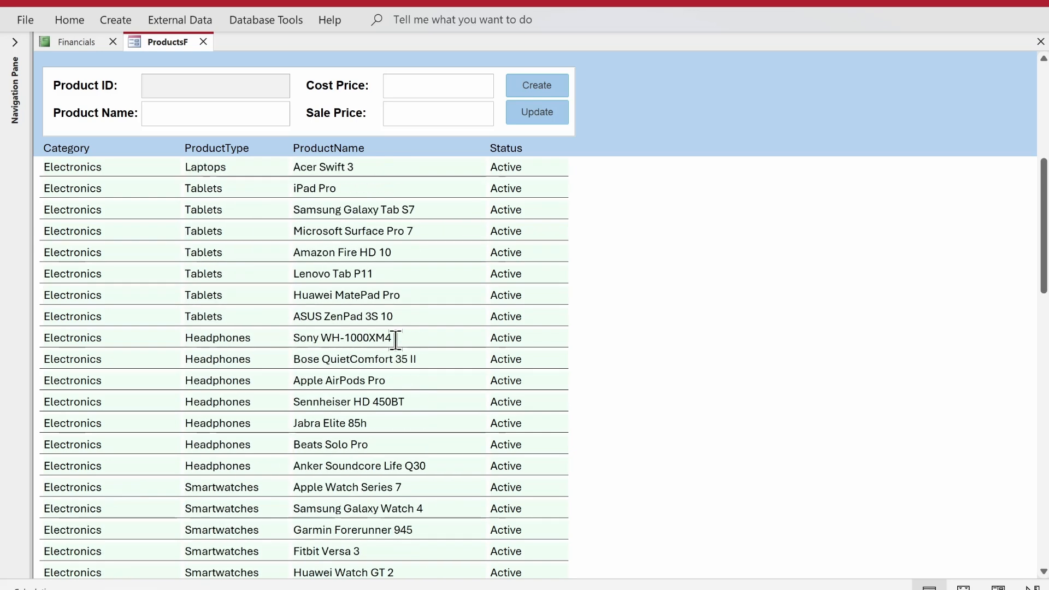
{"action": "scroll", "coordinate": [396, 336], "scroll_direction": "up", "scroll_amount": 4}
{"action": "left_click", "coordinate": [412, 289]}
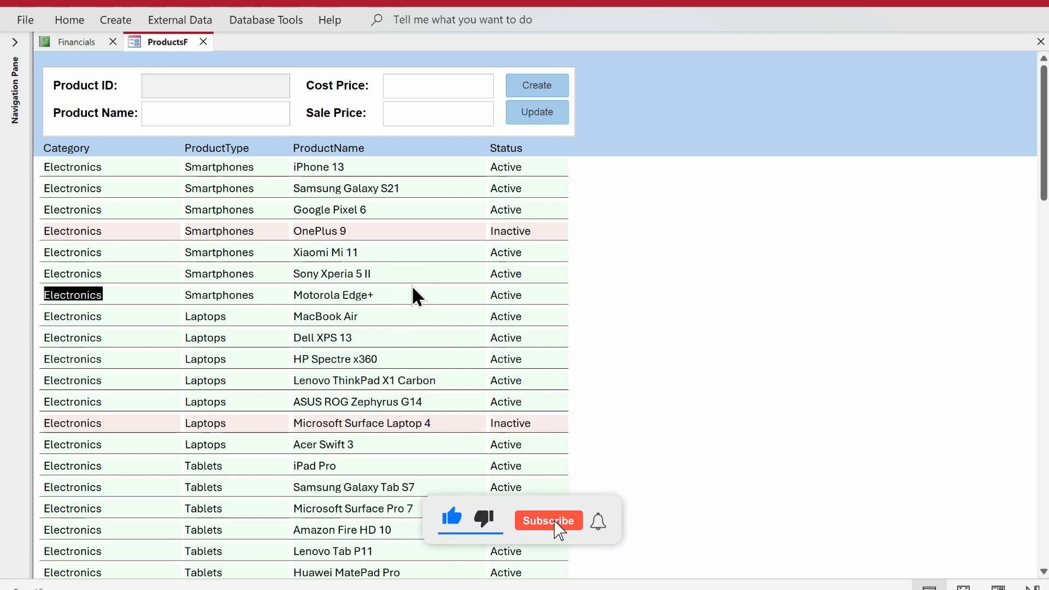
Step: Go to the Financials report and open it in Design View
{"action": "left_click", "coordinate": [70, 44]}
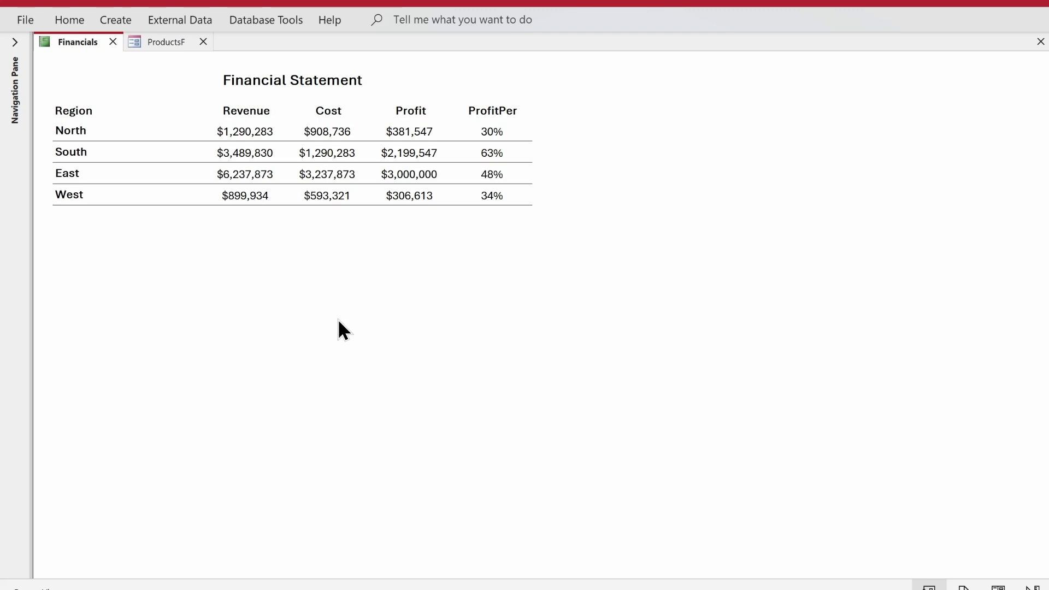
{"action": "right_click", "coordinate": [813, 286]}
{"action": "left_click", "coordinate": [828, 342]}
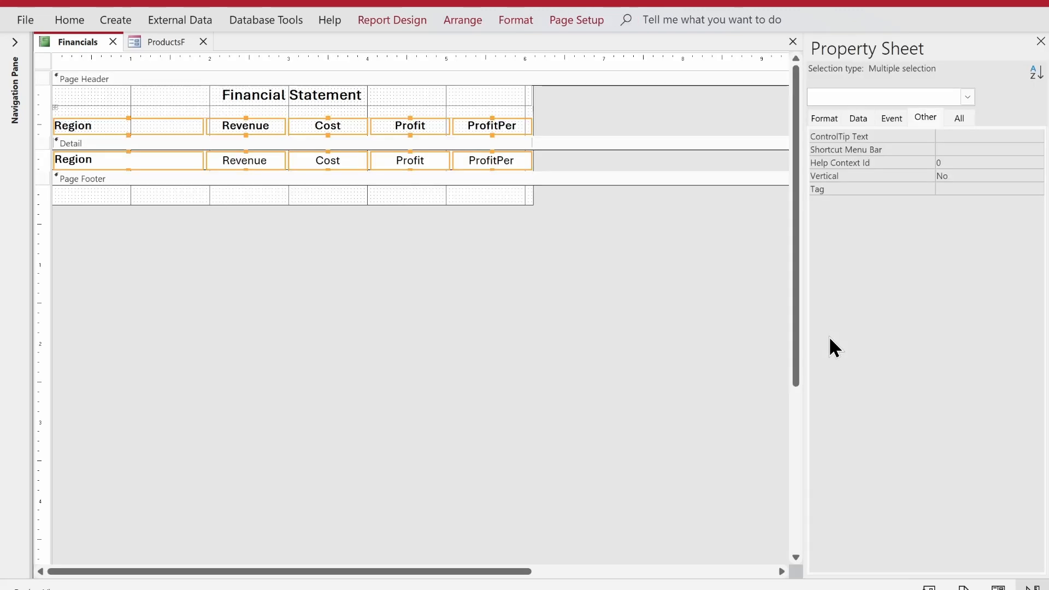
Step: Select the Revenue, Cost, Profit and ProfitPer text boxes in the Detail section and open their conditional formatting rules
{"action": "left_click", "coordinate": [456, 211]}
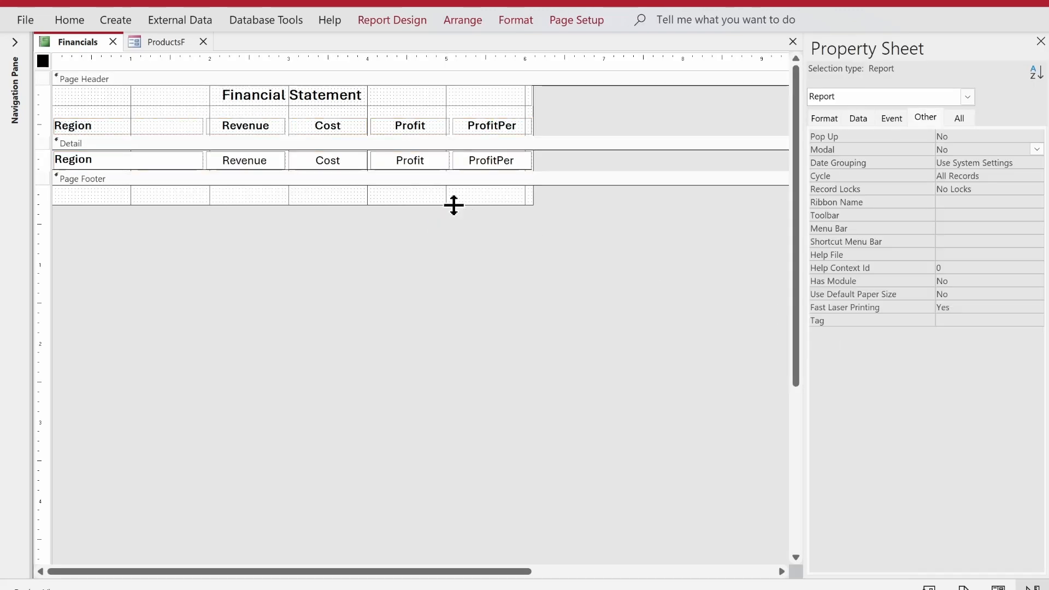
{"action": "left_click", "coordinate": [513, 160]}
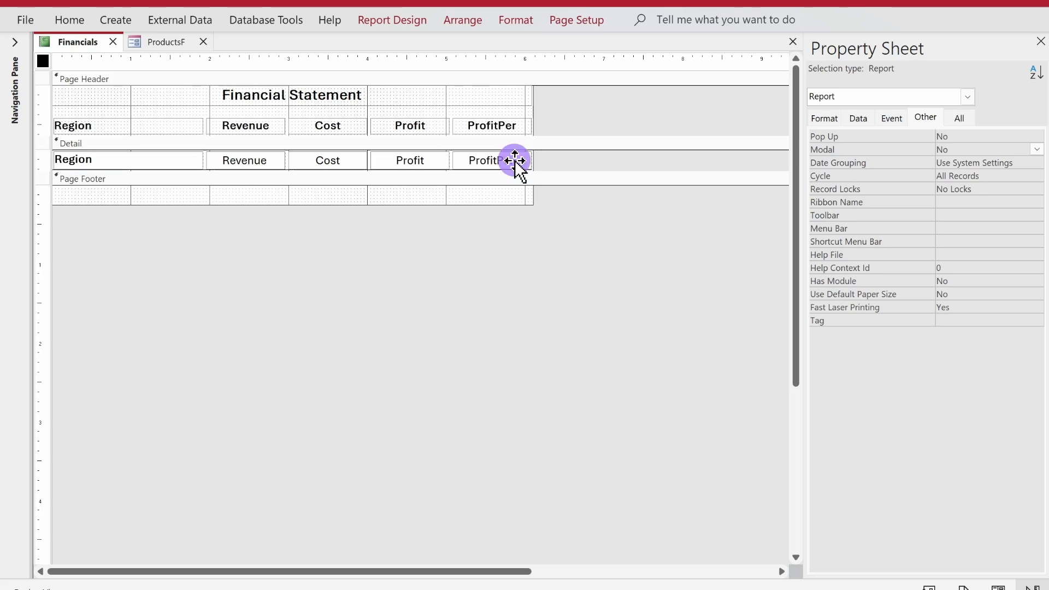
{"action": "left_click", "coordinate": [436, 161], "text": "shift"}
{"action": "left_click", "coordinate": [331, 157], "text": "shift"}
{"action": "left_click", "coordinate": [244, 156], "text": "shift"}
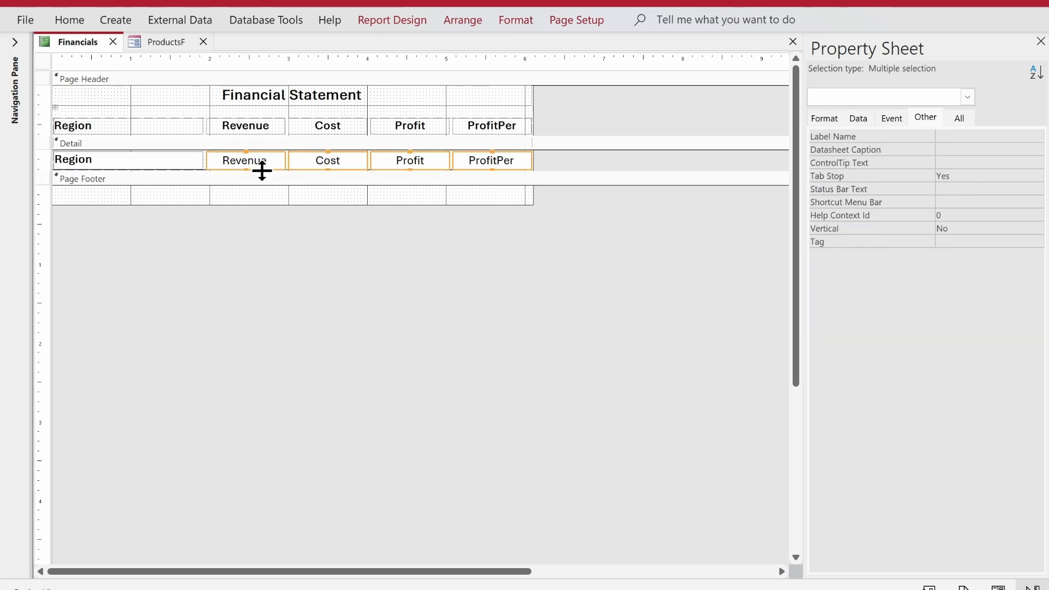
{"action": "left_click", "coordinate": [520, 20]}
{"action": "left_click", "coordinate": [727, 82]}
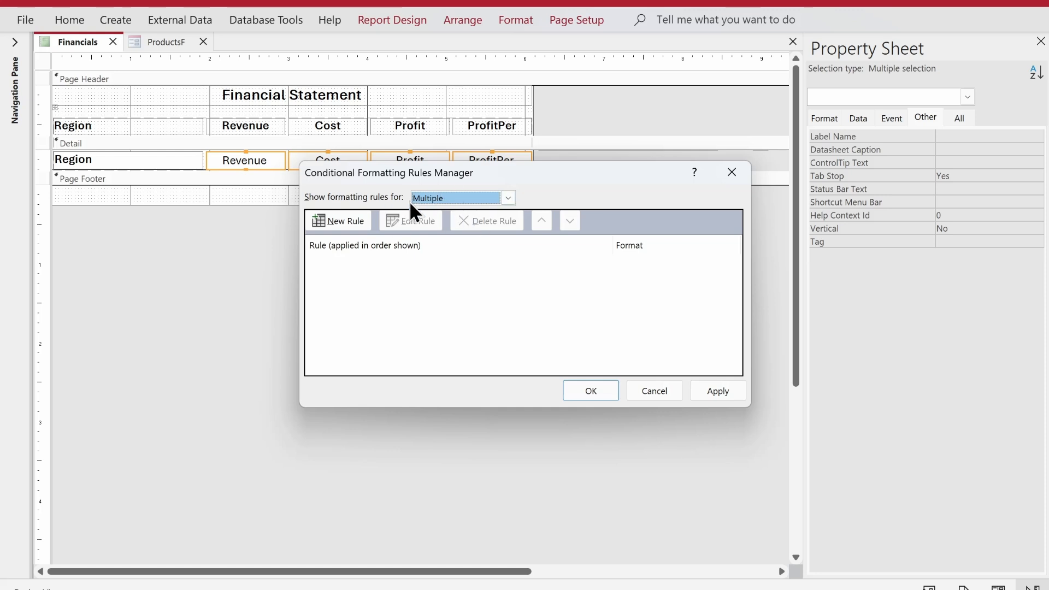
Step: Start a new formatting rule based on Expression Is and open the Expression Builder for it
{"action": "left_click", "coordinate": [327, 221]}
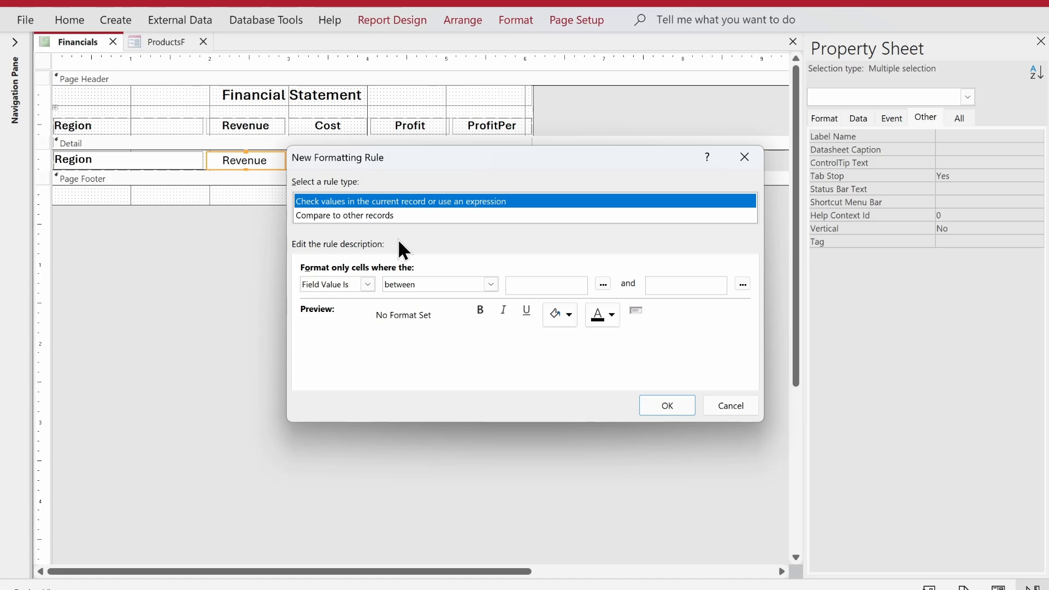
{"action": "left_click", "coordinate": [336, 283]}
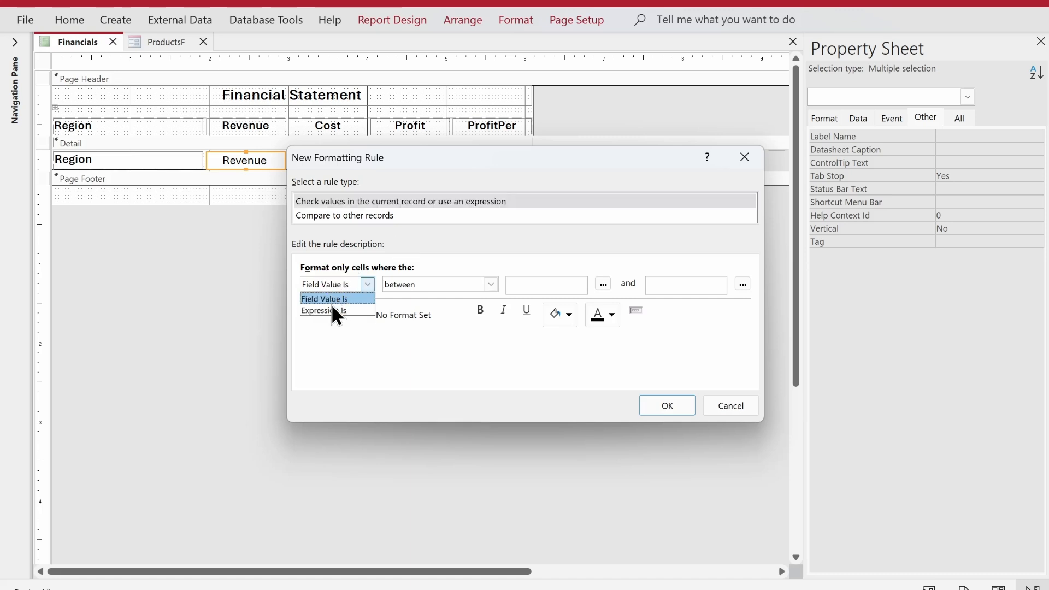
{"action": "left_click", "coordinate": [335, 311]}
{"action": "left_click", "coordinate": [427, 283]}
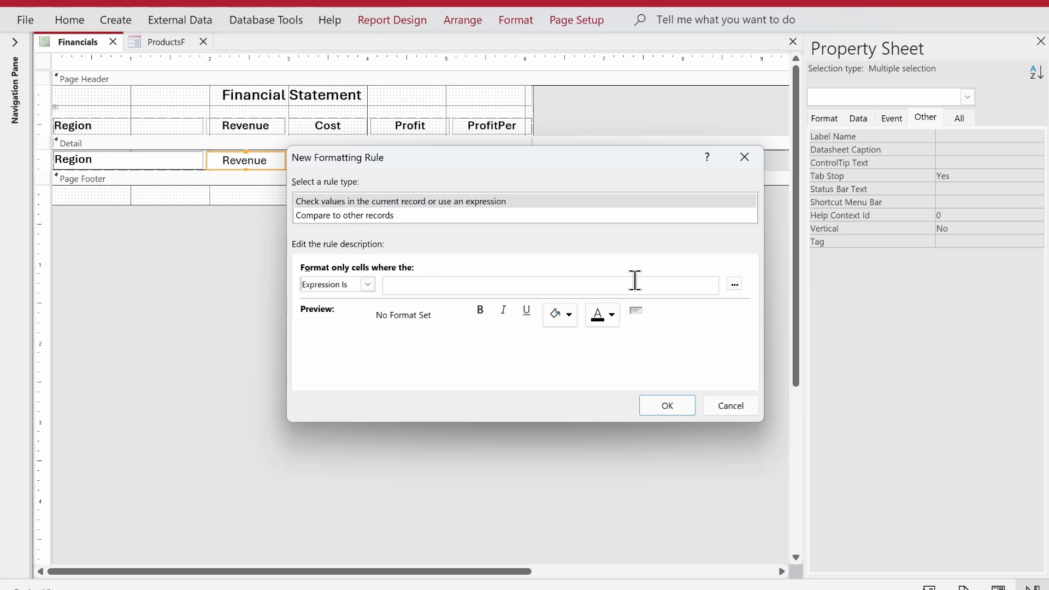
{"action": "left_click", "coordinate": [735, 285]}
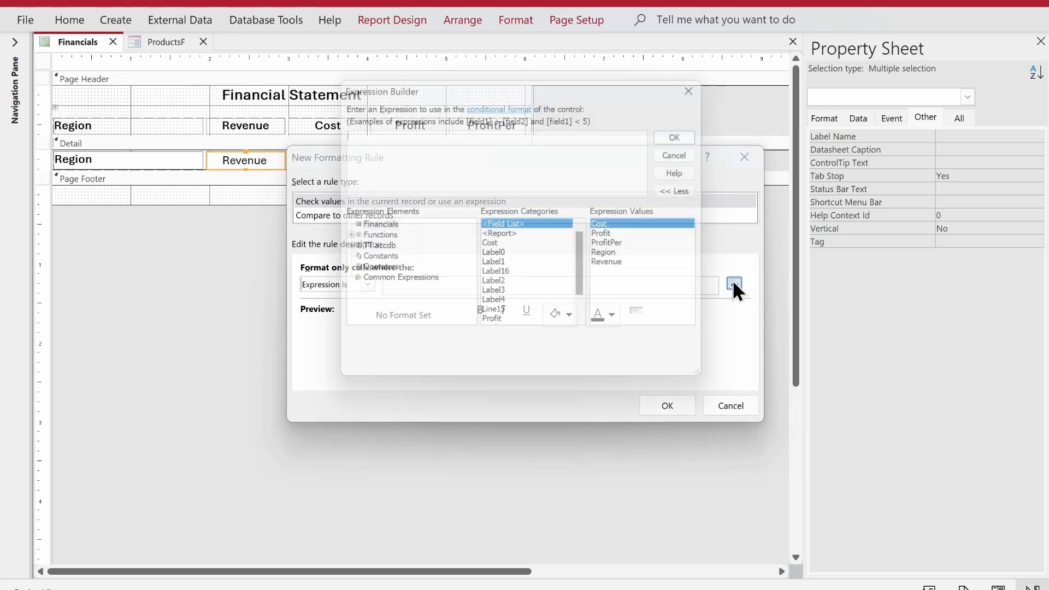
{"action": "left_click_drag", "start_coordinate": [546, 79], "coordinate": [637, 166]}
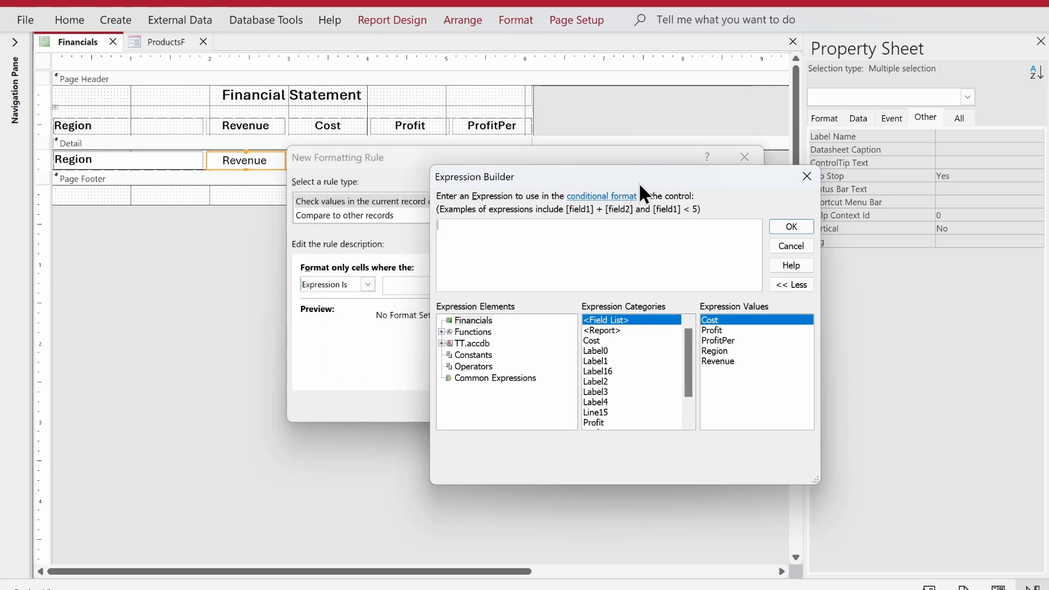
Step: Build the rule expression IIf([ProfitPer]<0.3,1,0) and accept it
{"action": "left_click", "coordinate": [575, 258]}
{"action": "type", "text": "IIf("}
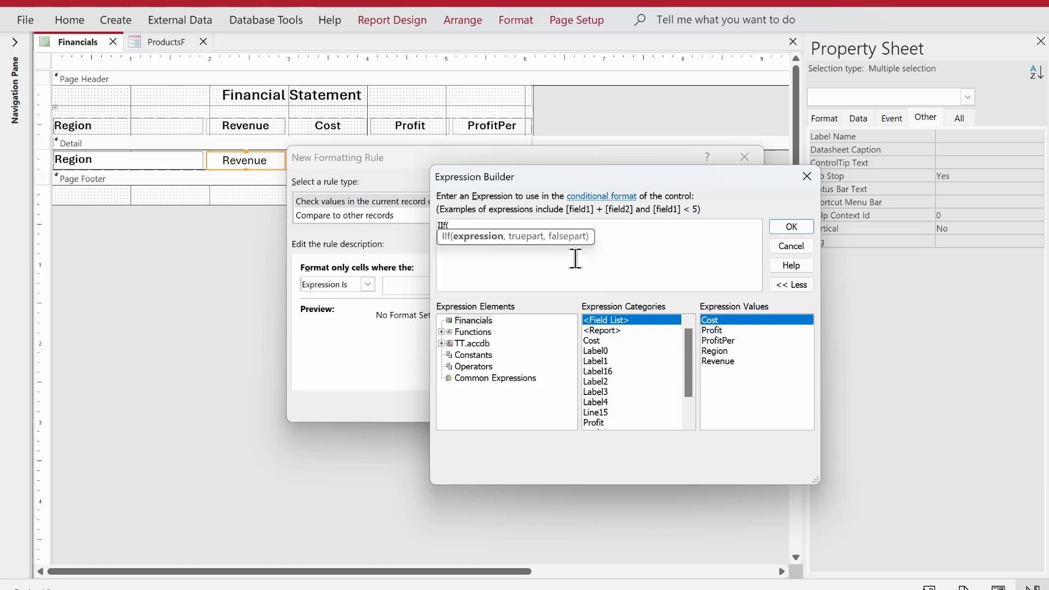
{"action": "type", "text": "pro"}
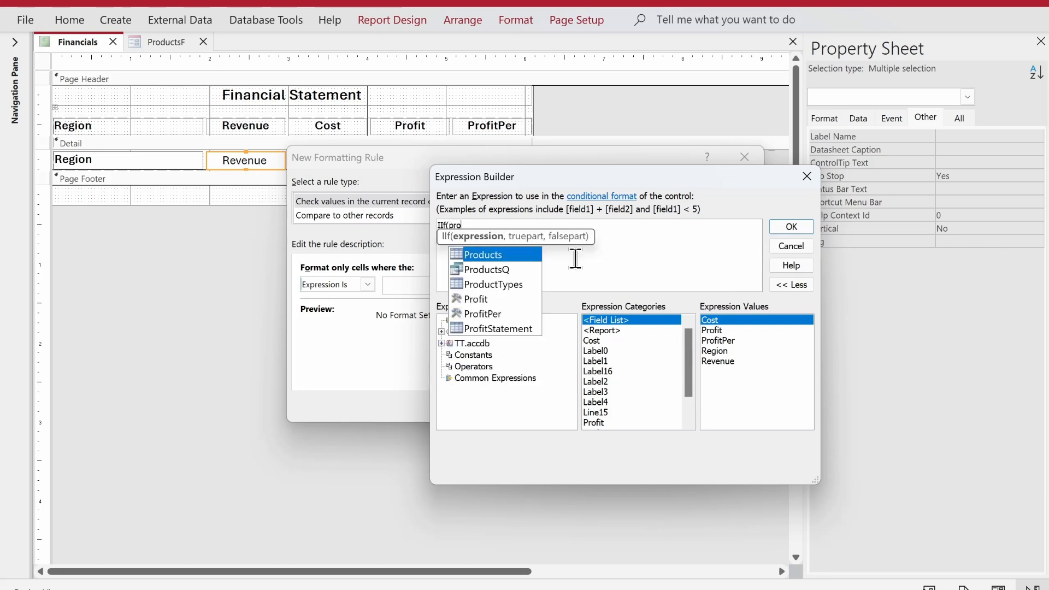
{"action": "key", "text": "Down"}
{"action": "key", "text": "Down"}
{"action": "key", "text": "Down"}
{"action": "key", "text": "Down"}
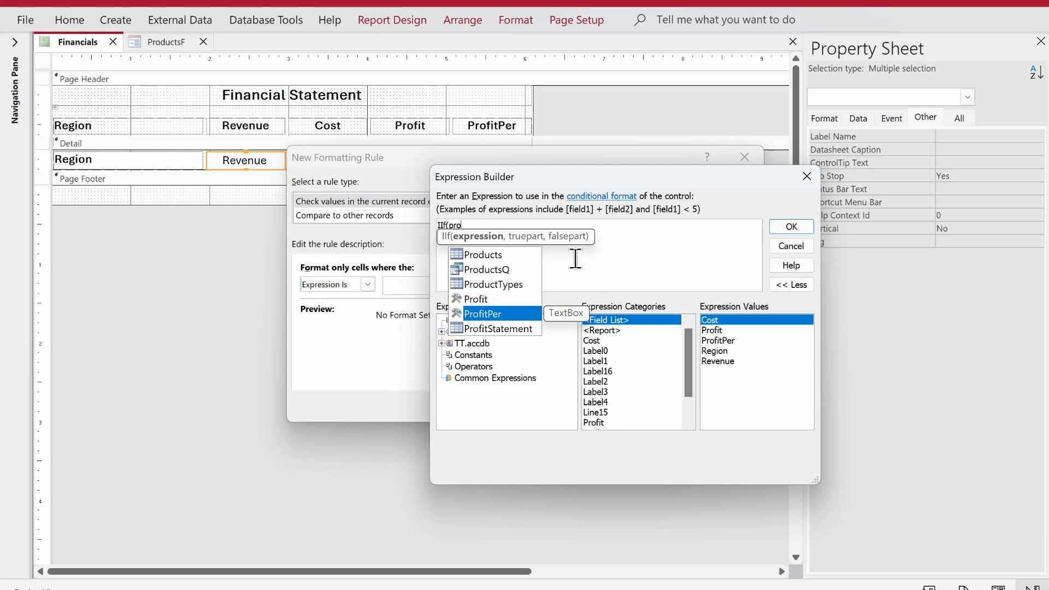
{"action": "key", "text": "Tab"}
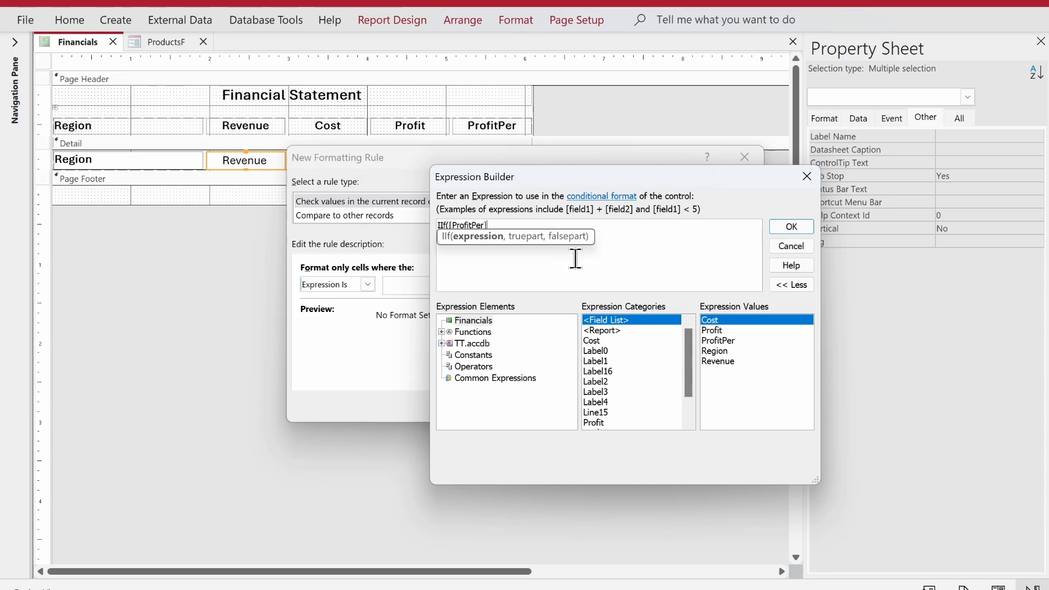
{"action": "type", "text": "<0.3,"}
{"action": "type", "text": "1,"}
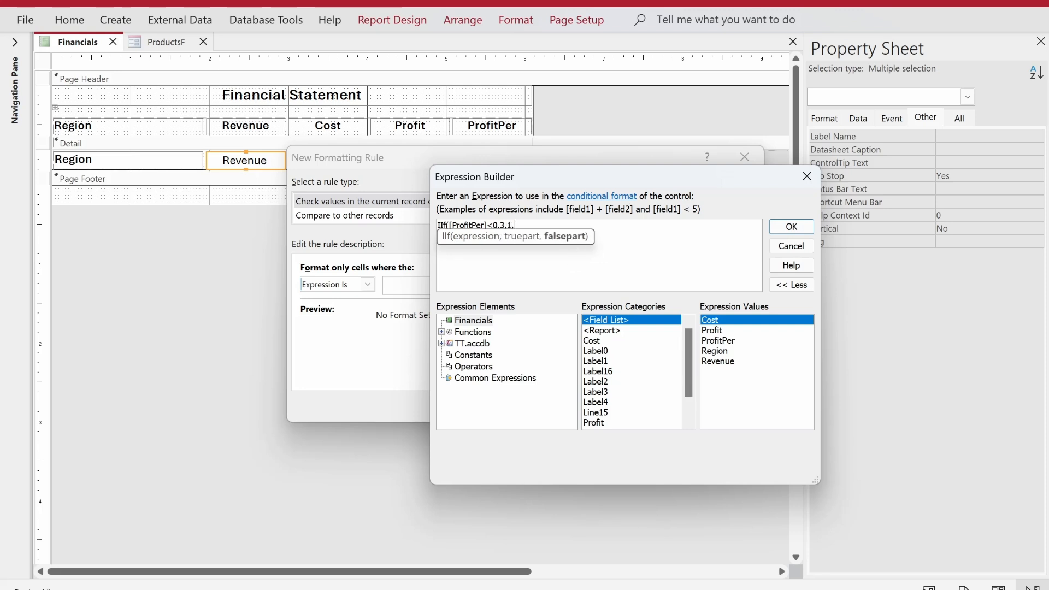
{"action": "type", "text": "0)"}
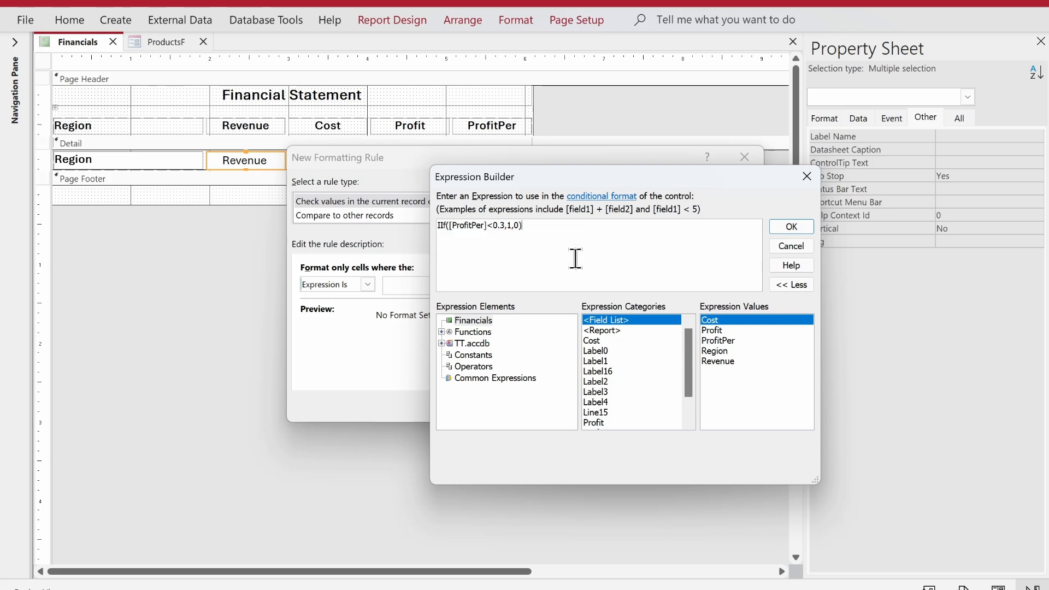
{"action": "left_click", "coordinate": [812, 226]}
Step: Give the ProfitPer below 0.3 rule a very light red background, save it, and apply it to the selected text boxes
{"action": "left_click", "coordinate": [567, 317]}
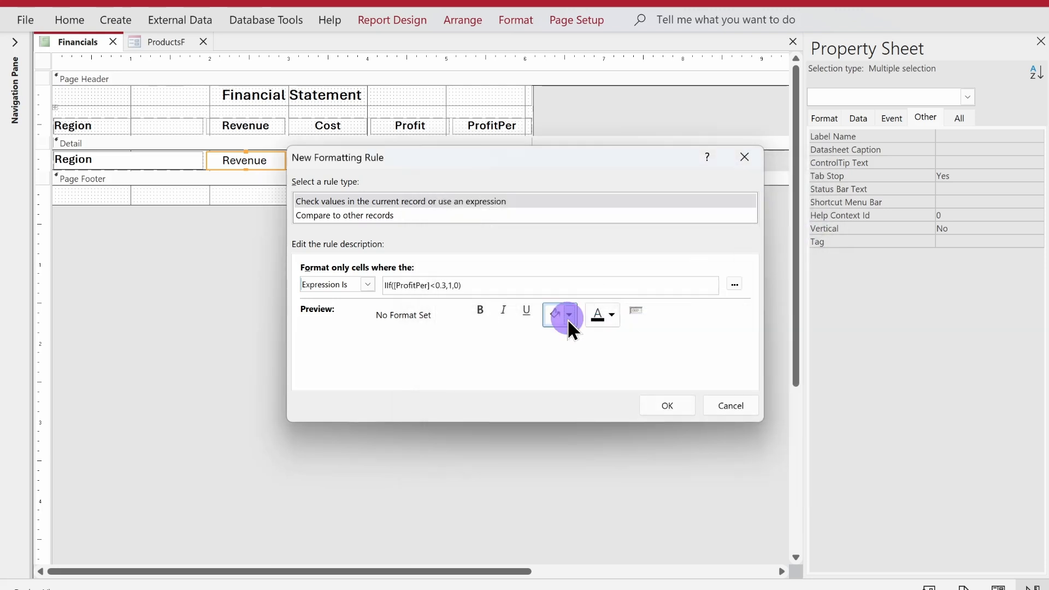
{"action": "left_click", "coordinate": [624, 398]}
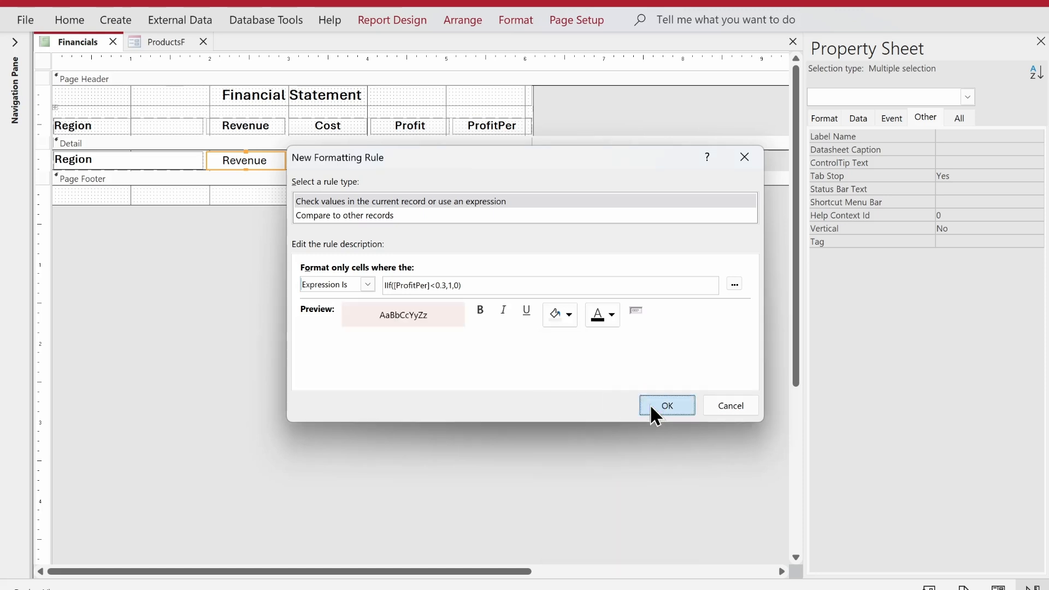
{"action": "left_click", "coordinate": [668, 406]}
{"action": "left_click", "coordinate": [717, 391]}
{"action": "left_click", "coordinate": [591, 392]}
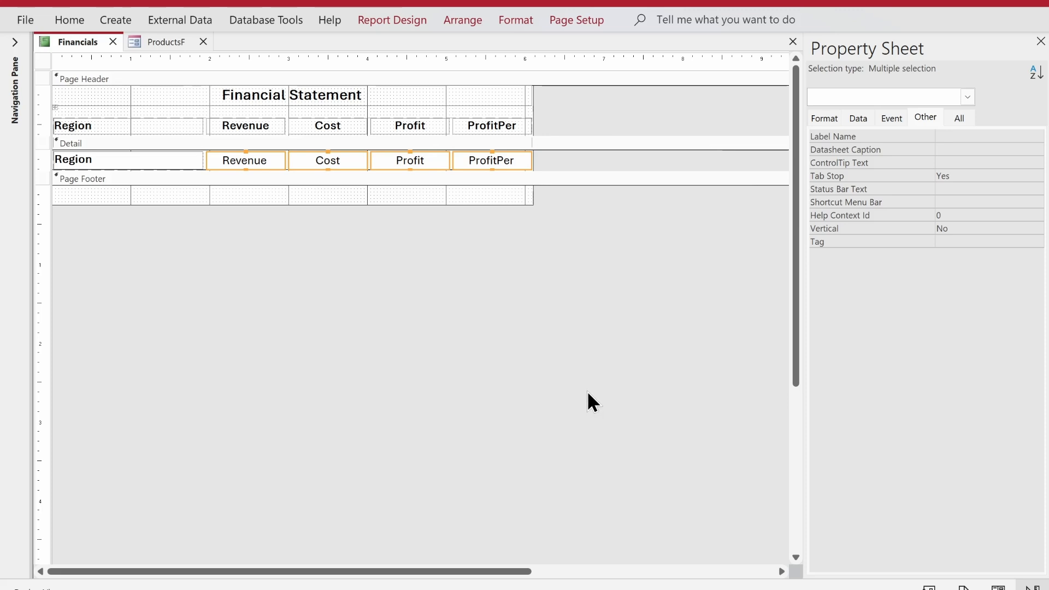
Step: Switch the Financials report to Report View to check which region rows are highlighted
{"action": "right_click", "coordinate": [57, 45]}
{"action": "right_click", "coordinate": [64, 40]}
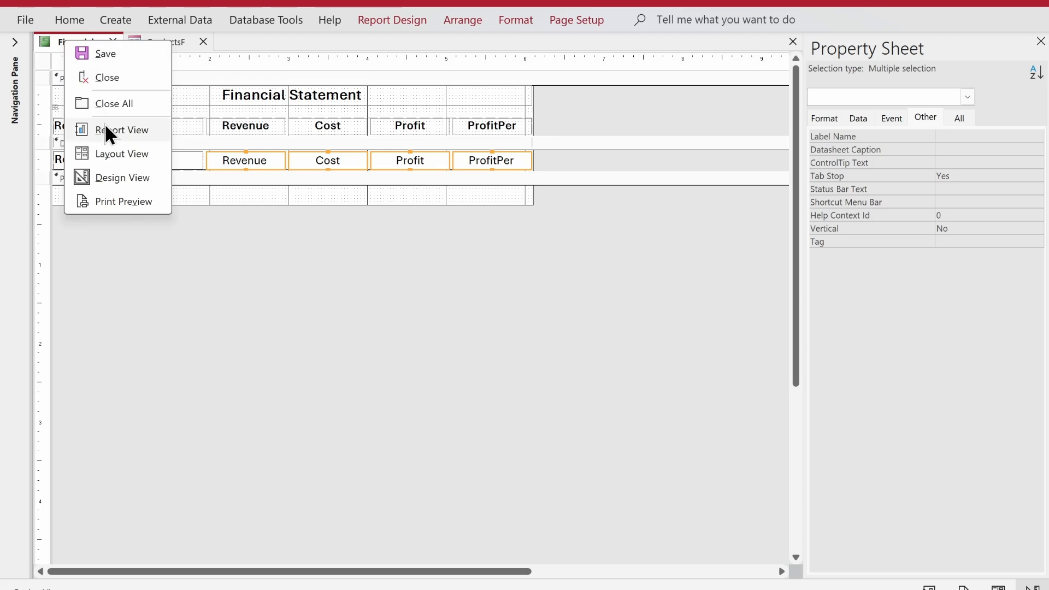
{"action": "left_click", "coordinate": [104, 125]}
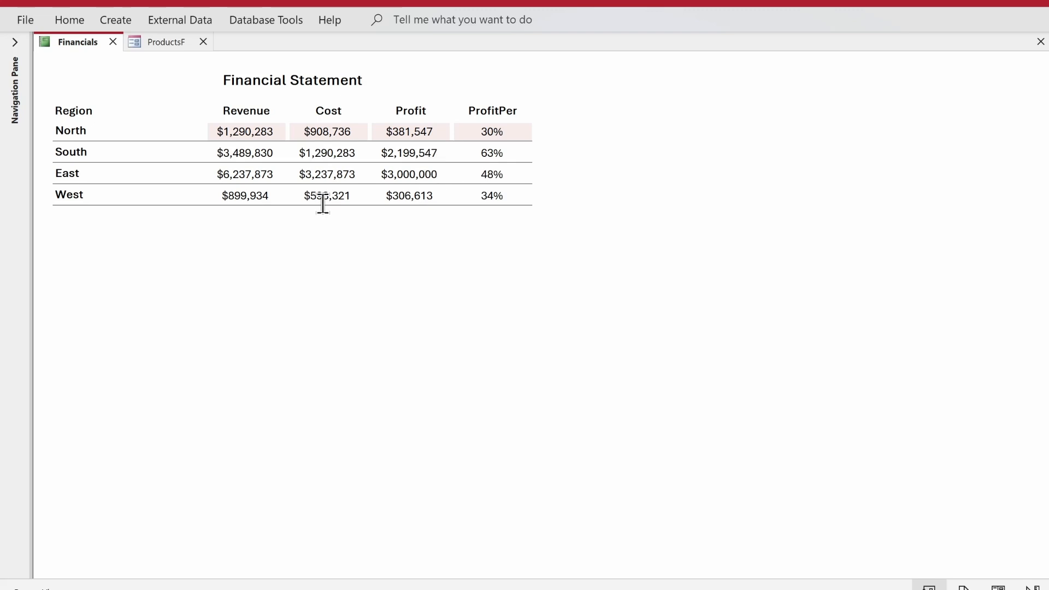
Step: Return the report to Design View and reopen the conditional formatting rules for the Revenue, Cost, Profit and ProfitPer text boxes
{"action": "right_click", "coordinate": [720, 216]}
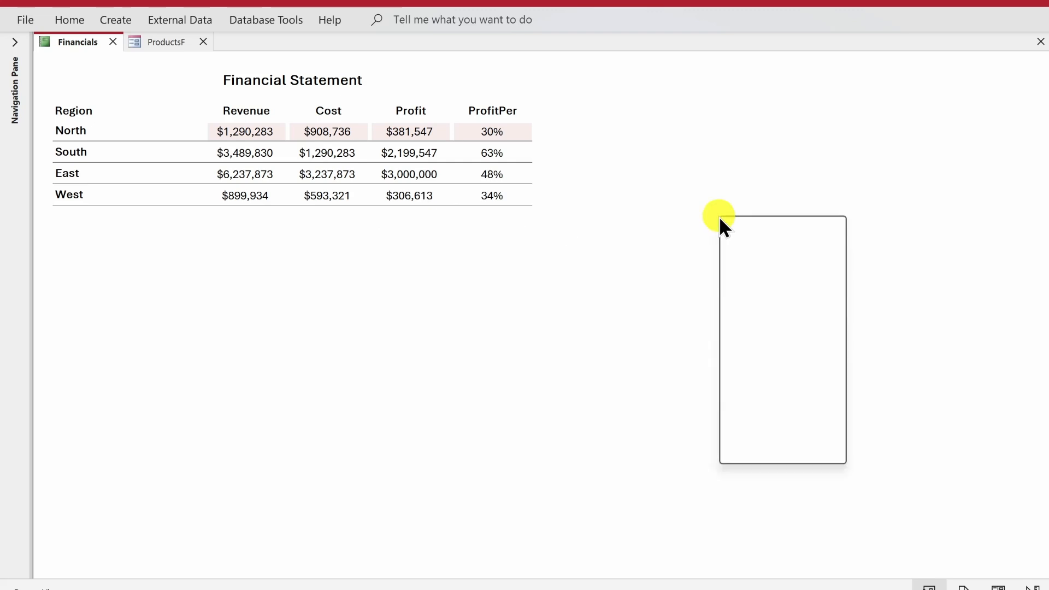
{"action": "left_click", "coordinate": [750, 273]}
{"action": "left_click", "coordinate": [393, 210]}
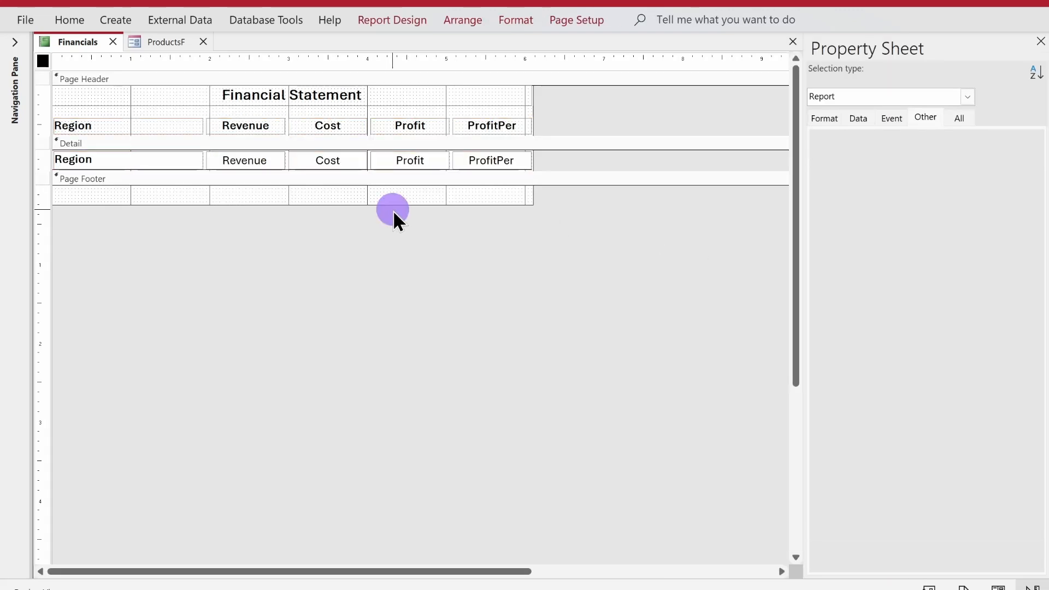
{"action": "left_click_drag", "start_coordinate": [553, 155], "coordinate": [261, 155]}
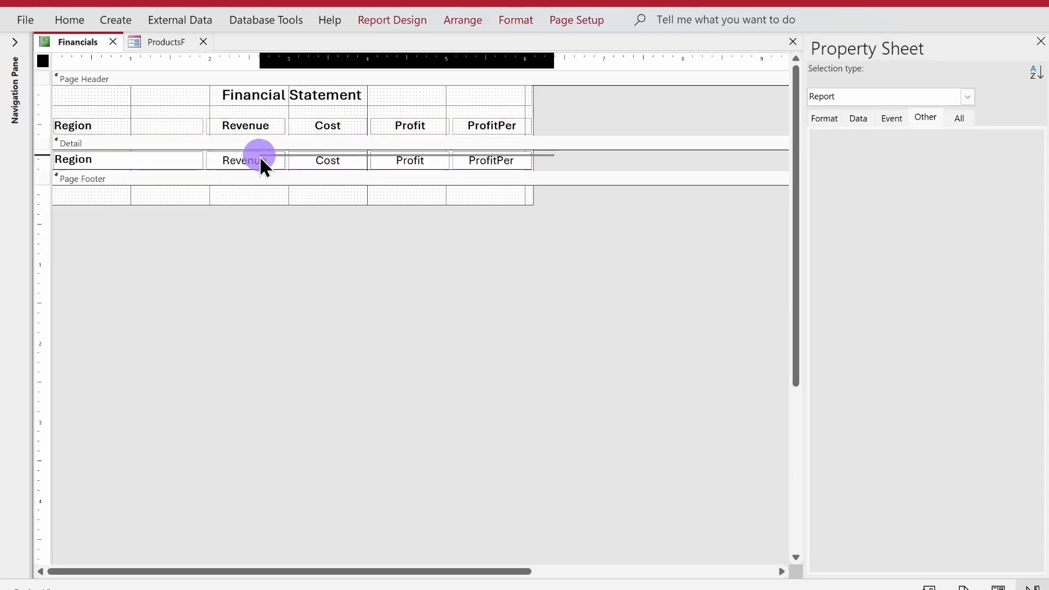
{"action": "left_click", "coordinate": [516, 19]}
{"action": "left_click", "coordinate": [725, 82]}
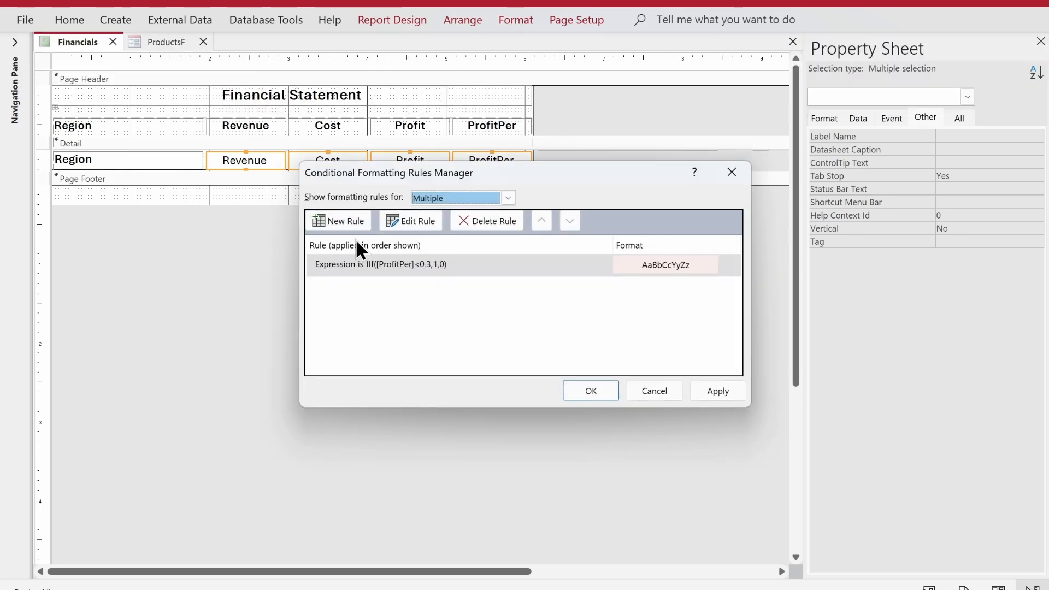
Step: Add a second formatting rule of type Expression Is and open its Expression Builder
{"action": "left_click", "coordinate": [345, 221]}
{"action": "left_click", "coordinate": [342, 282]}
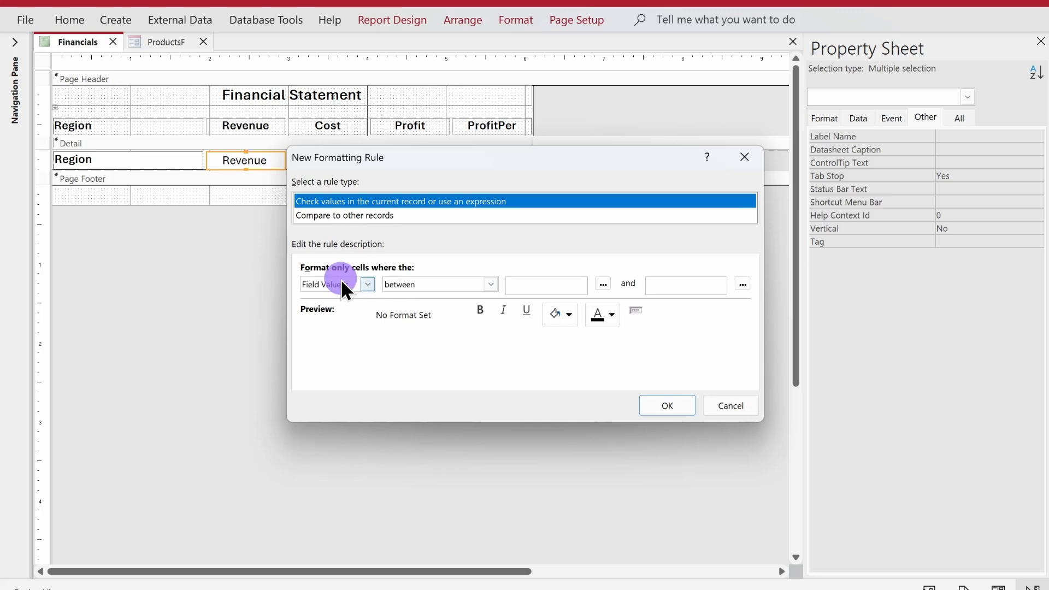
{"action": "left_click", "coordinate": [338, 310]}
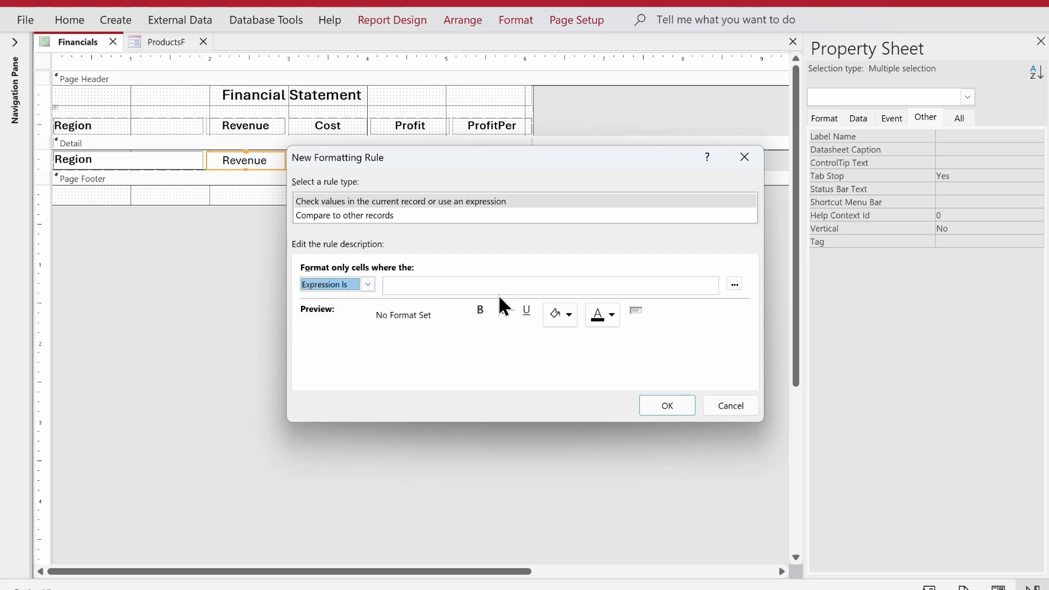
{"action": "left_click", "coordinate": [734, 283]}
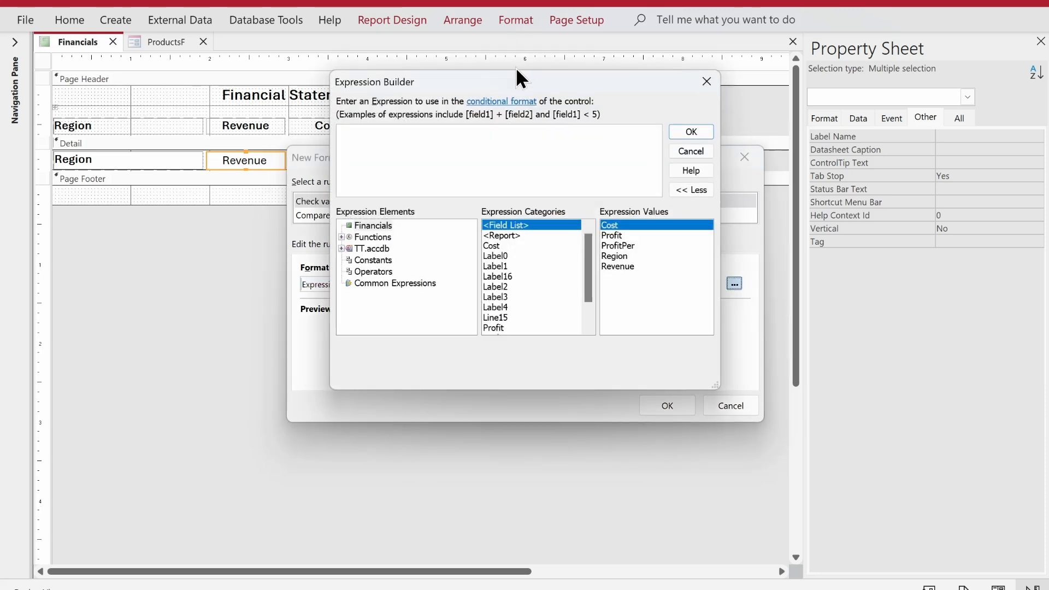
{"action": "left_click_drag", "start_coordinate": [513, 79], "coordinate": [654, 147]}
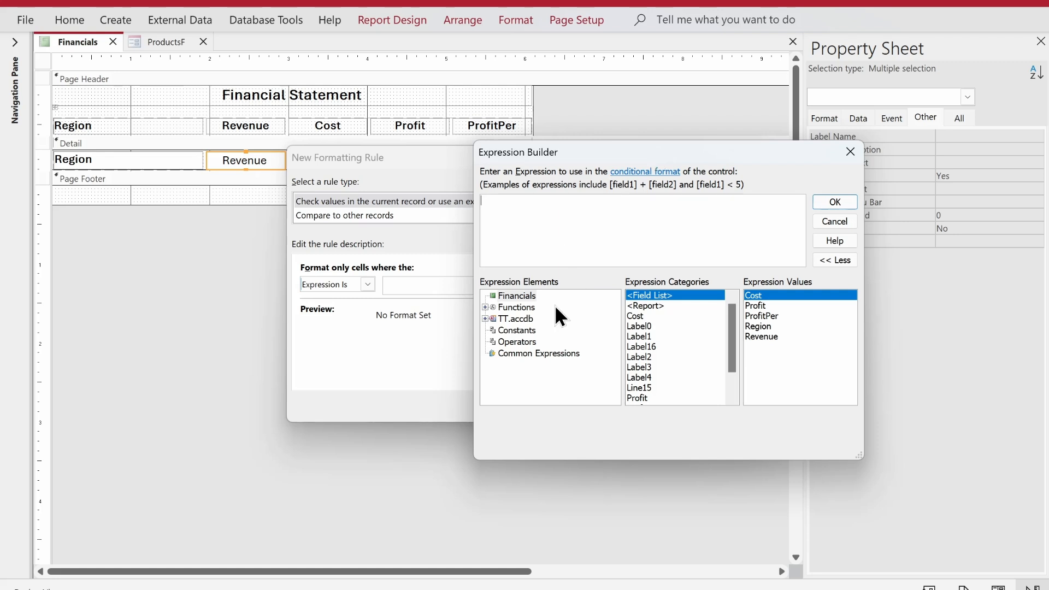
Step: Begin the expression with IIf( and insert the Between comparison operator inside it
{"action": "left_click", "coordinate": [508, 342]}
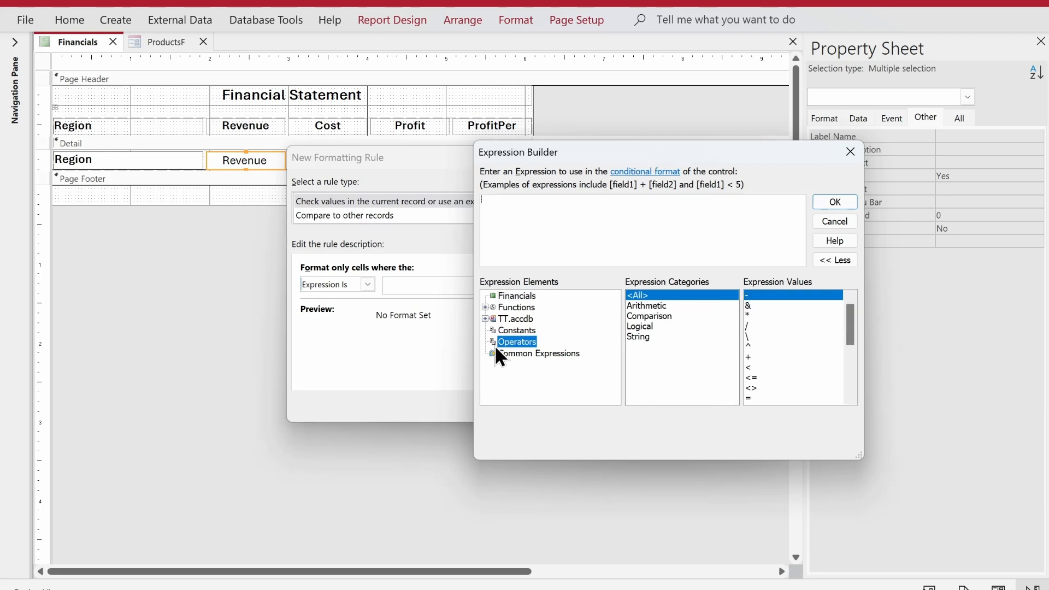
{"action": "left_click", "coordinate": [658, 315]}
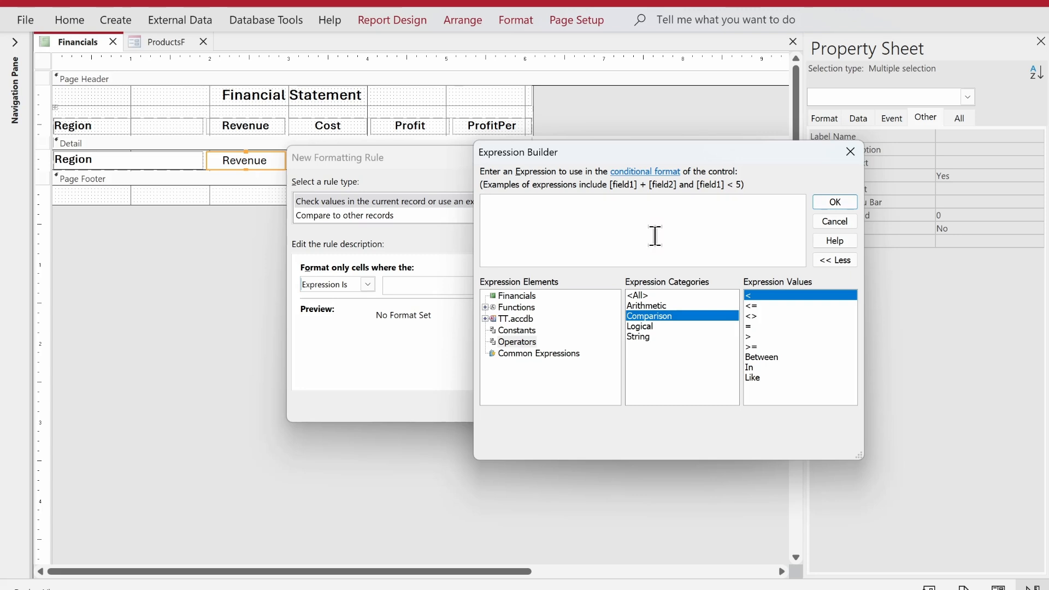
{"action": "type", "text": "IIf("}
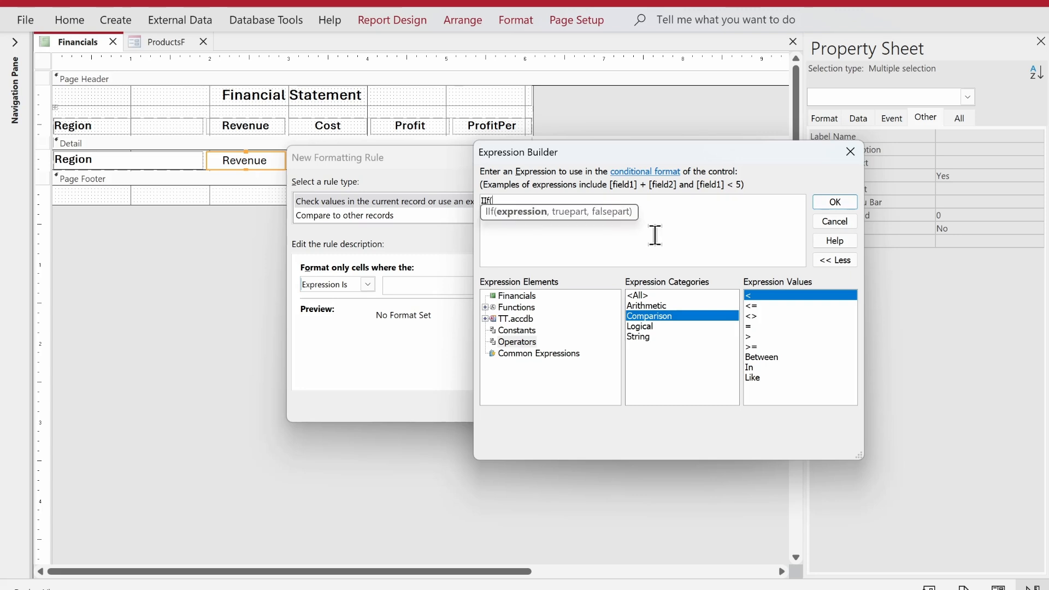
{"action": "double_click", "coordinate": [764, 356]}
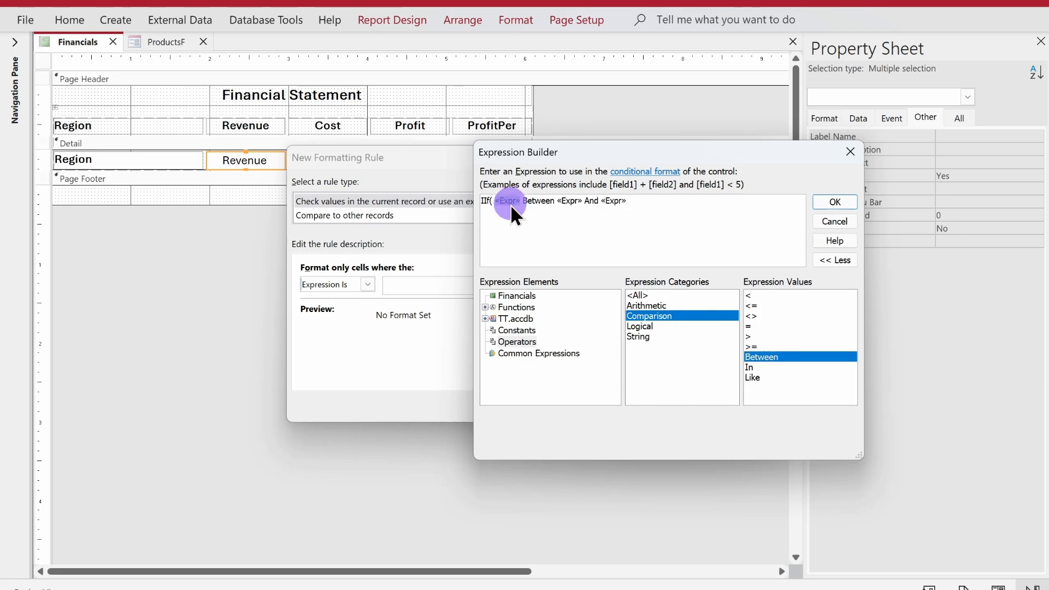
Step: Replace the first placeholder before Between in the IIf expression with the ProfitPer field
{"action": "left_click", "coordinate": [511, 206]}
{"action": "type", "text": "pro"}
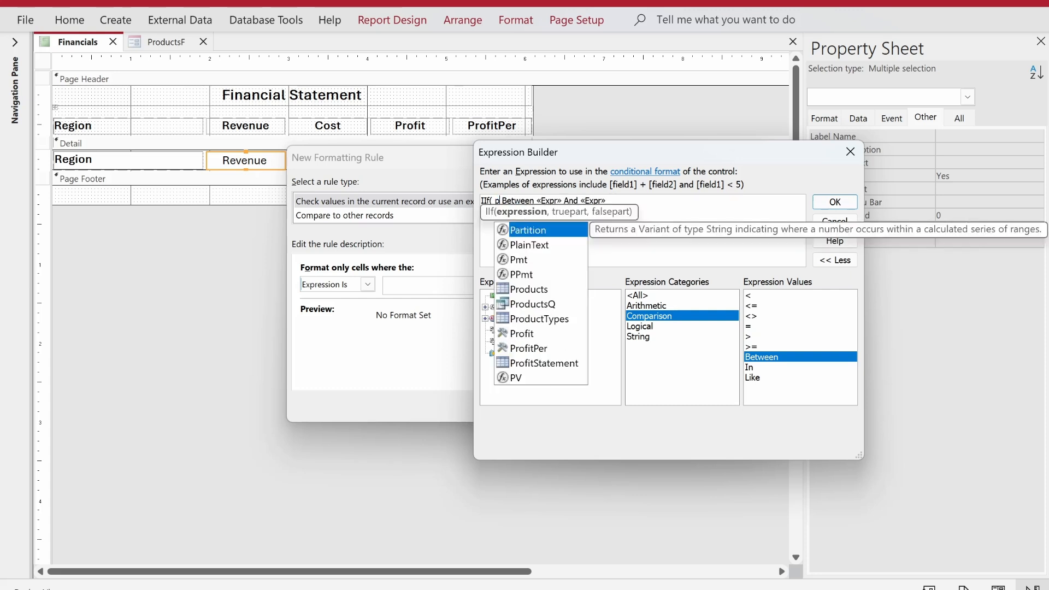
{"action": "key", "text": "Down"}
{"action": "key", "text": "Down"}
{"action": "key", "text": "Down"}
{"action": "key", "text": "Down"}
{"action": "key", "text": "Tab"}
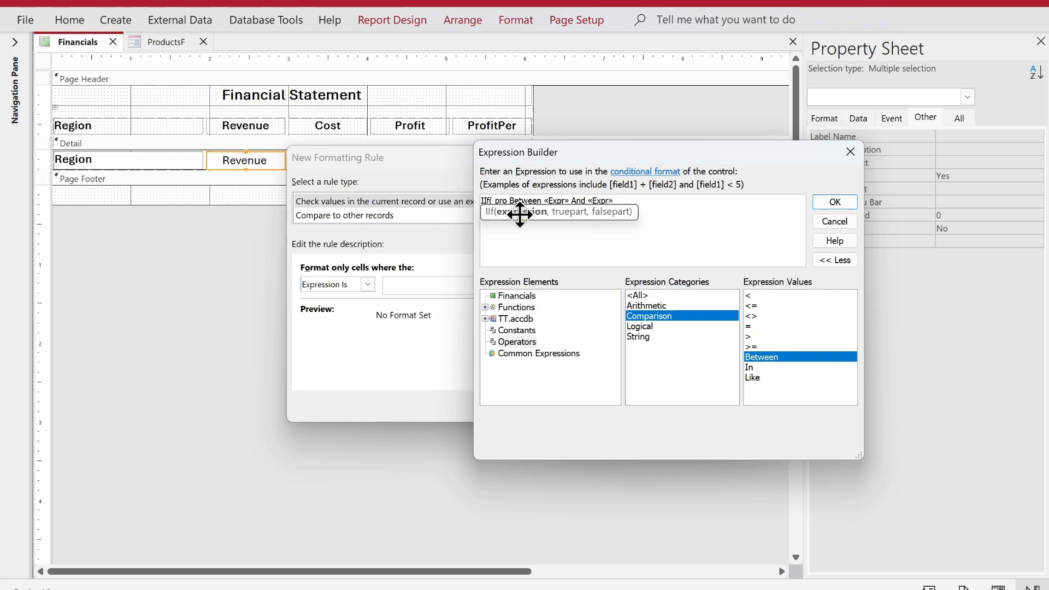
Step: Complete the expression with the bounds 0.3 and 0.6, true result 1 and false result 0, and accept it
{"action": "left_click", "coordinate": [588, 201]}
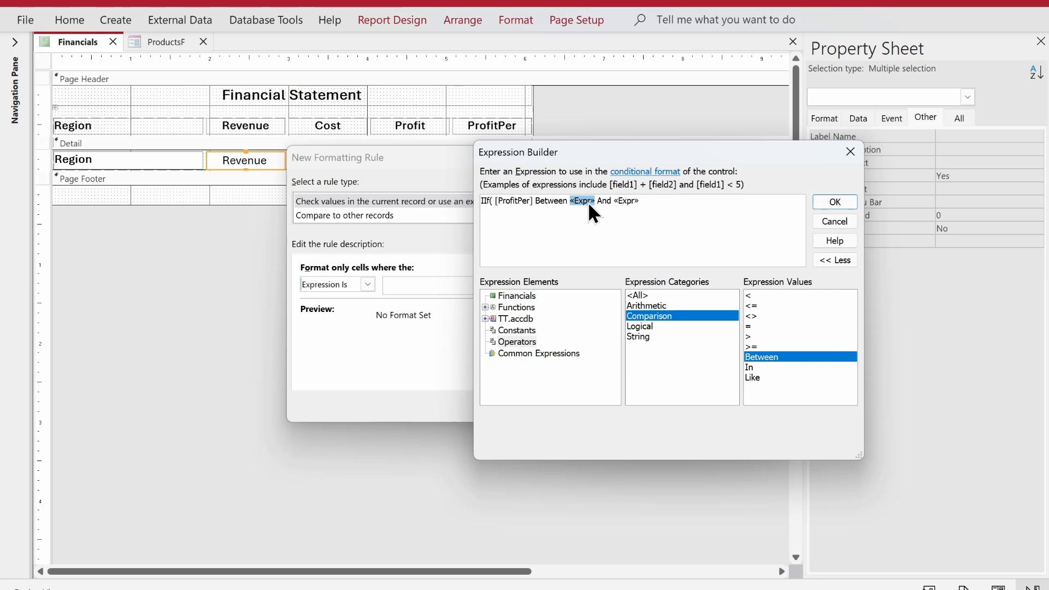
{"action": "type", "text": "0"}
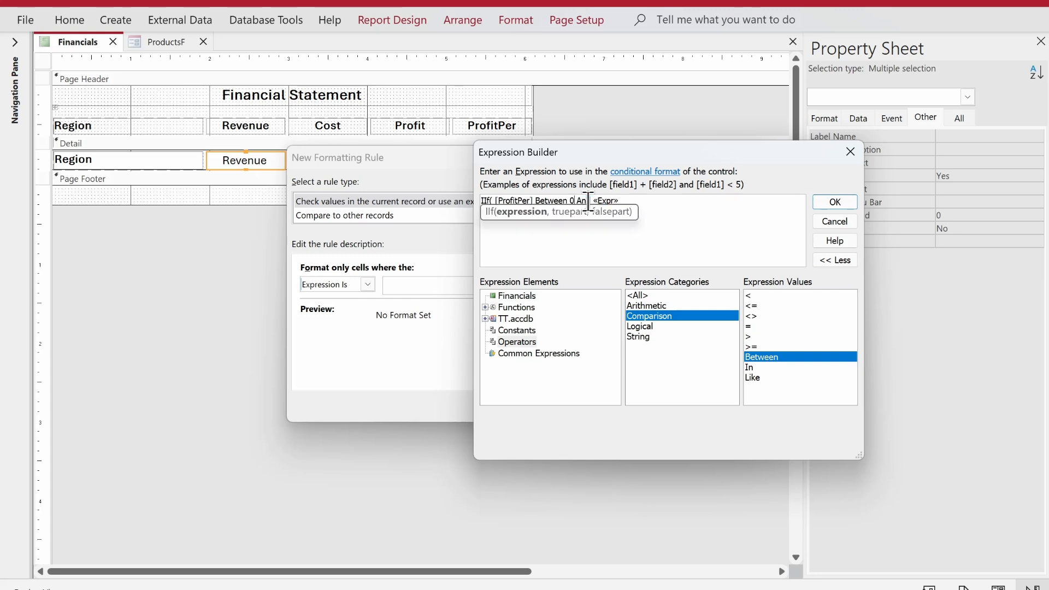
{"action": "type", "text": ".3"}
{"action": "left_click", "coordinate": [612, 200]}
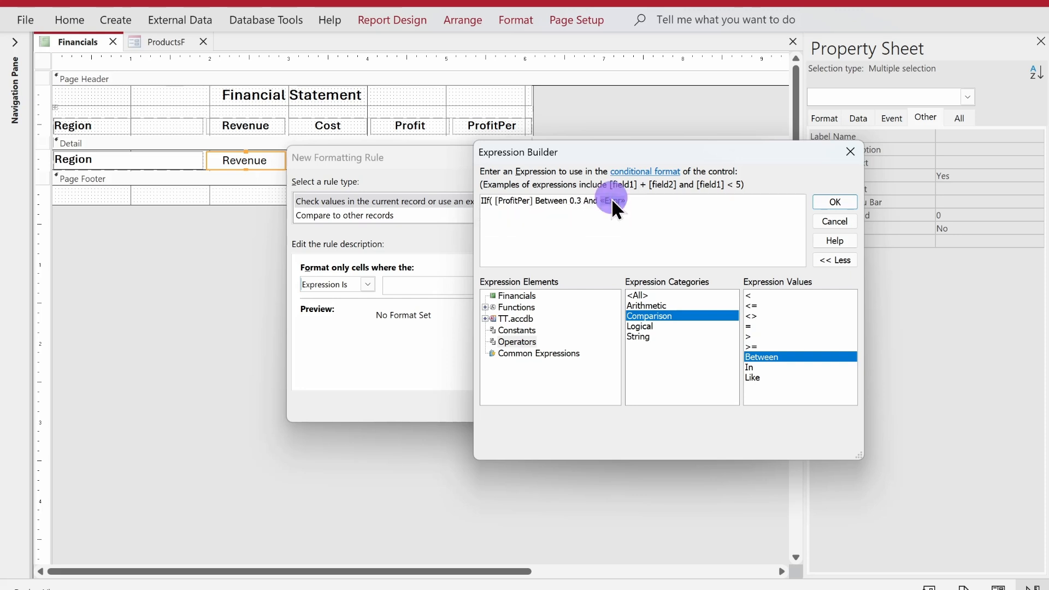
{"action": "type", "text": "0.6"}
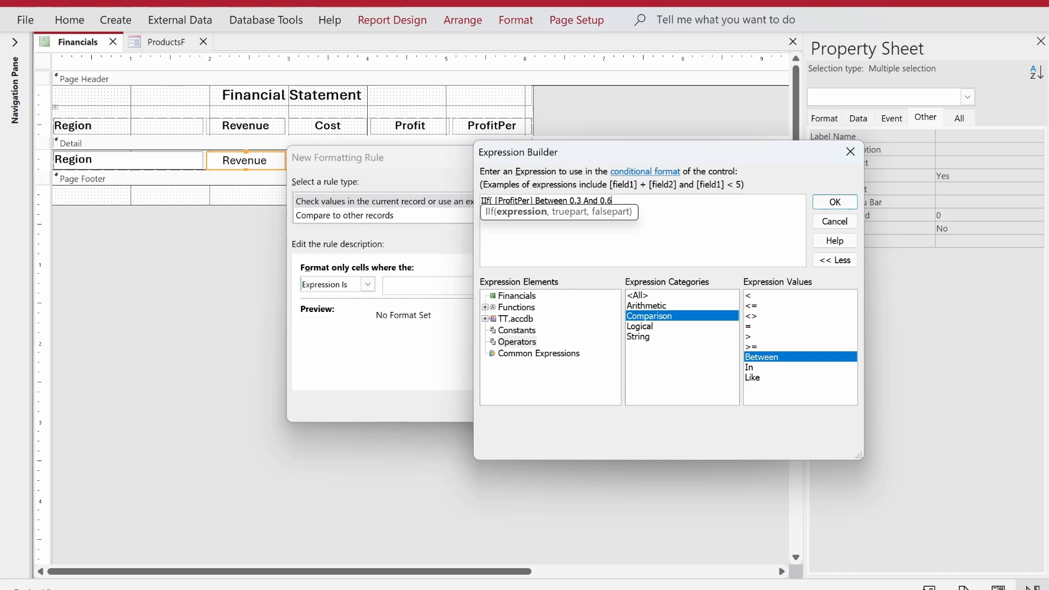
{"action": "type", "text": ",1"}
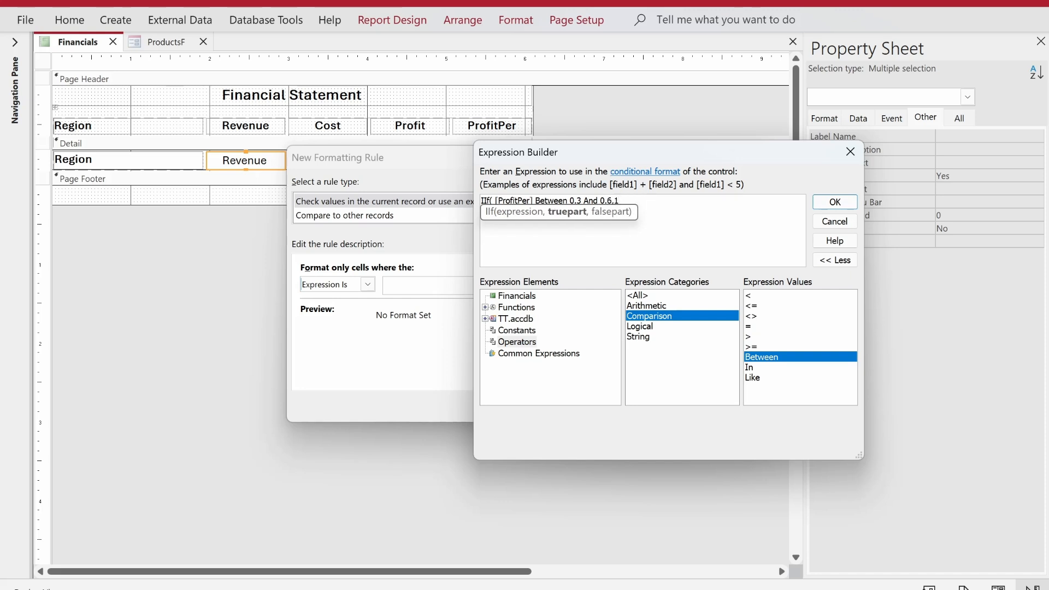
{"action": "type", "text": ",0)"}
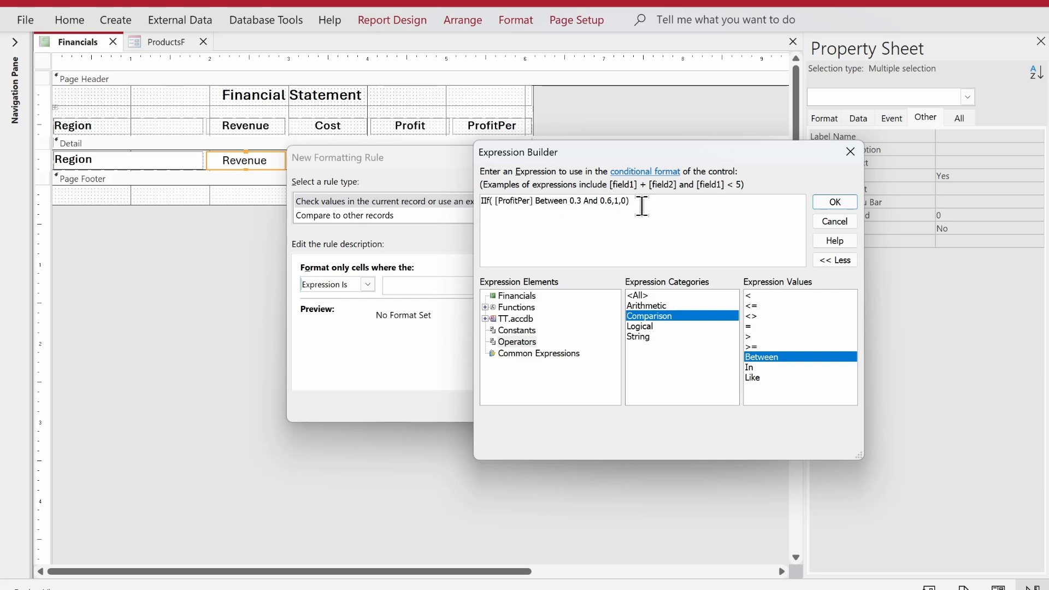
{"action": "left_click", "coordinate": [827, 201]}
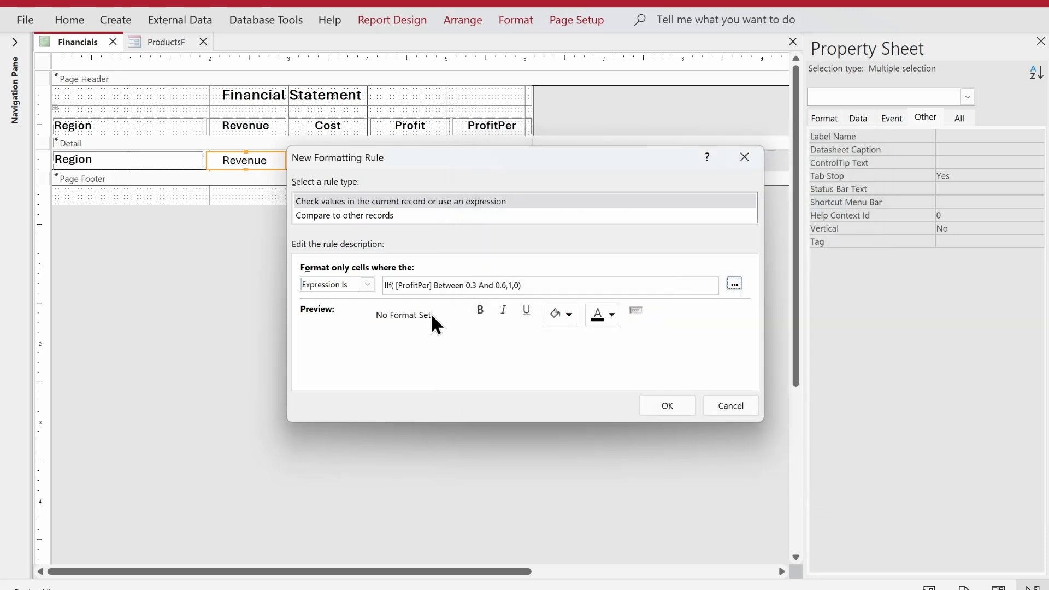
Step: Give the Between rule a custom pale yellow background fill
{"action": "left_click", "coordinate": [569, 317]}
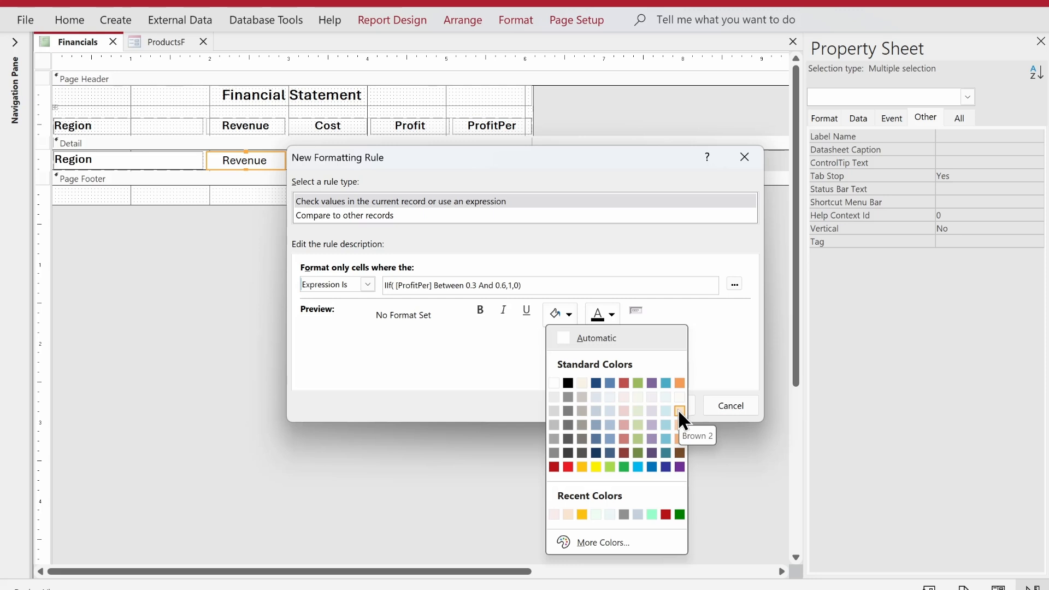
{"action": "left_click", "coordinate": [584, 467]}
{"action": "left_click", "coordinate": [569, 316]}
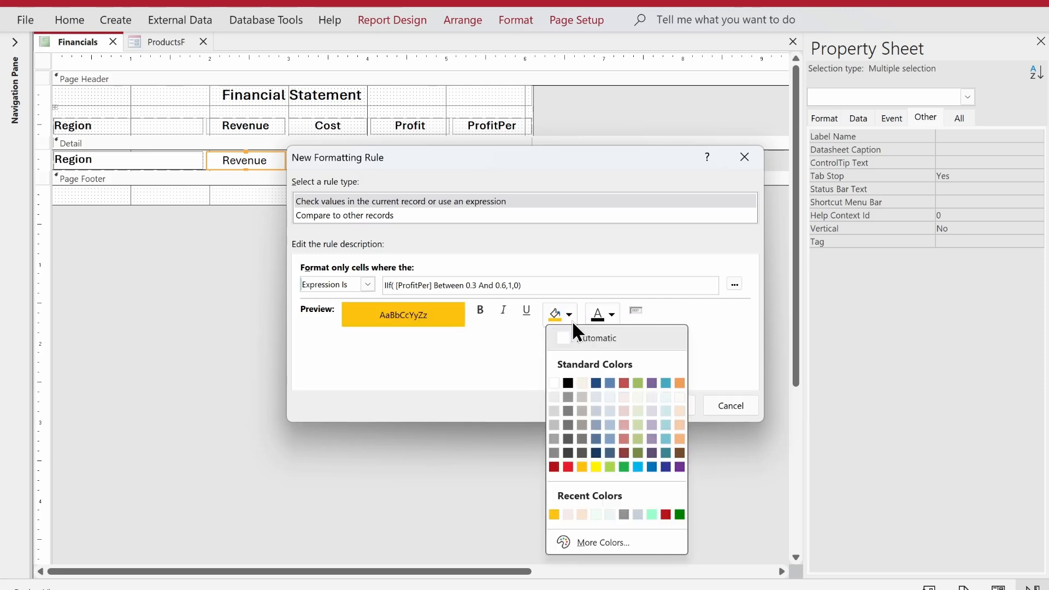
{"action": "left_click", "coordinate": [645, 545]}
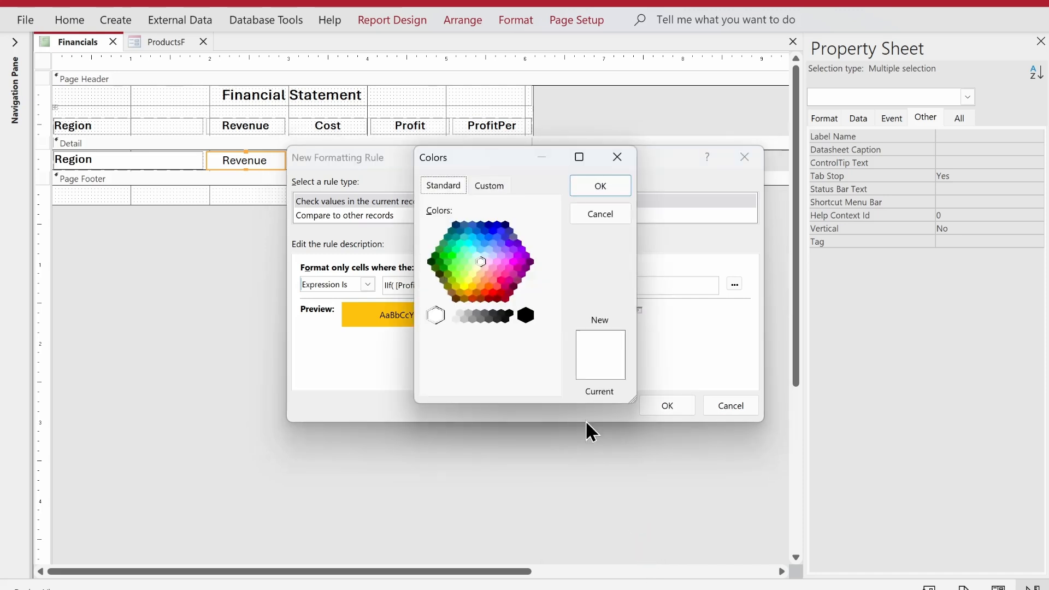
{"action": "left_click", "coordinate": [494, 186]}
{"action": "left_click", "coordinate": [445, 225]}
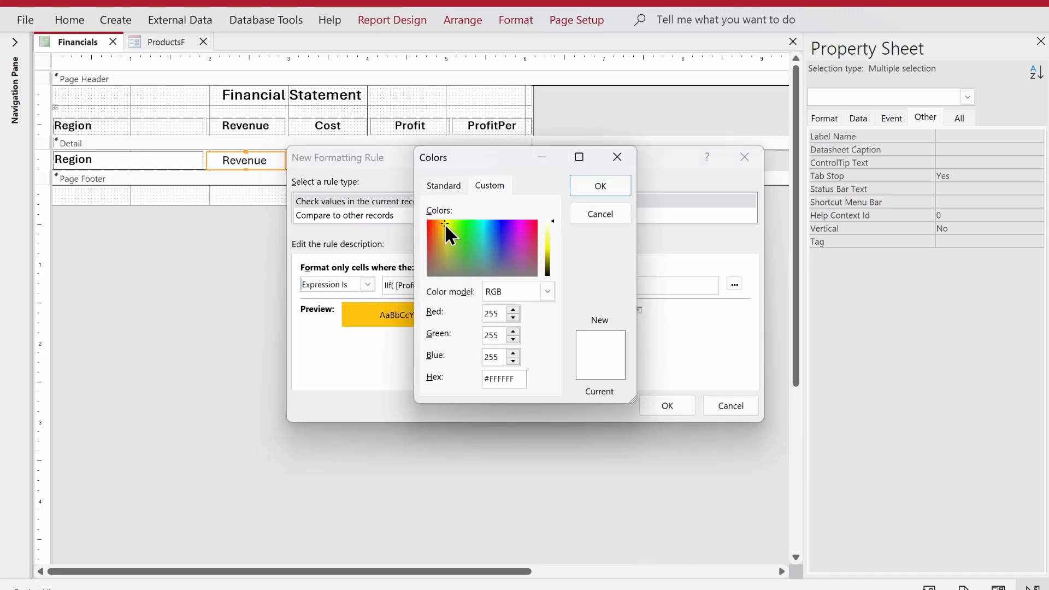
{"action": "left_click", "coordinate": [552, 227]}
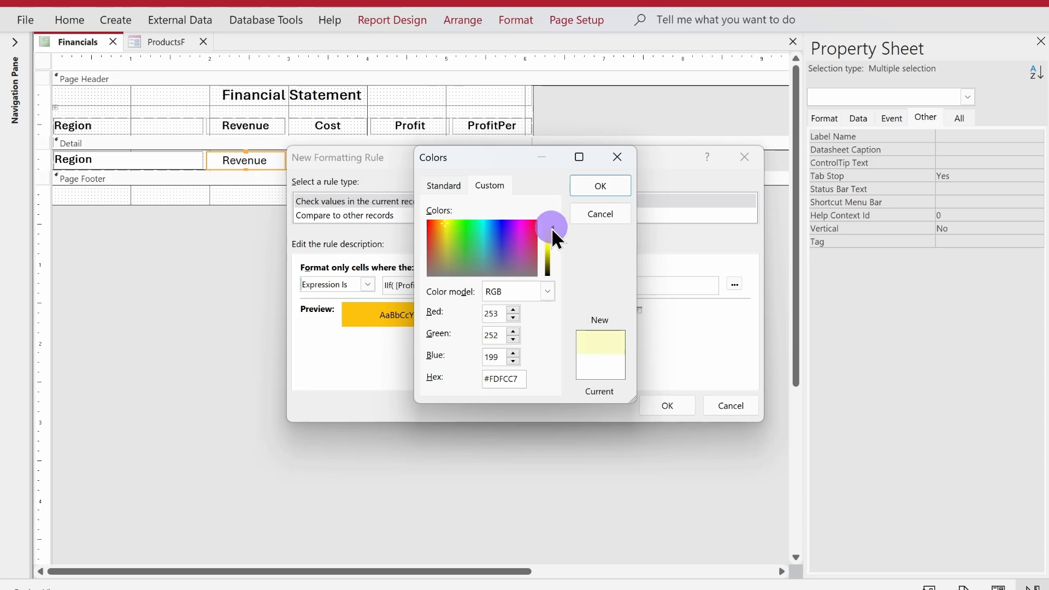
{"action": "left_click", "coordinate": [601, 192]}
Step: Save the new formatting rule and apply the rules to the selected text boxes
{"action": "left_click", "coordinate": [677, 407]}
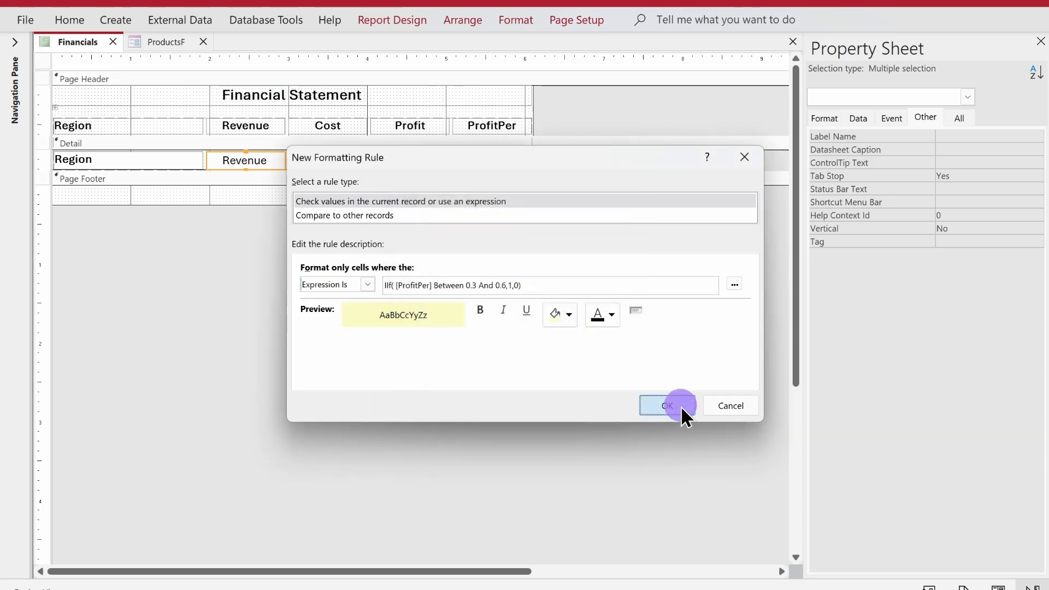
{"action": "left_click", "coordinate": [718, 393]}
{"action": "left_click", "coordinate": [582, 390]}
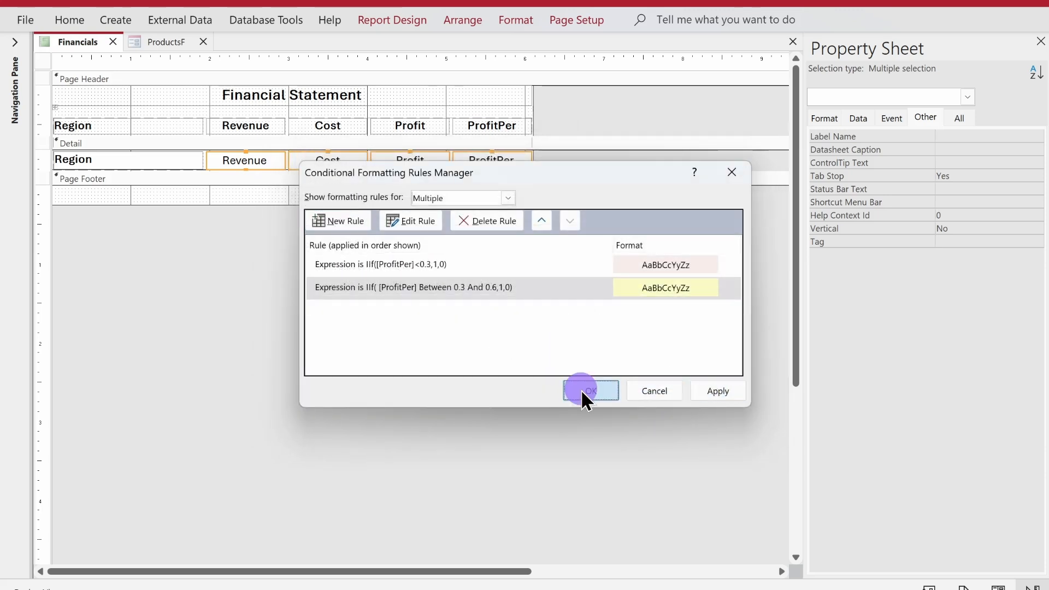
Step: Switch the Financials report to Report View and check the highlighting of the region rows against their ProfitPer values
{"action": "right_click", "coordinate": [83, 45]}
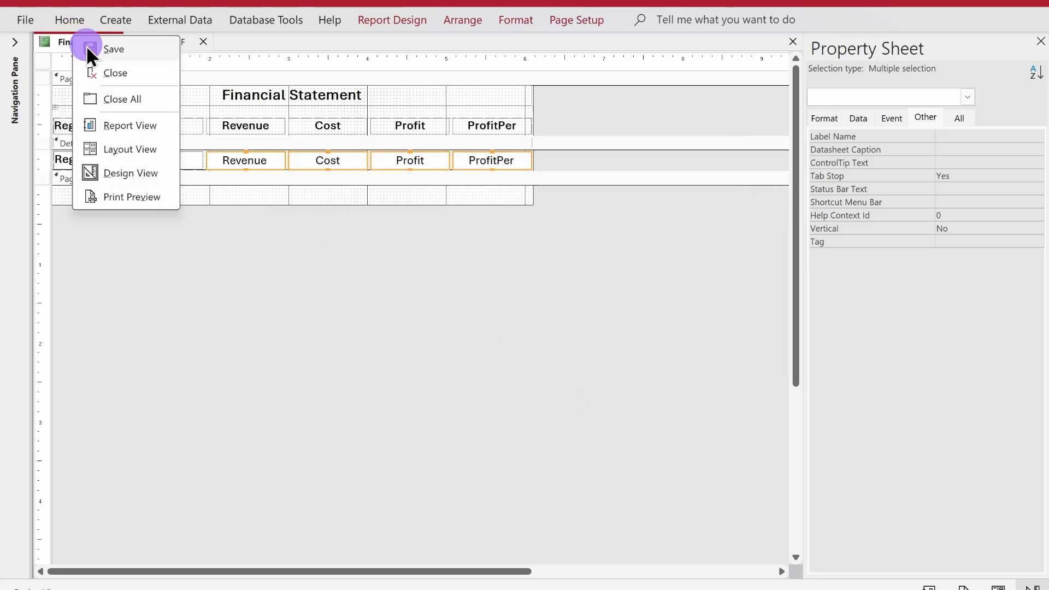
{"action": "left_click", "coordinate": [122, 133]}
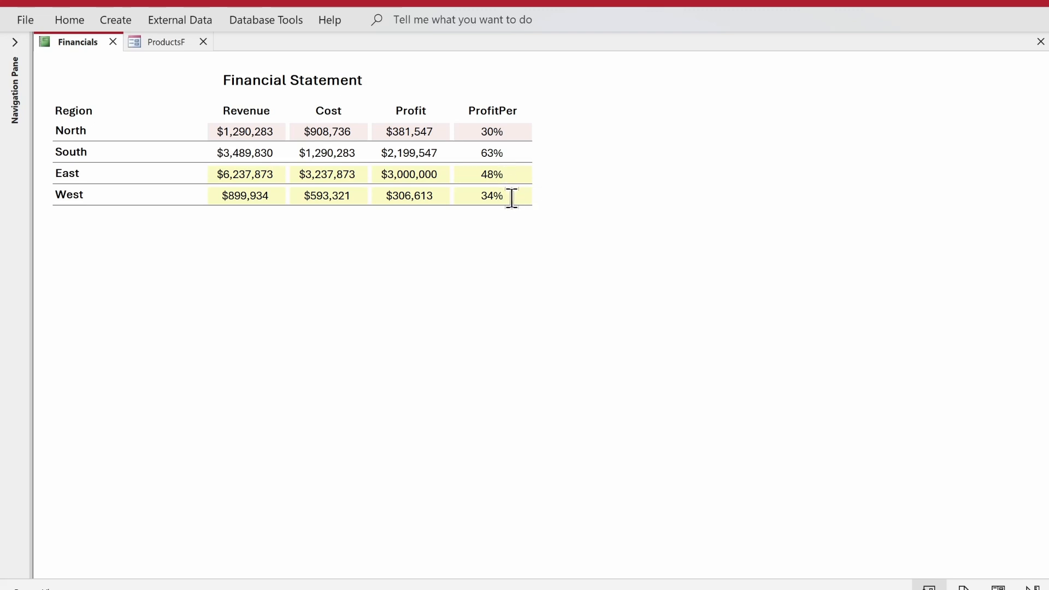
{"action": "left_click", "coordinate": [461, 195]}
{"action": "left_click", "coordinate": [576, 212]}
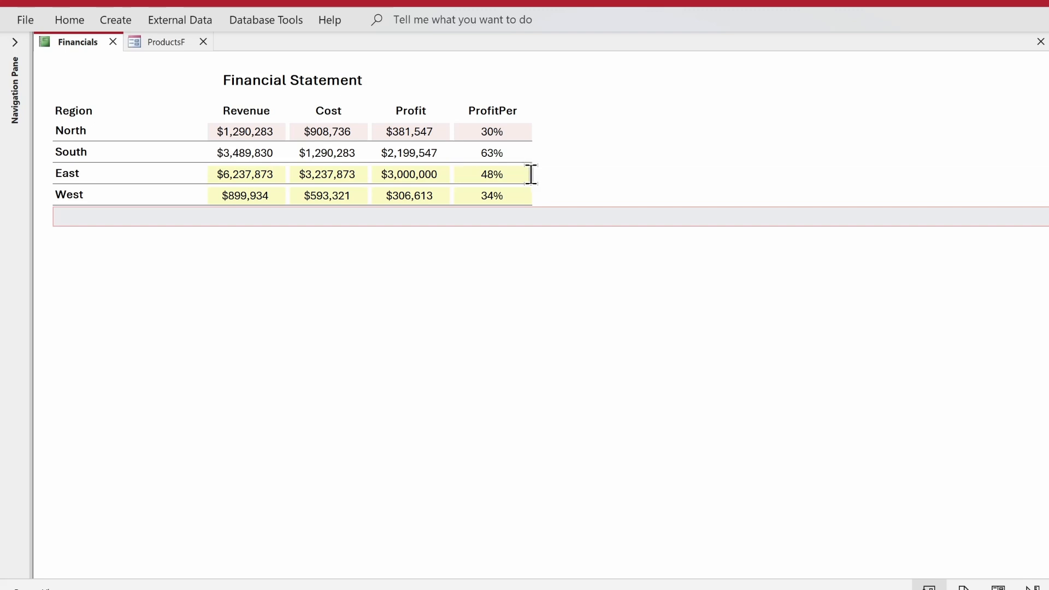
Step: Return the report to Design View and select the Revenue, Cost, Profit and ProfitPer text boxes in the Detail section
{"action": "right_click", "coordinate": [587, 102]}
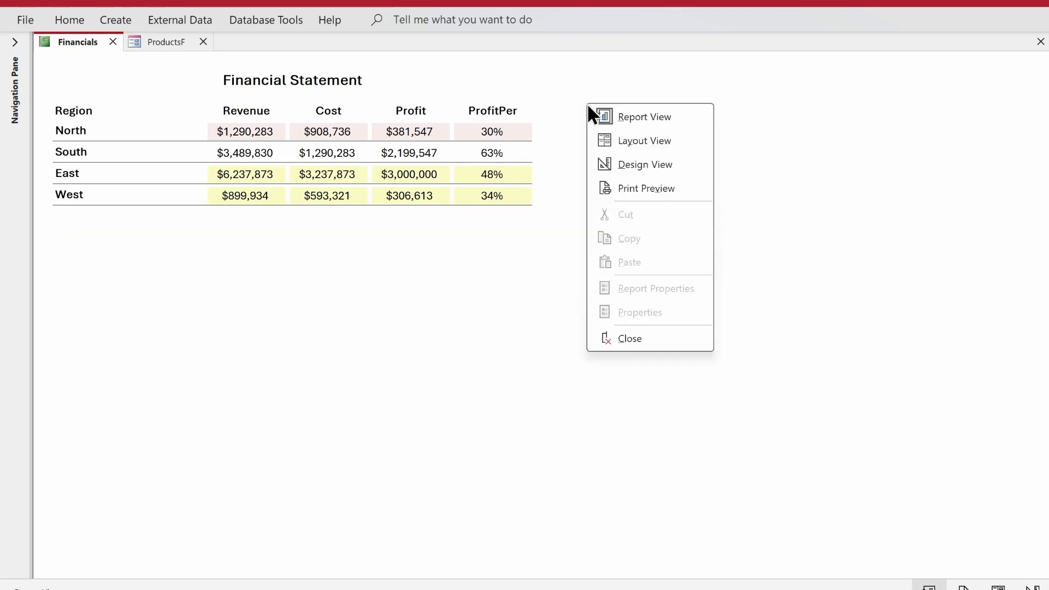
{"action": "left_click", "coordinate": [622, 165]}
{"action": "left_click", "coordinate": [612, 160]}
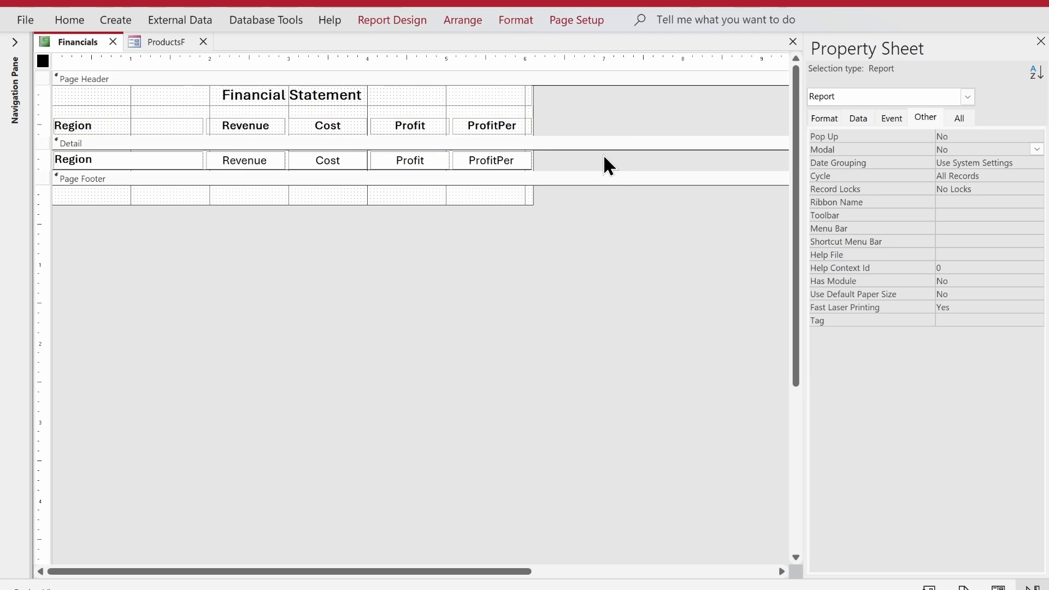
{"action": "left_click_drag", "start_coordinate": [391, 159], "coordinate": [263, 160]}
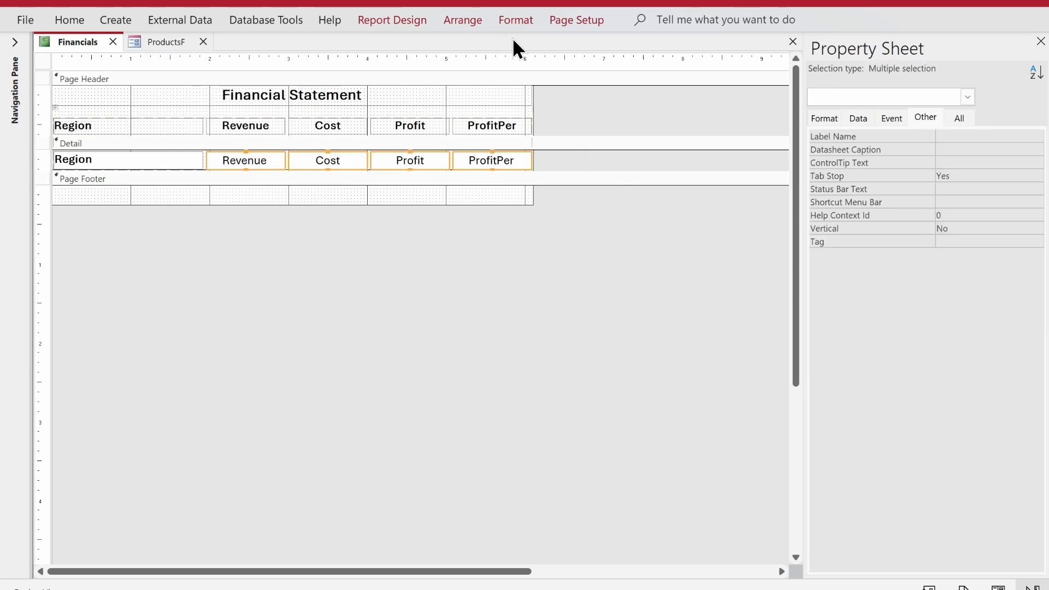
{"action": "left_click", "coordinate": [522, 20]}
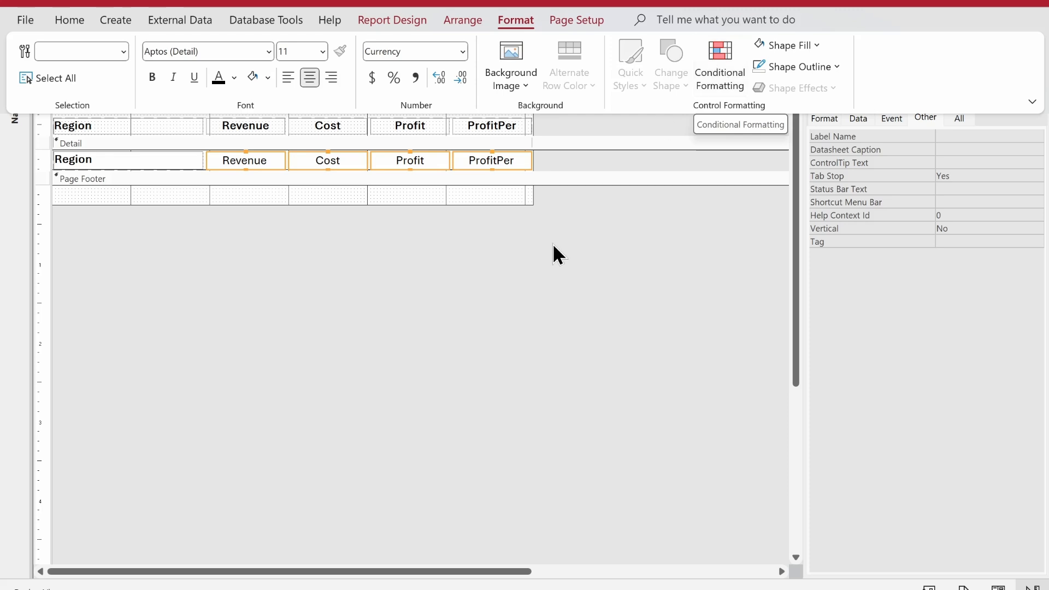
{"action": "left_click", "coordinate": [526, 286]}
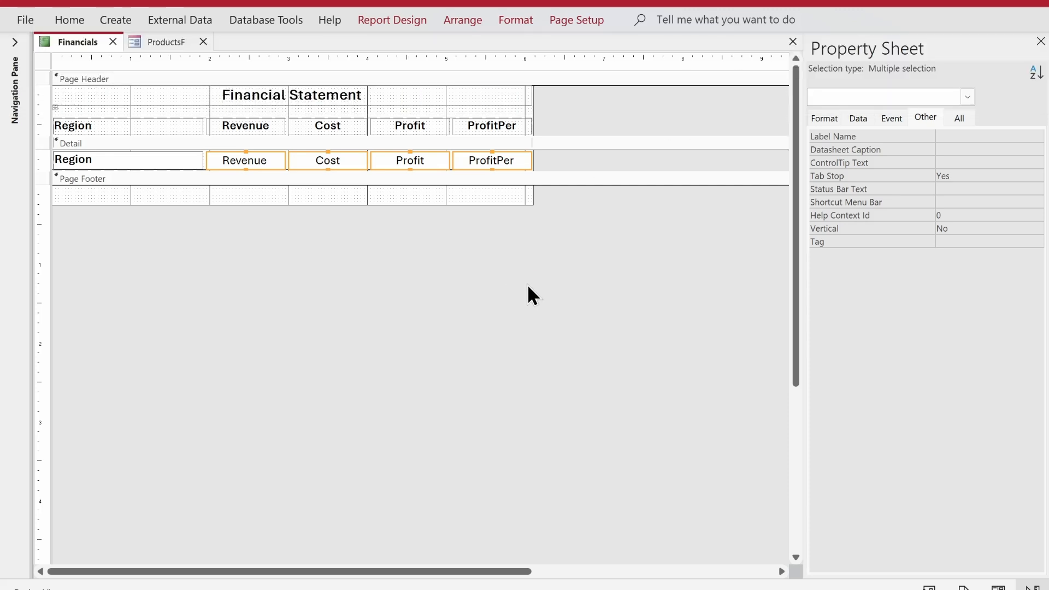
Step: Clear the selection and add the ProfitPer, Profit, Cost and Revenue text boxes to a new selection one by one
{"action": "left_click", "coordinate": [527, 285]}
{"action": "left_click", "coordinate": [502, 158]}
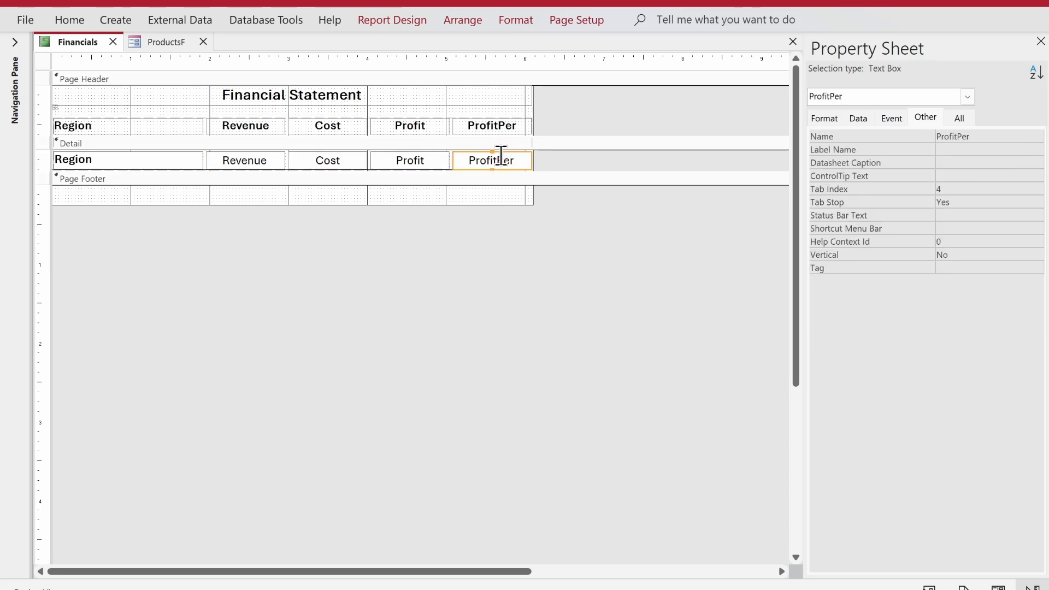
{"action": "left_click", "coordinate": [414, 160], "text": "shift"}
{"action": "left_click", "coordinate": [332, 158], "text": "shift"}
{"action": "left_click", "coordinate": [267, 159], "text": "shift"}
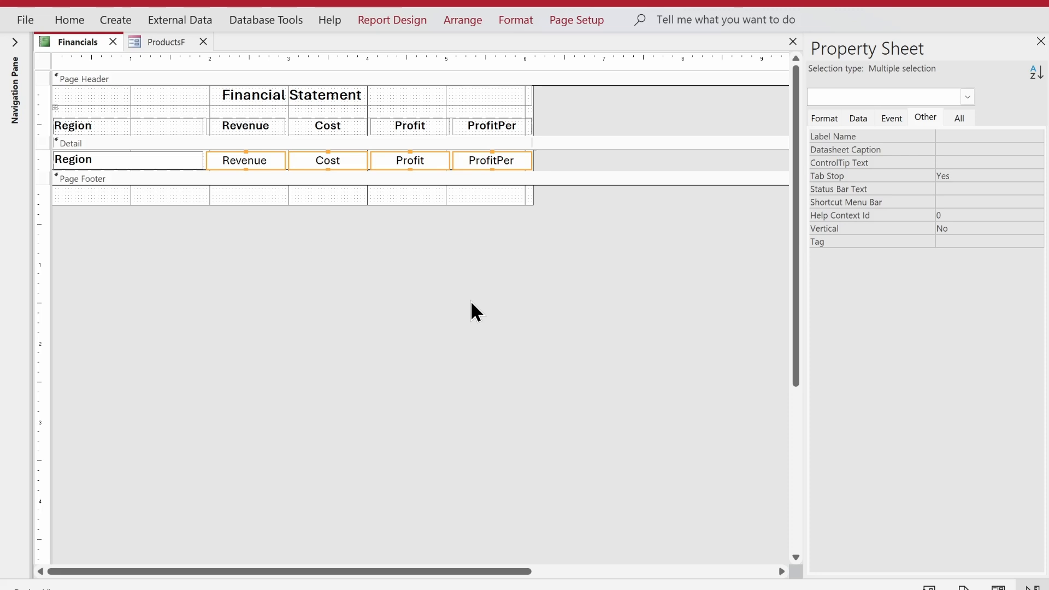
Step: Reselect the four Detail text boxes together and open their conditional formatting rules
{"action": "left_click", "coordinate": [470, 300]}
{"action": "left_click", "coordinate": [537, 159]}
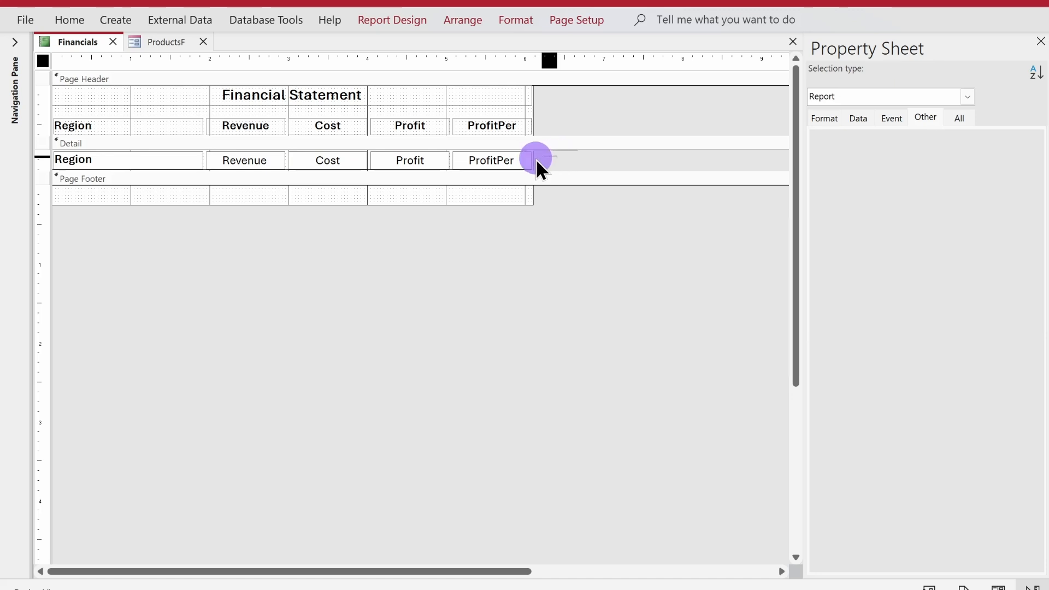
{"action": "left_click_drag", "start_coordinate": [536, 159], "coordinate": [270, 169]}
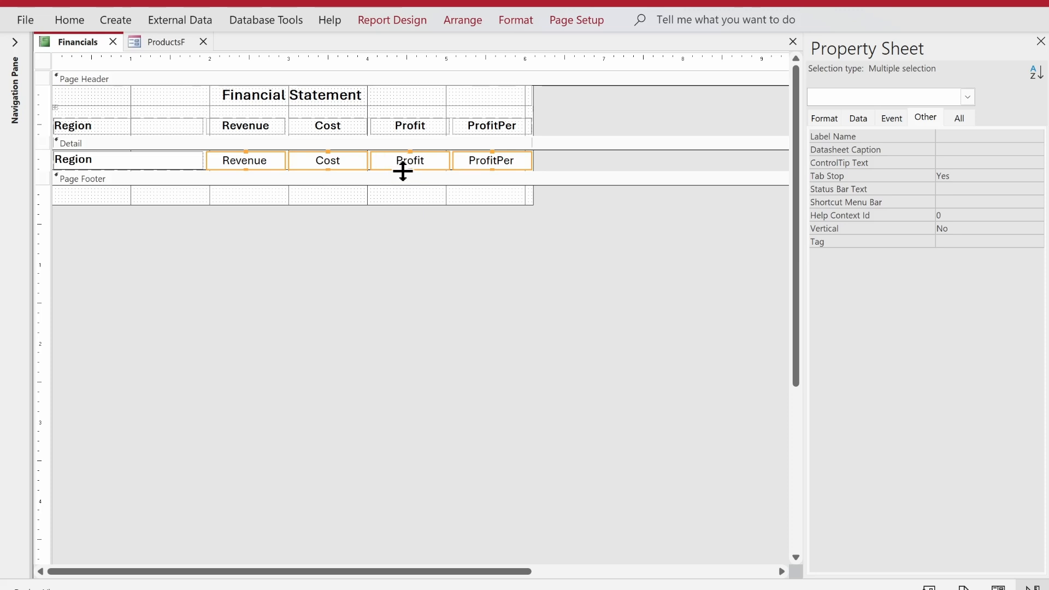
{"action": "left_click", "coordinate": [508, 21]}
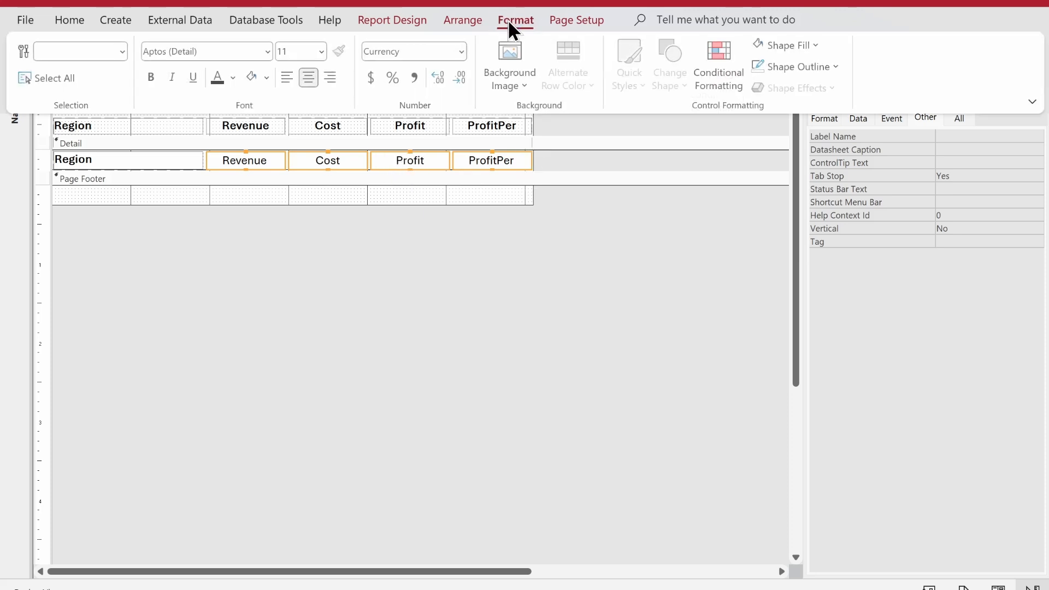
{"action": "left_click", "coordinate": [702, 46]}
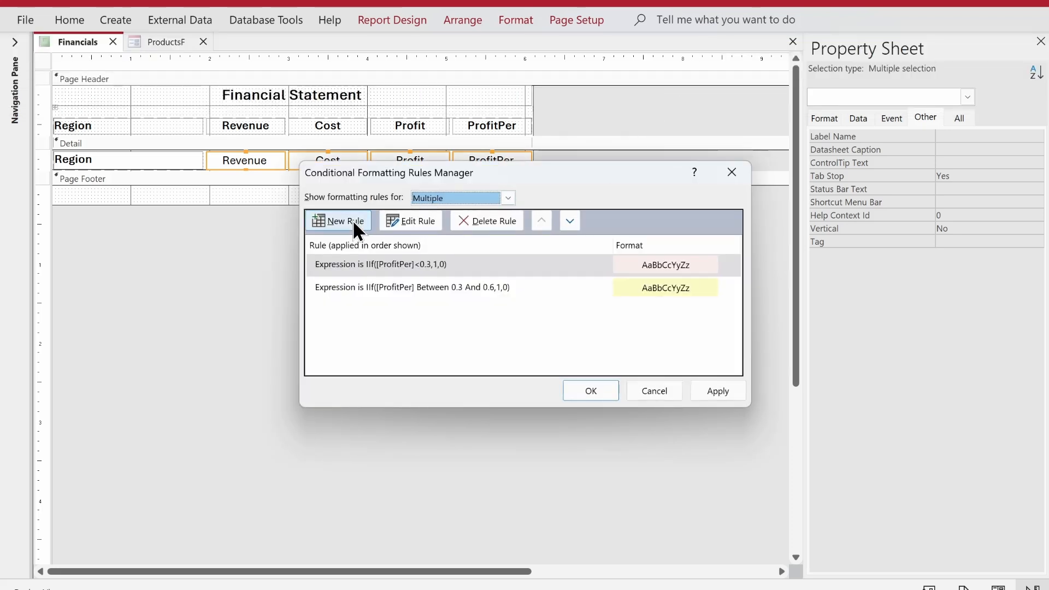
Step: Add a third formatting rule of type Expression Is and open its Expression Builder
{"action": "left_click", "coordinate": [336, 226]}
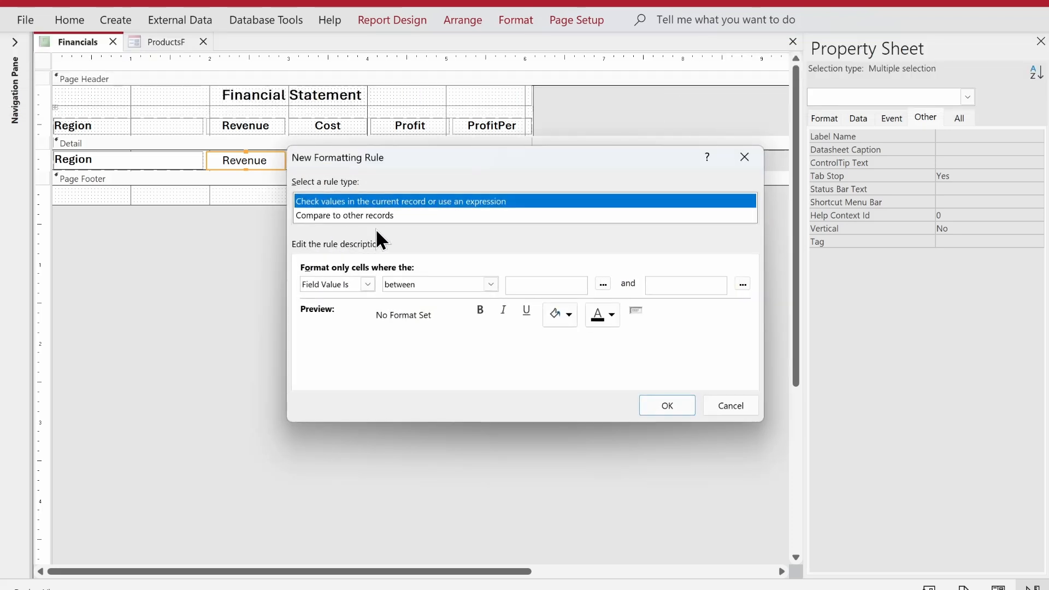
{"action": "left_click", "coordinate": [362, 284]}
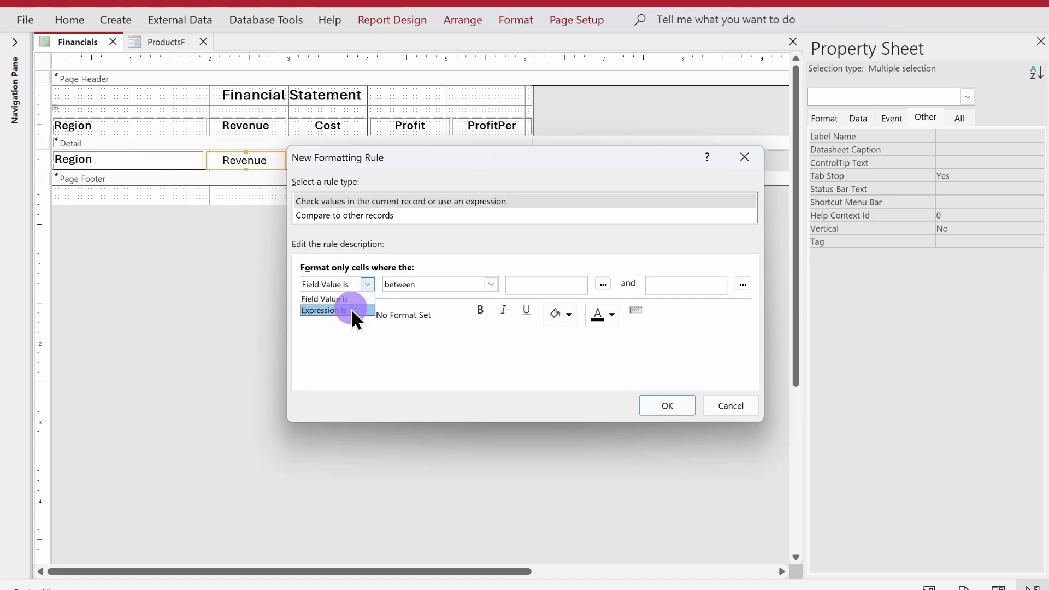
{"action": "left_click", "coordinate": [351, 312]}
{"action": "left_click", "coordinate": [737, 286]}
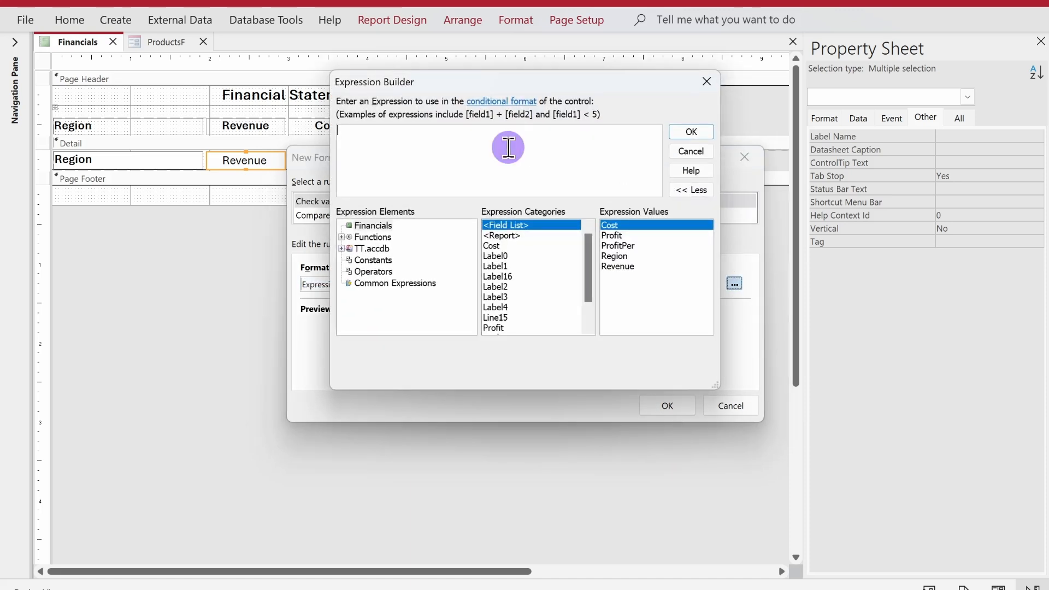
Step: Enter the expression IIf([ProfitPer]>=0.6,1,0) as the third rule's condition and accept it
{"action": "type", "text": "i"}
{"action": "key", "text": "Tab"}
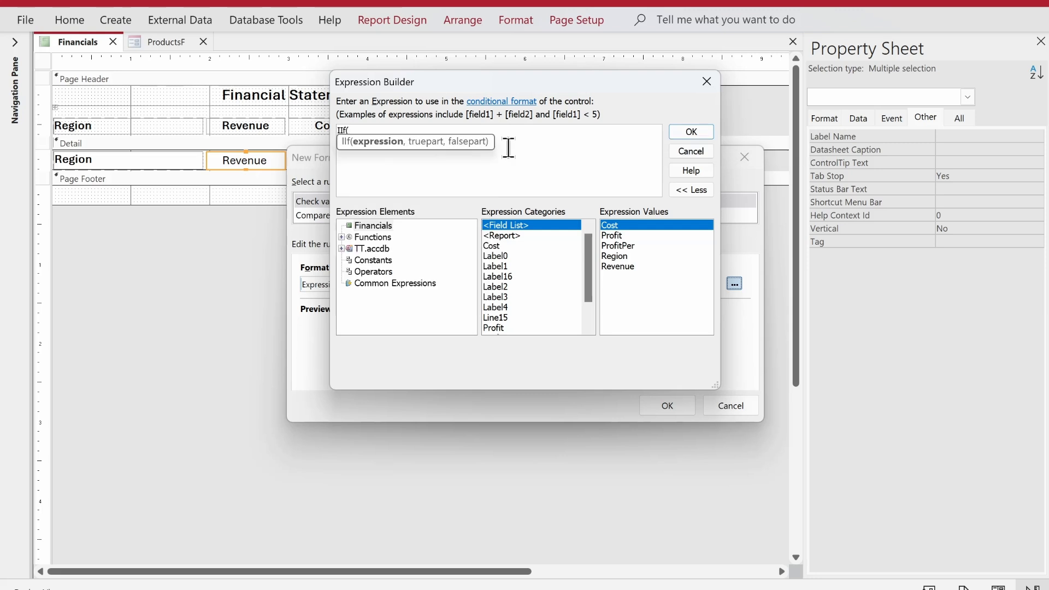
{"action": "type", "text": "pro"}
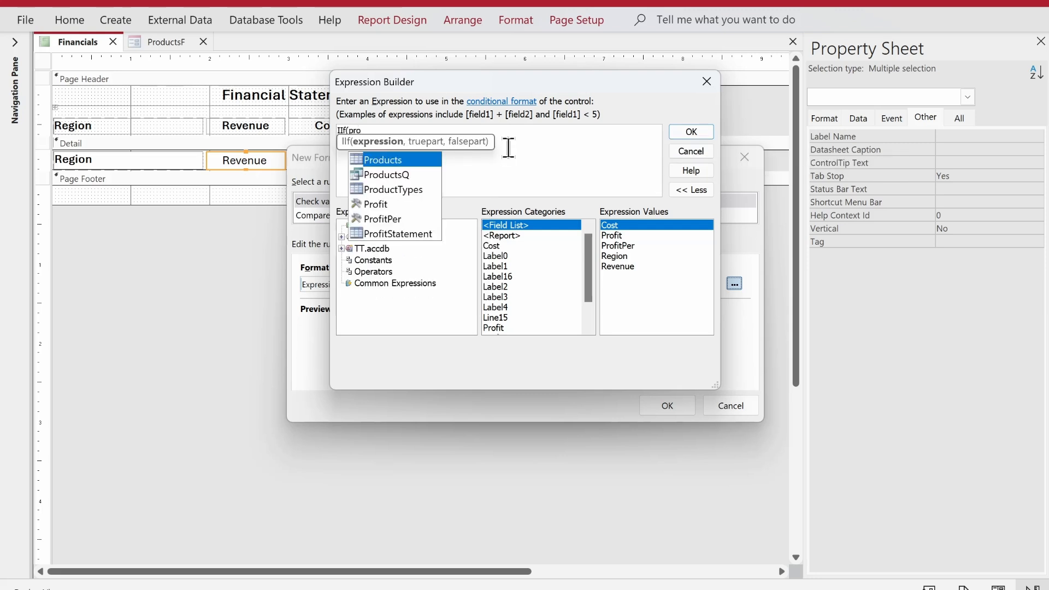
{"action": "key", "text": "Down"}
{"action": "key", "text": "Down"}
{"action": "key", "text": "Down"}
{"action": "key", "text": "Down"}
{"action": "key", "text": "Tab"}
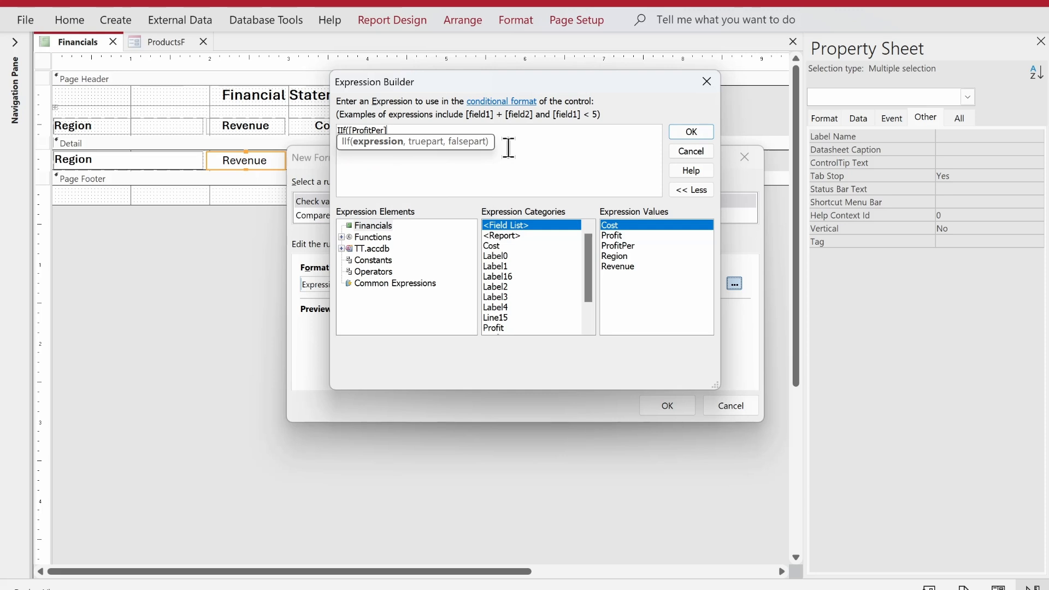
{"action": "type", "text": ">=0.6,1,"}
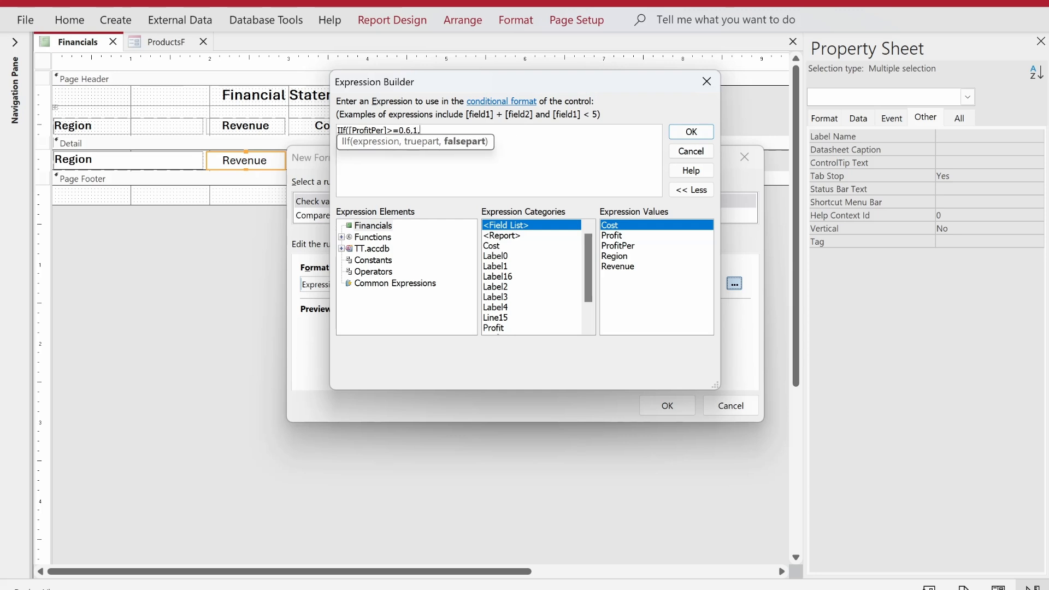
{"action": "type", "text": "0)"}
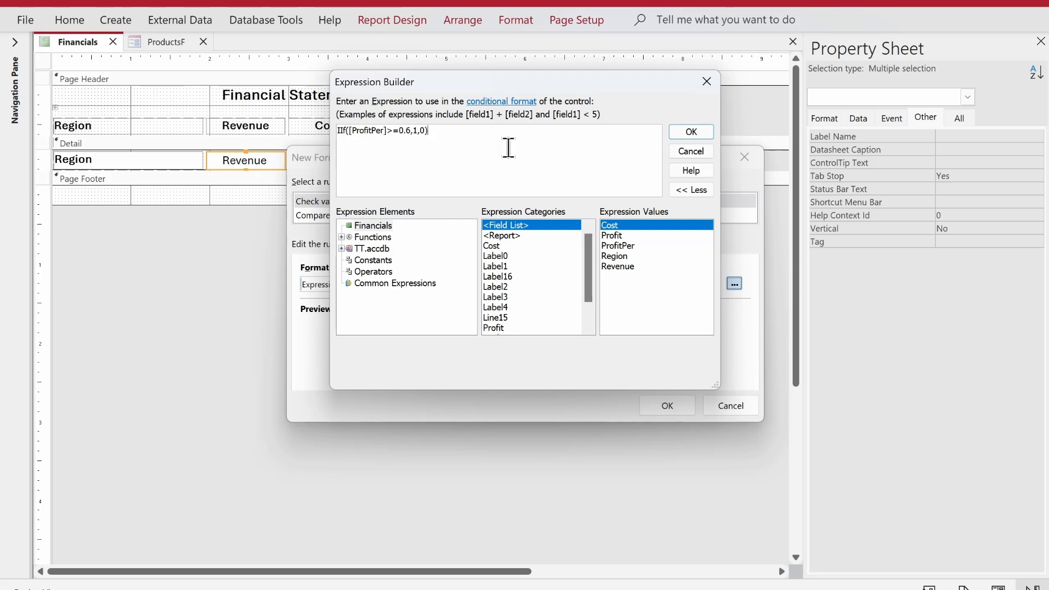
{"action": "left_click", "coordinate": [700, 136]}
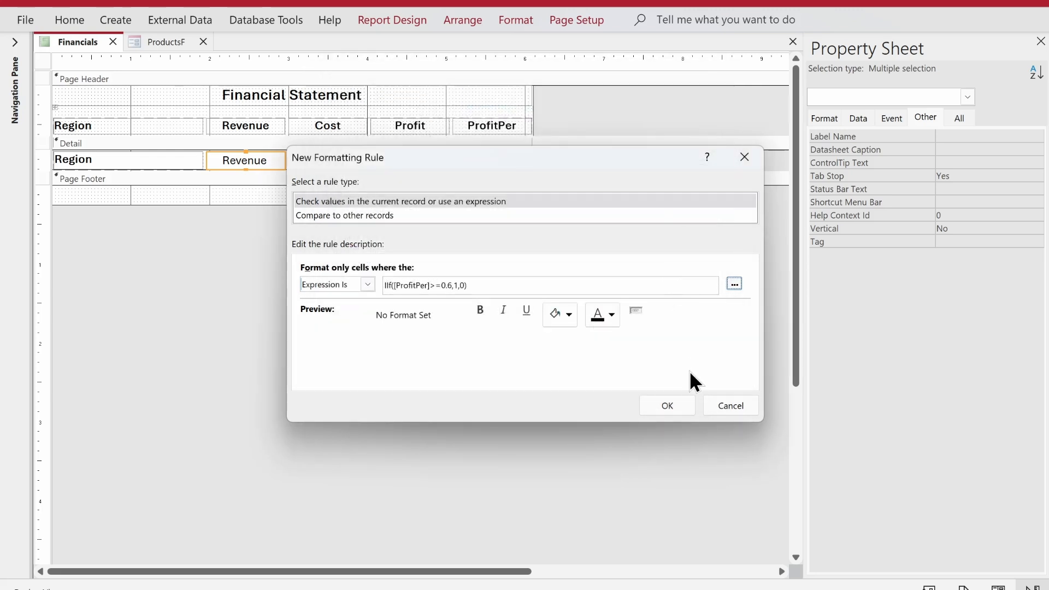
Step: Give the third rule a light green background colour and save the conditional formatting rules
{"action": "left_click", "coordinate": [569, 315]}
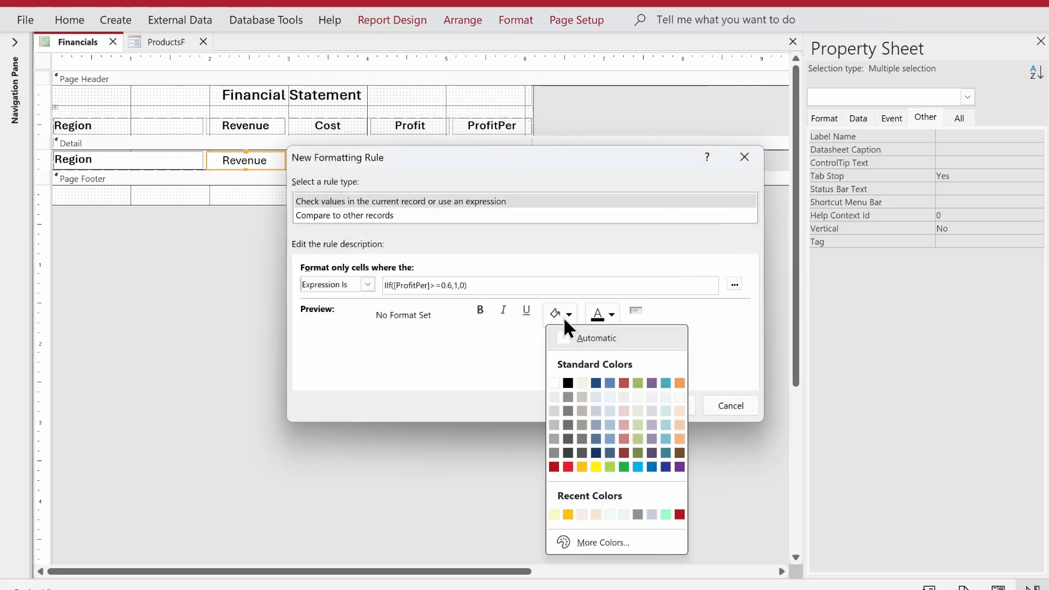
{"action": "left_click", "coordinate": [638, 397]}
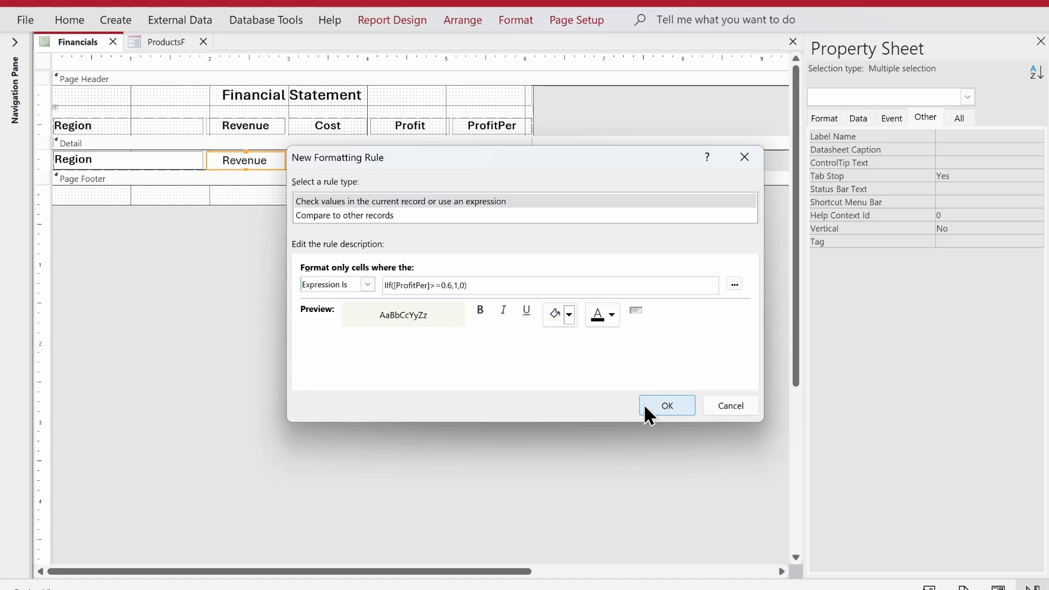
{"action": "left_click", "coordinate": [569, 314]}
{"action": "left_click", "coordinate": [640, 421]}
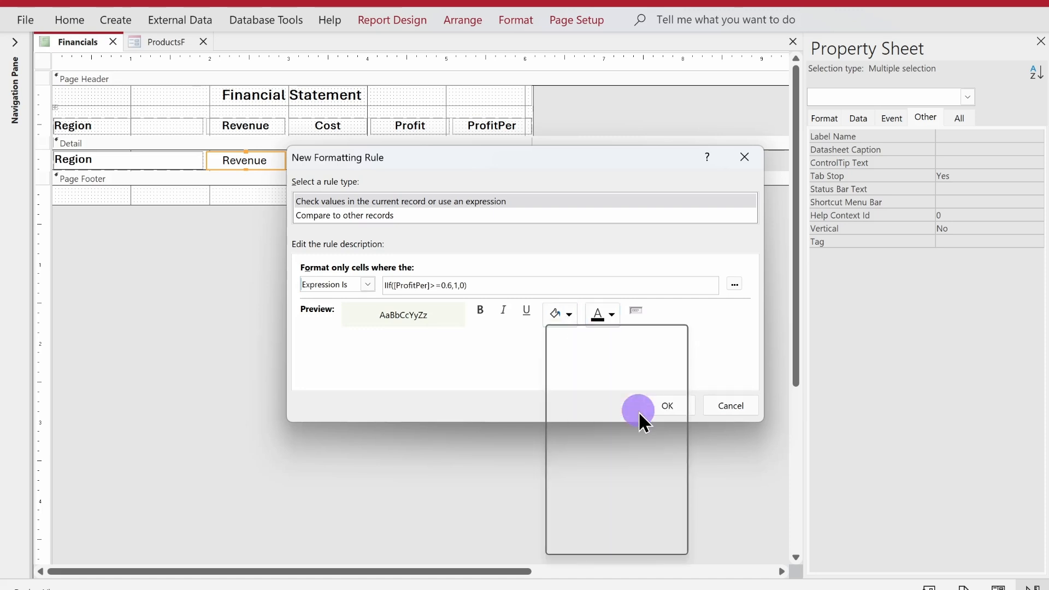
{"action": "left_click", "coordinate": [652, 411]}
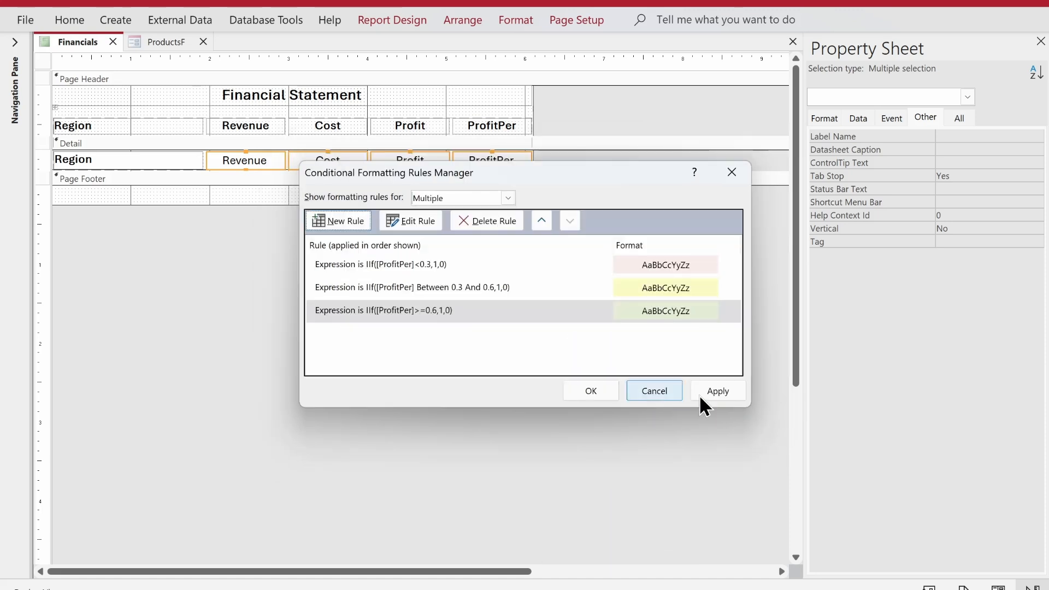
{"action": "left_click", "coordinate": [593, 396]}
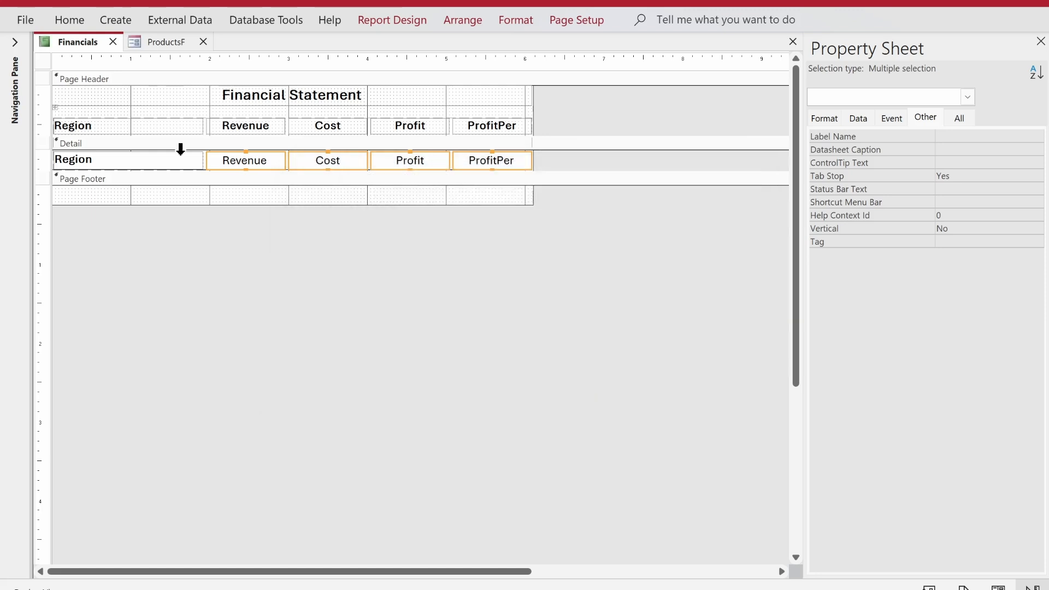
Step: Show the Financials report in Report View and compare its row colouring with the ProductsF form
{"action": "right_click", "coordinate": [81, 48]}
{"action": "left_click", "coordinate": [131, 127]}
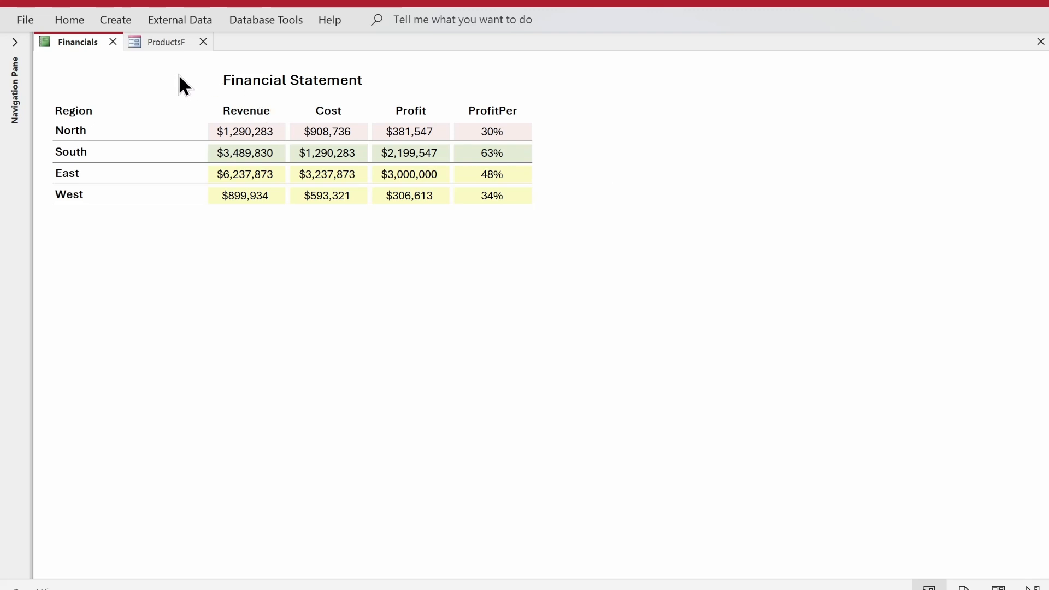
{"action": "left_click", "coordinate": [158, 44]}
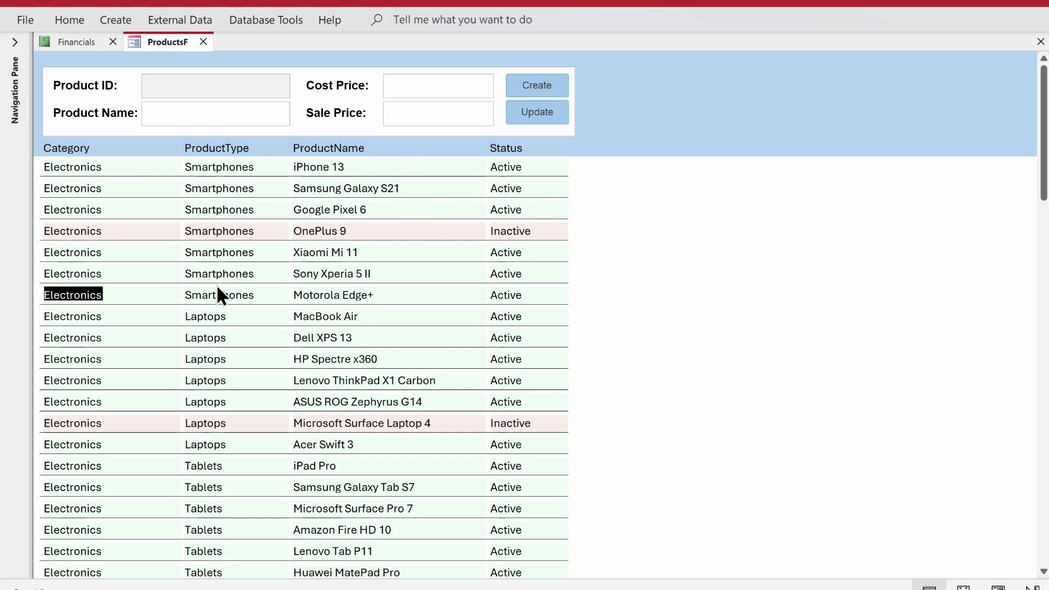
{"action": "left_click", "coordinate": [79, 42]}
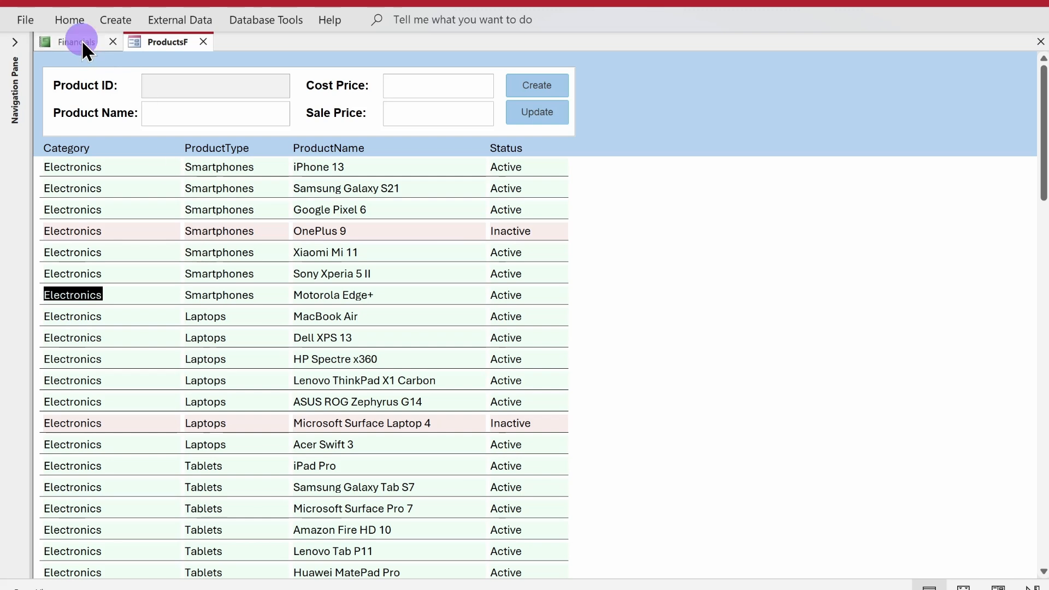